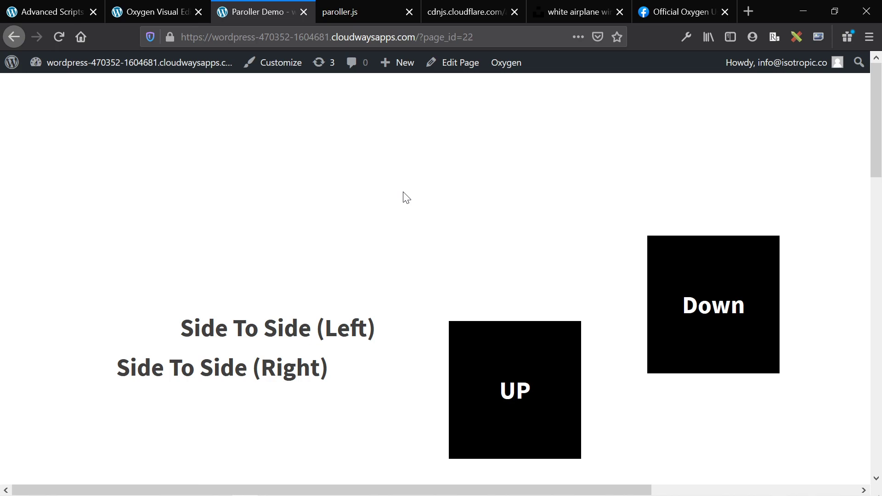
Examine how the Side To Side headings and the UP and Down boxes move while scrolling the Paroller Demo page
scroll(406, 198, "down", 5)
scroll(405, 197, "up", 2)
scroll(406, 197, "up", 1)
scroll(405, 198, "down", 2)
scroll(406, 198, "up", 2)
scroll(406, 197, "up", 1)
scroll(405, 198, "down", 2)
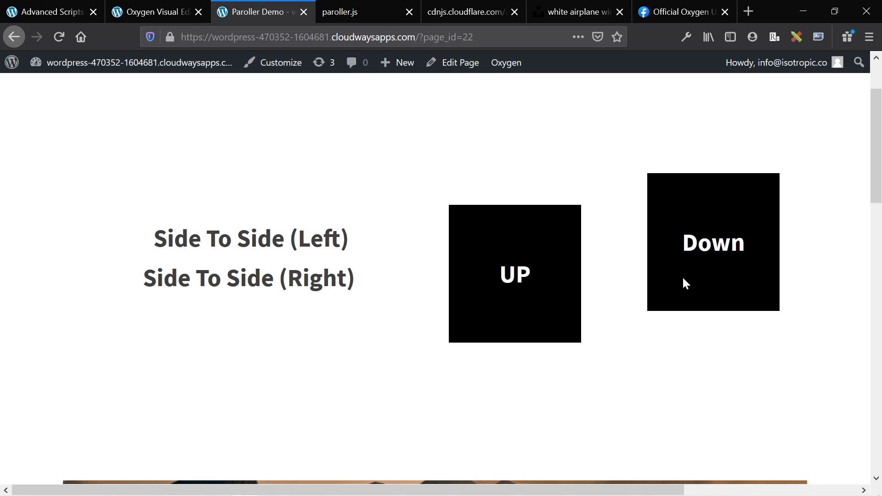
triple_click(258, 239)
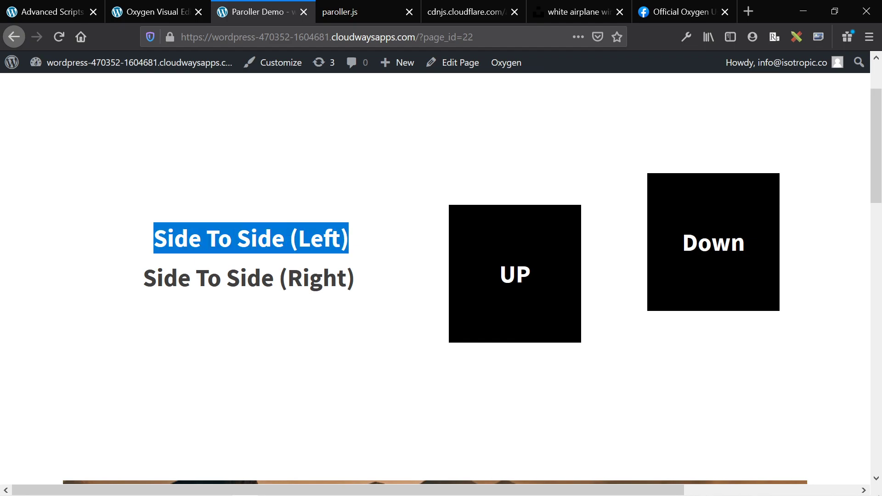
scroll(214, 232, "down", 1)
left_click(214, 232)
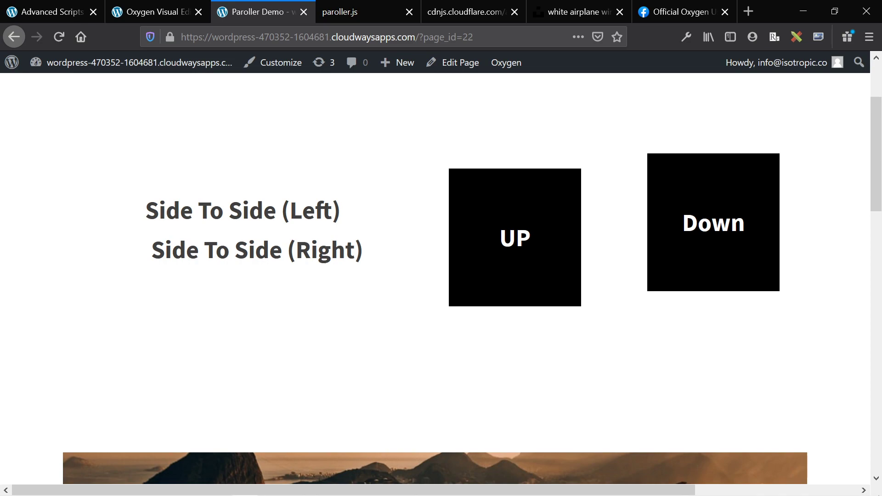
scroll(410, 211, "down", 1)
scroll(409, 211, "down", 2)
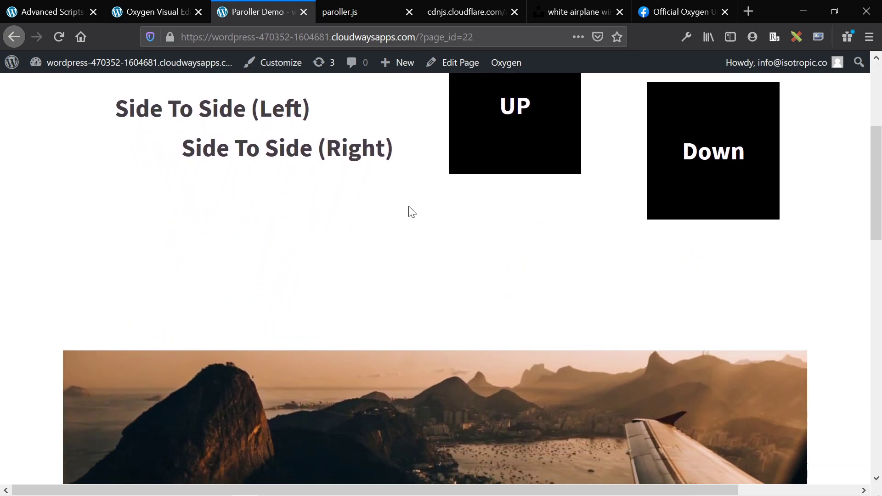
scroll(410, 211, "up", 3)
scroll(409, 211, "down", 2)
Examine the parallax scrolling of the airplane wing image and the black box further down the demo page
scroll(411, 211, "down", 6)
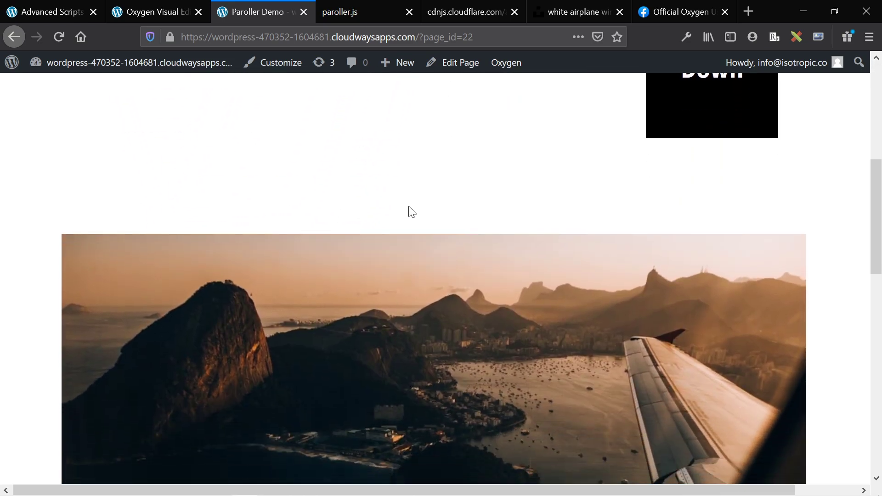
scroll(409, 207, "down", 3)
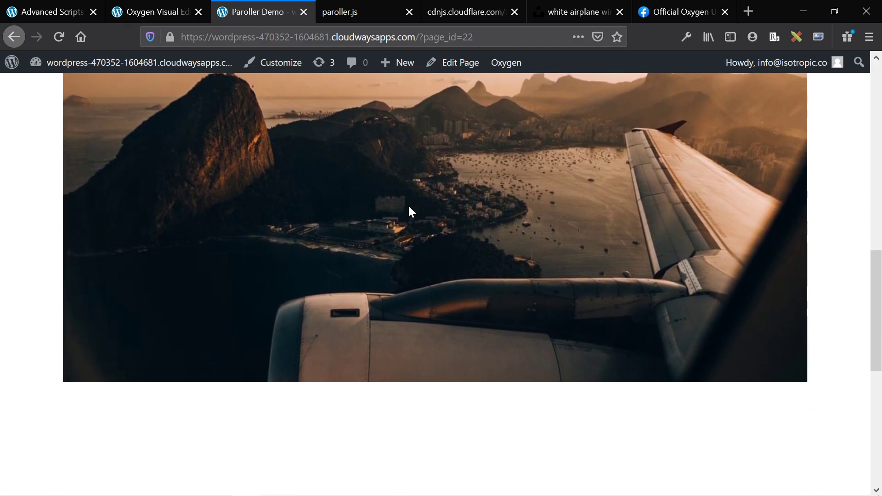
scroll(408, 207, "up", 4)
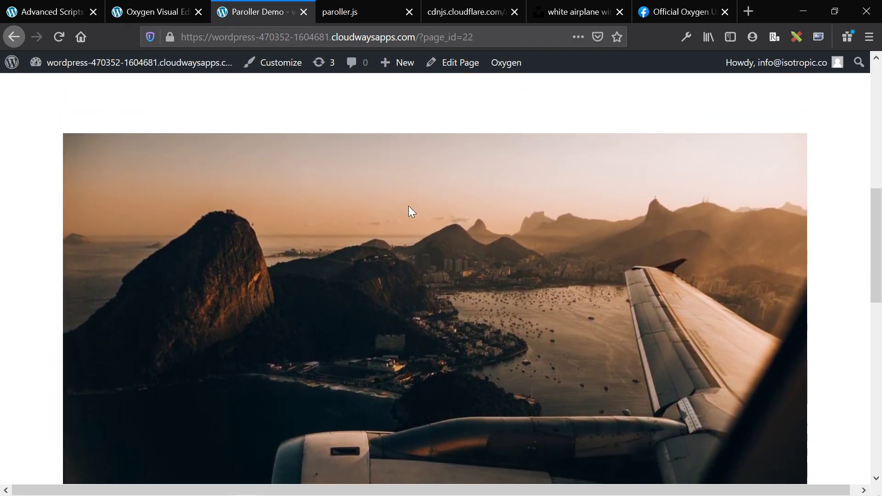
scroll(409, 205, "down", 4)
scroll(408, 204, "up", 2)
scroll(408, 206, "up", 1)
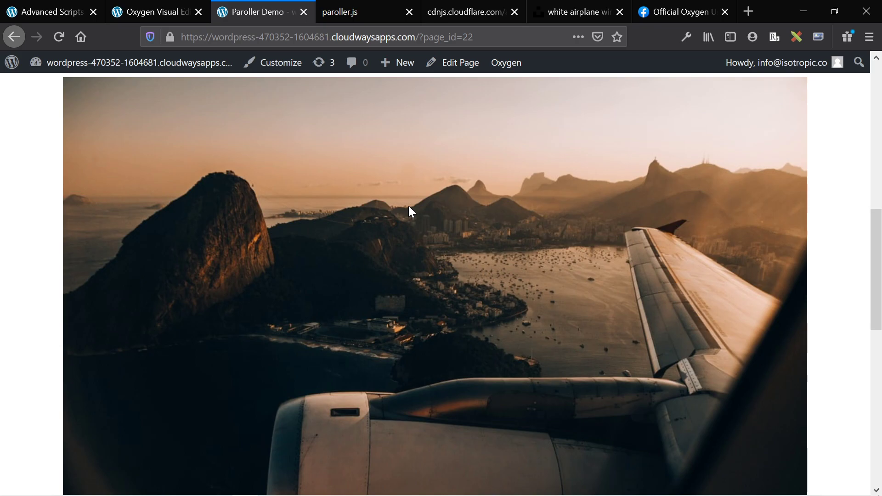
scroll(409, 206, "down", 1)
scroll(410, 211, "down", 5)
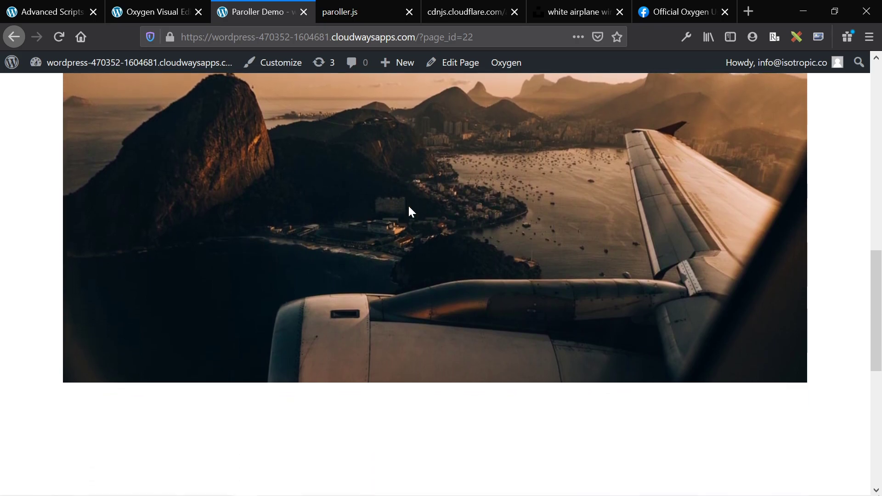
scroll(409, 210, "down", 4)
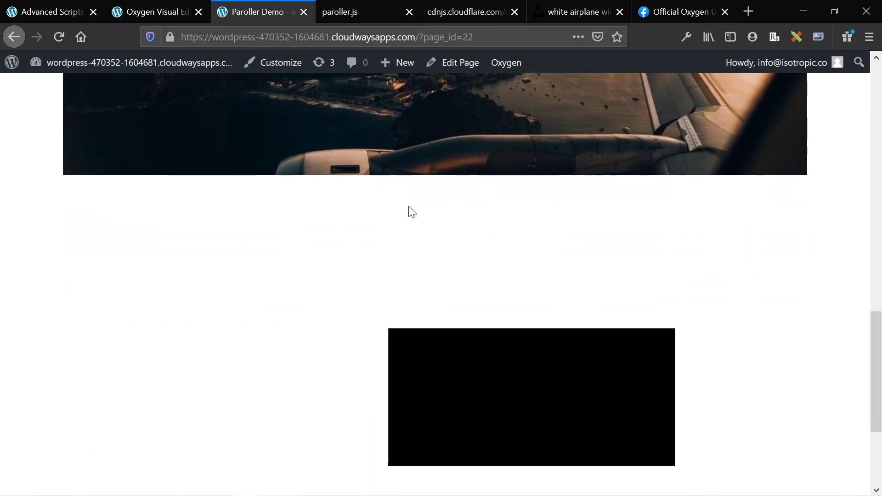
scroll(409, 209, "down", 3)
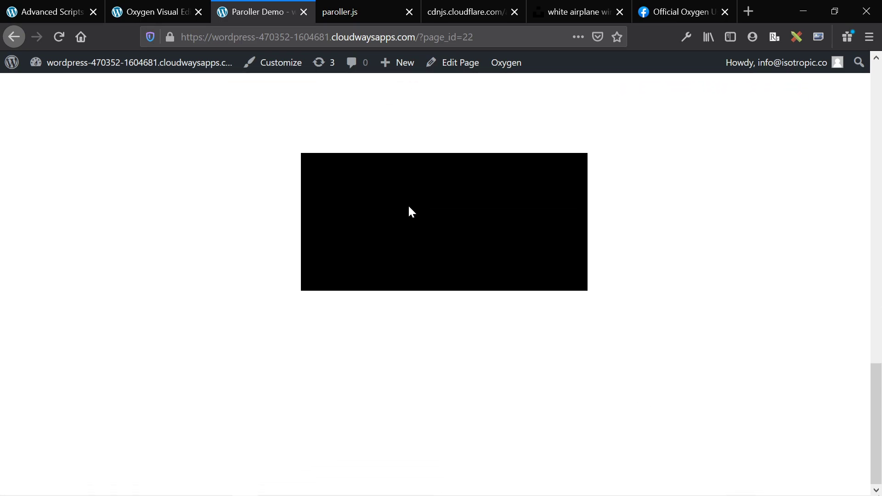
Return to the start of the demo page, reviewing its parallax effects in reverse scrolling direction
scroll(409, 209, "up", 2)
scroll(411, 211, "up", 8)
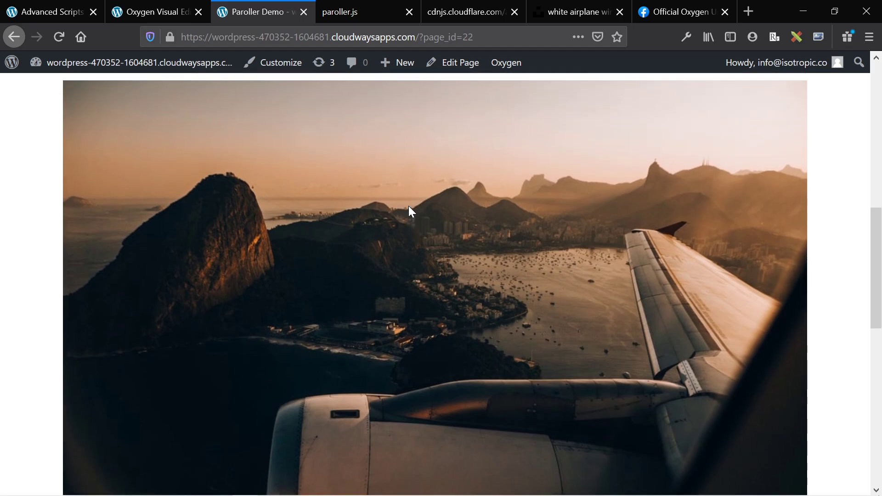
scroll(410, 211, "up", 3)
scroll(410, 211, "up", 5)
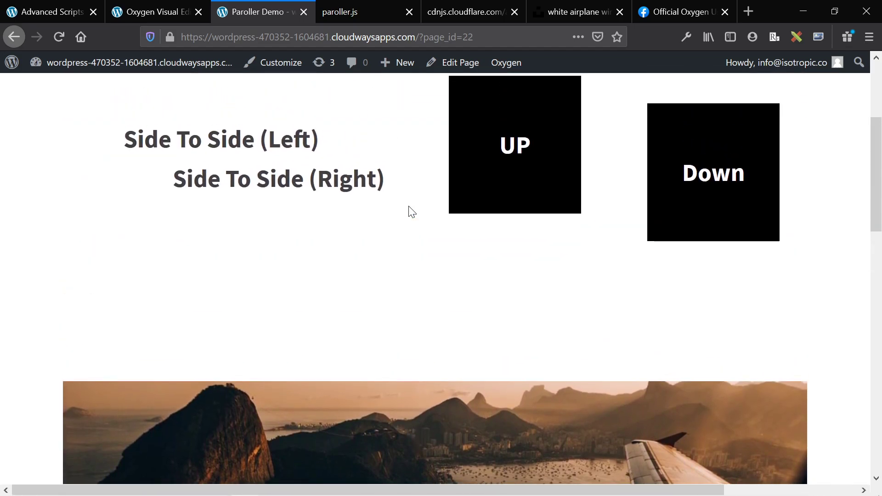
scroll(409, 209, "up", 1)
scroll(410, 210, "down", 3)
scroll(409, 210, "up", 3)
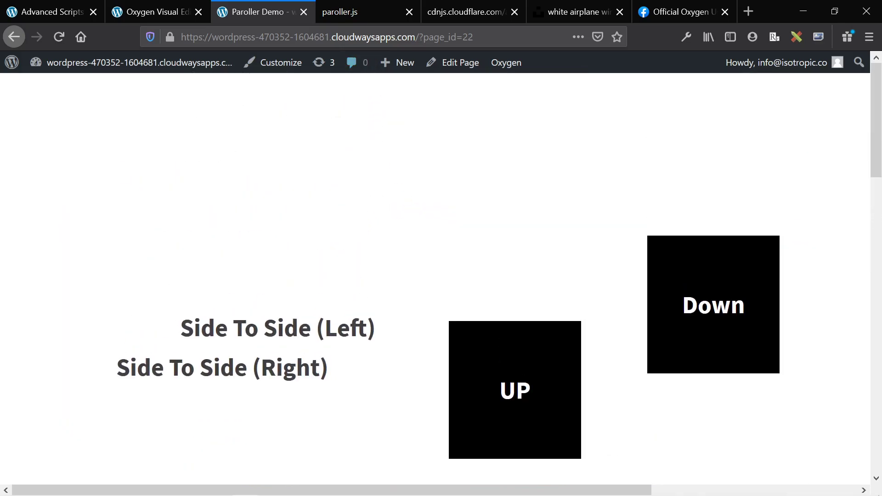
Review the Install and Usage documentation on the paroller.js website, including the data attributes and JavaScript options
left_click(368, 18)
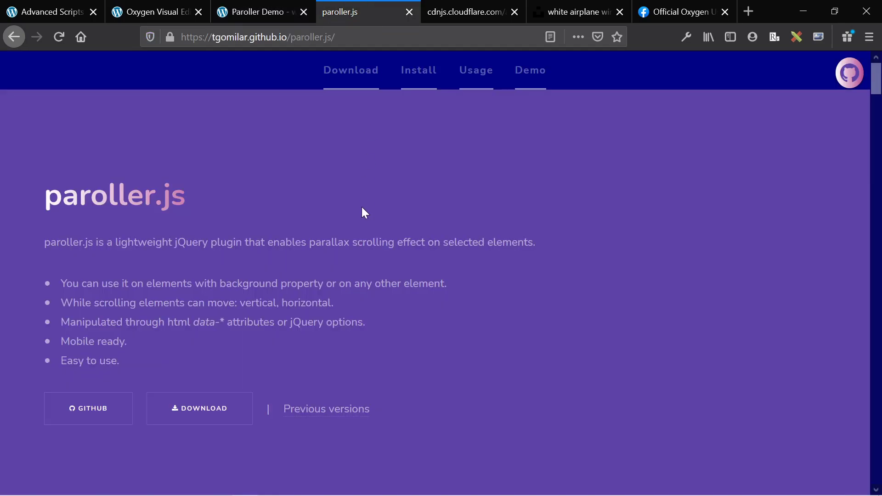
key("ctrl+l")
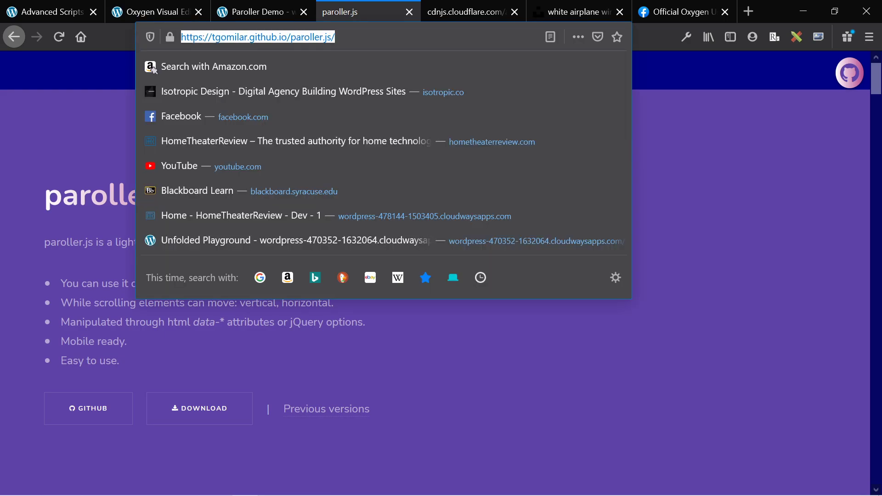
key("Escape")
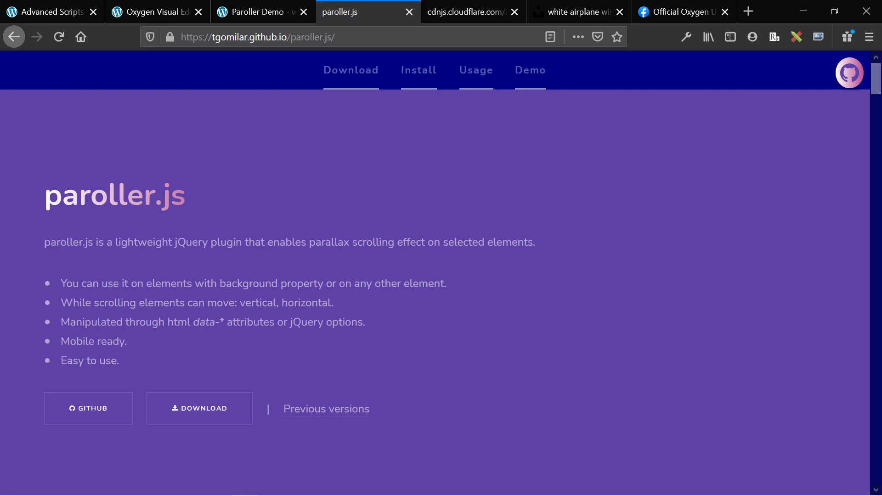
scroll(180, 294, "down", 5)
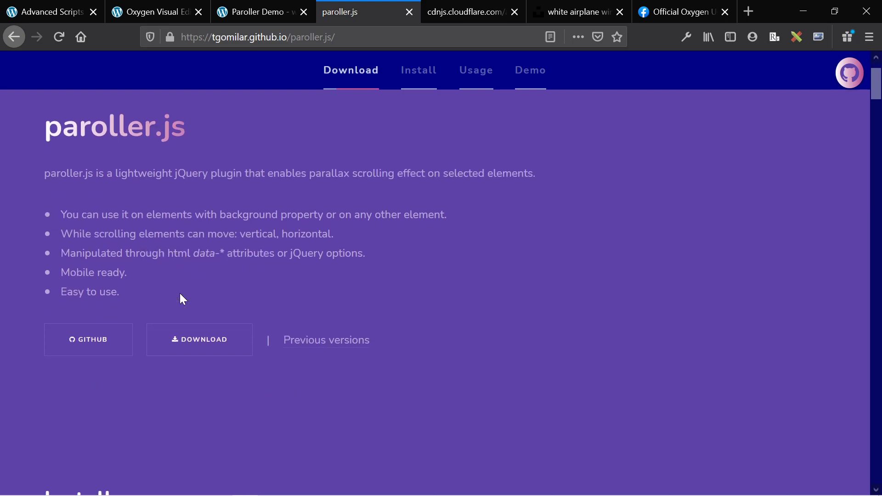
scroll(181, 297, "down", 6)
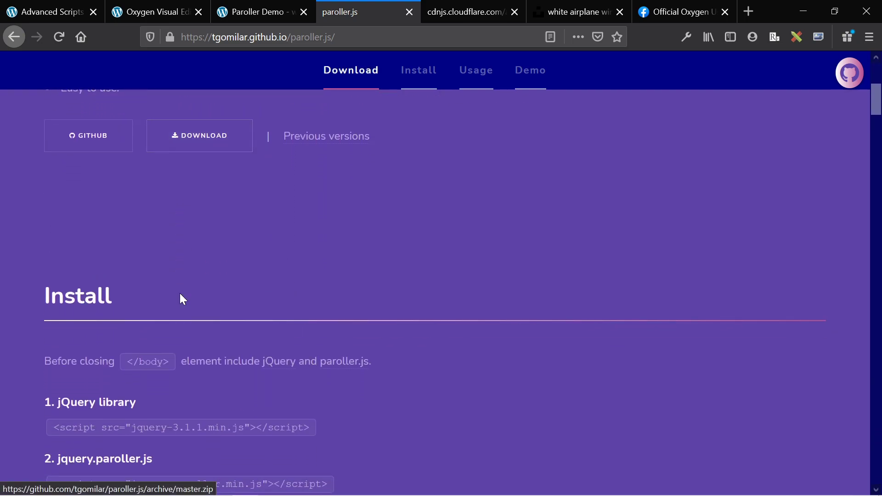
scroll(180, 297, "down", 3)
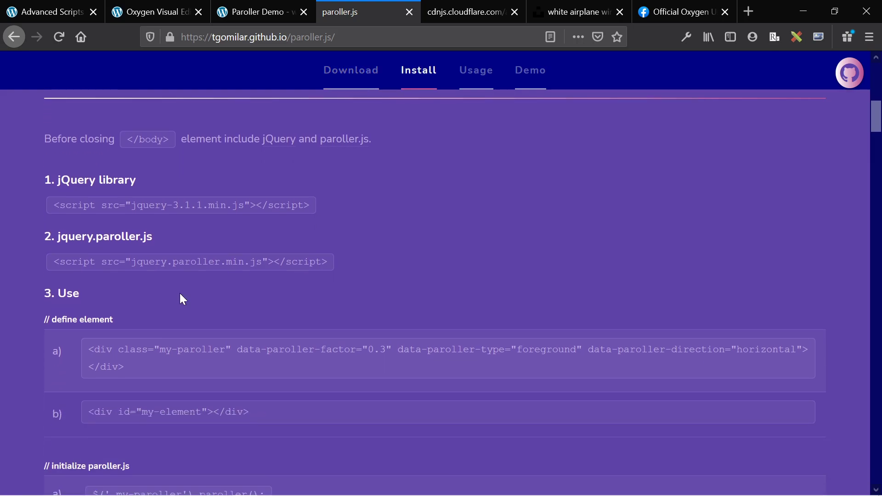
scroll(180, 299, "down", 10)
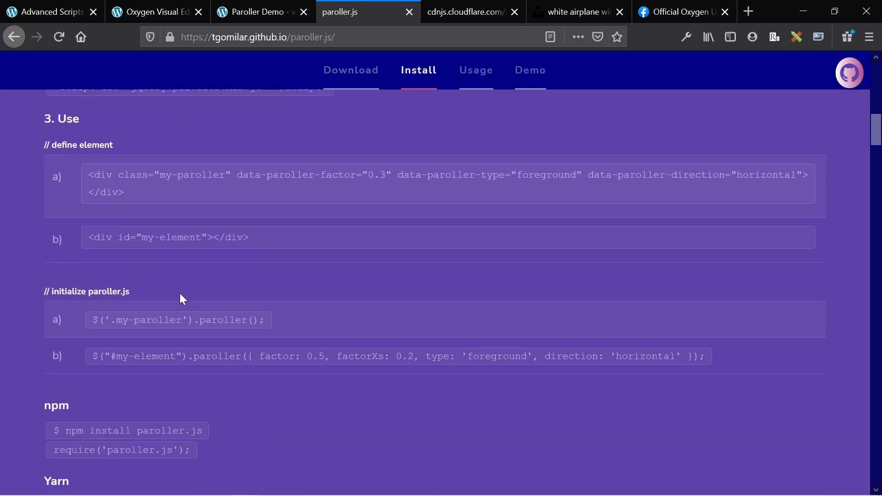
scroll(180, 298, "down", 17)
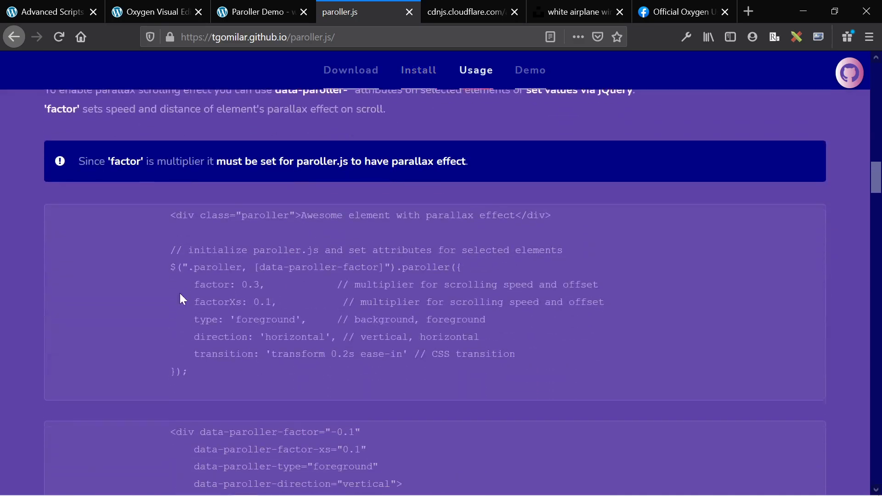
scroll(180, 297, "down", 11)
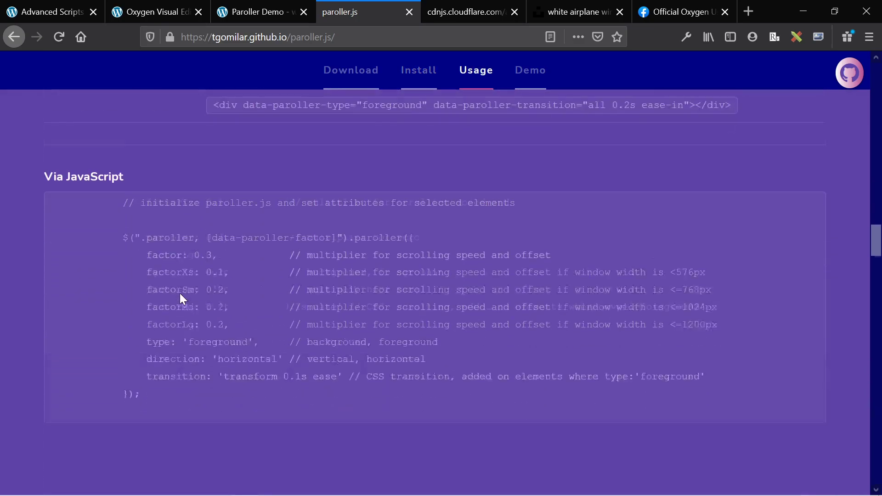
Look through the Demo section of the paroller.js website and return to the start of the page
scroll(181, 299, "down", 10)
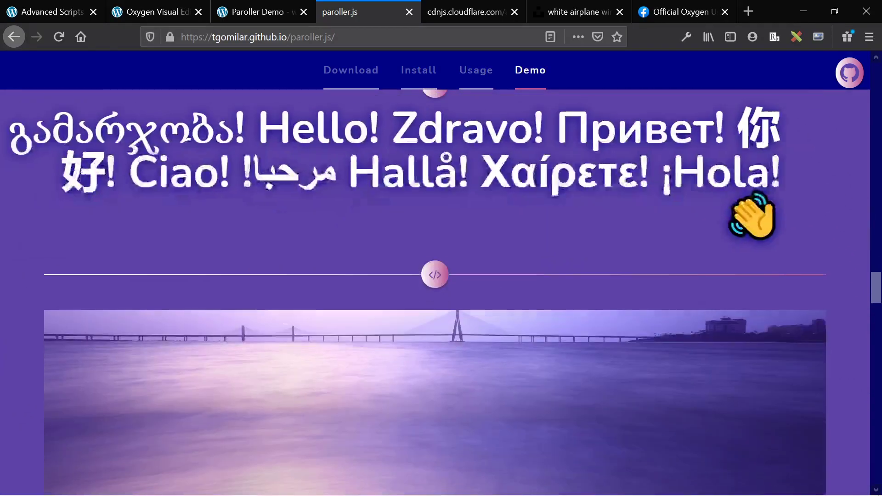
scroll(180, 299, "down", 10)
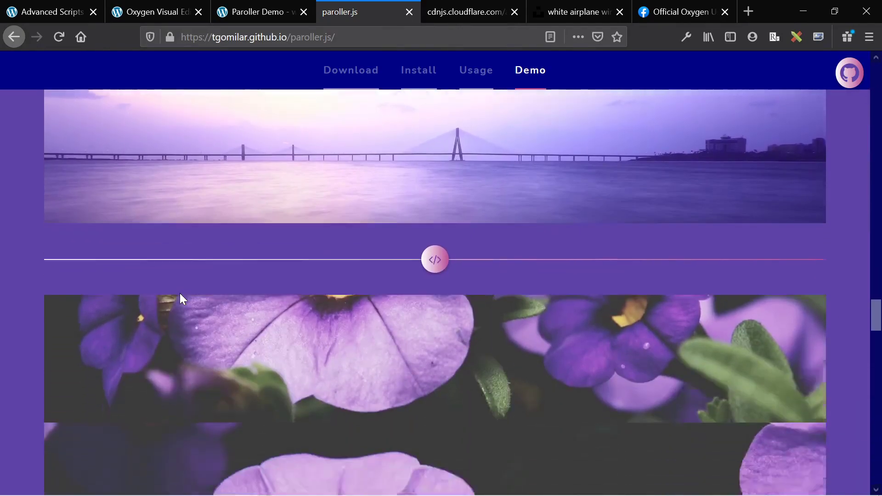
scroll(180, 299, "down", 8)
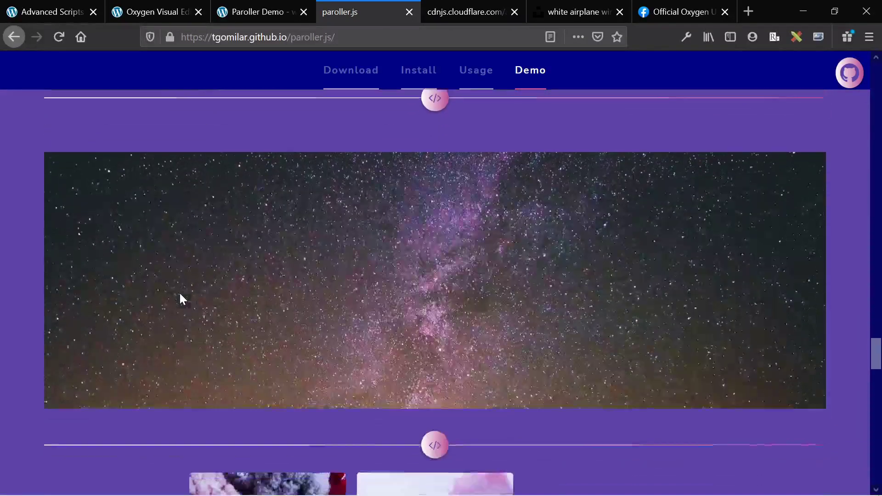
scroll(180, 299, "down", 20)
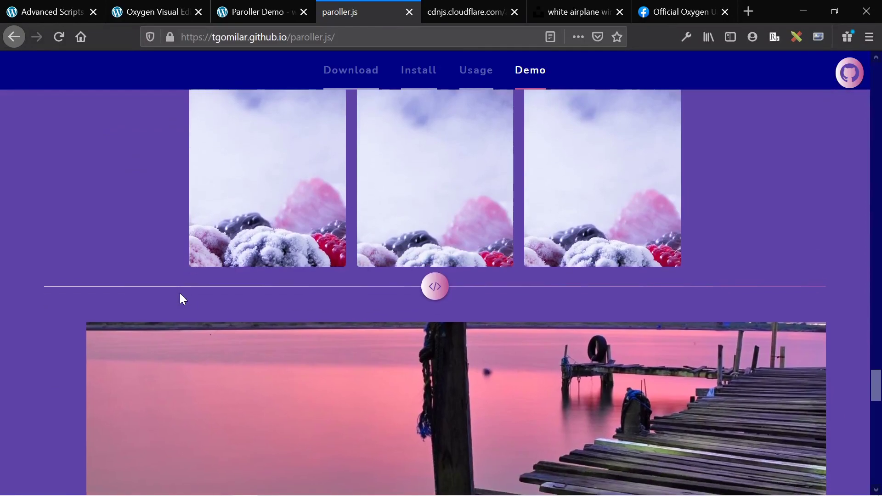
scroll(179, 291, "down", 10)
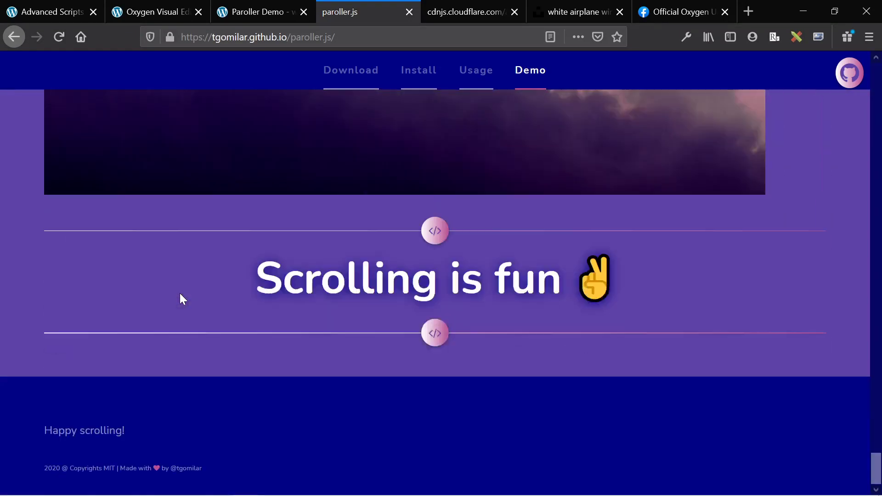
scroll(180, 294, "up", 20)
scroll(180, 293, "up", 15)
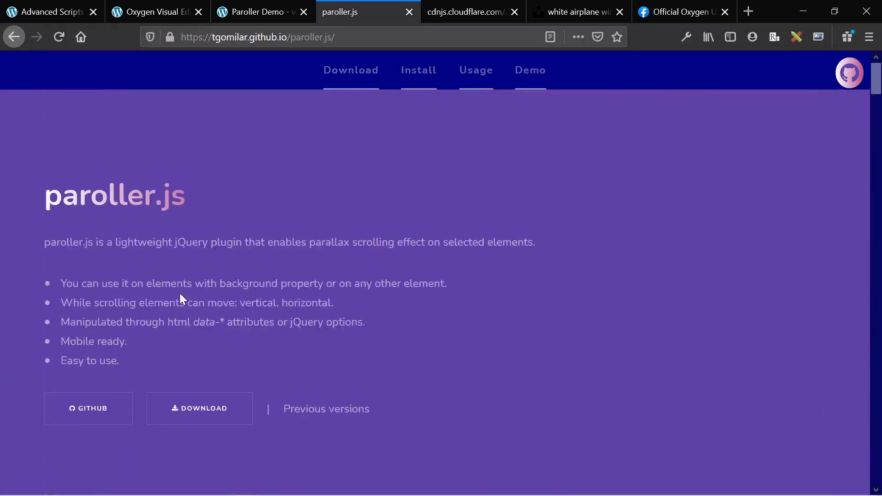
Go back to the paroller.js 1.4.1 library page on cdnjs and copy the URL of jquery.paroller.min.js
left_click(451, 13)
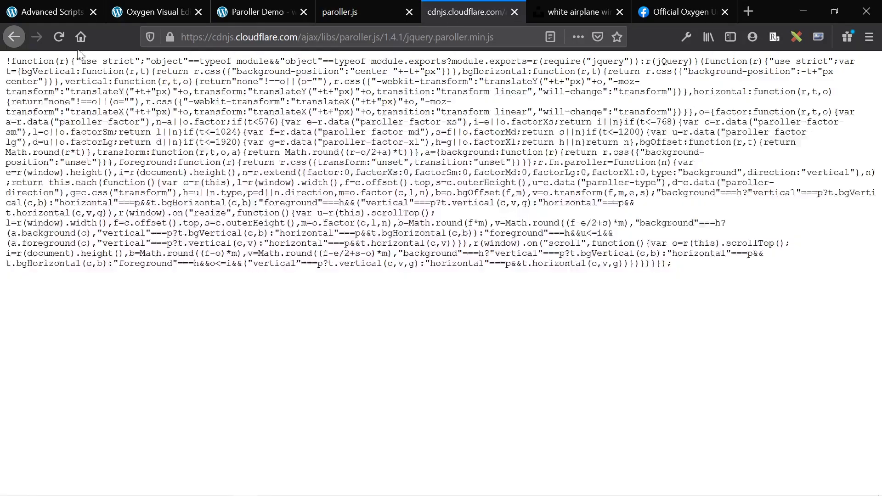
left_click(14, 40)
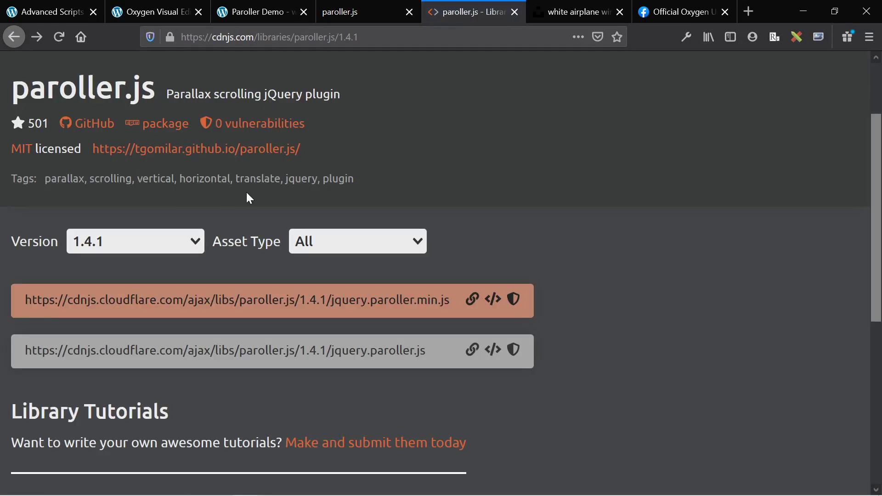
scroll(257, 188, "up", 2)
scroll(290, 190, "down", 3)
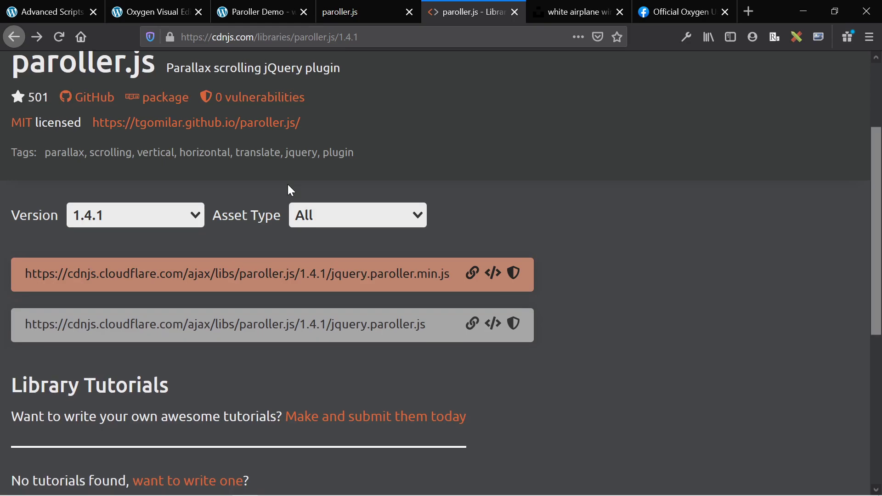
scroll(289, 190, "up", 1)
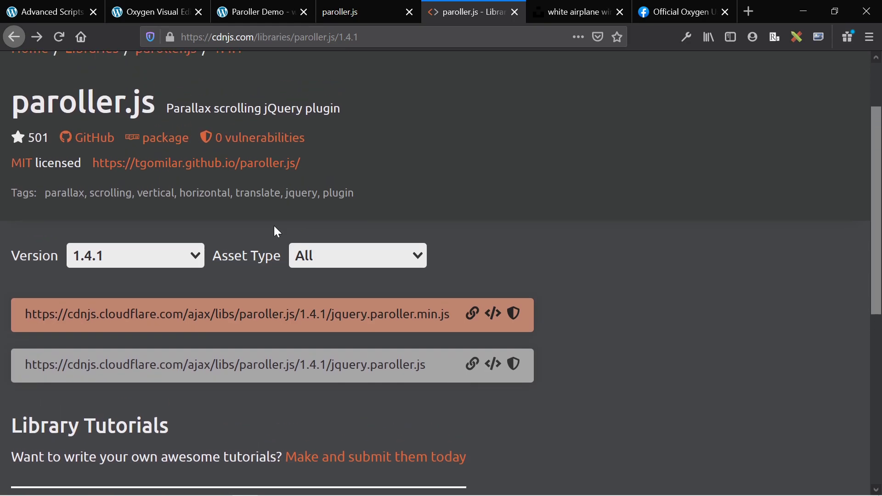
left_click(473, 314)
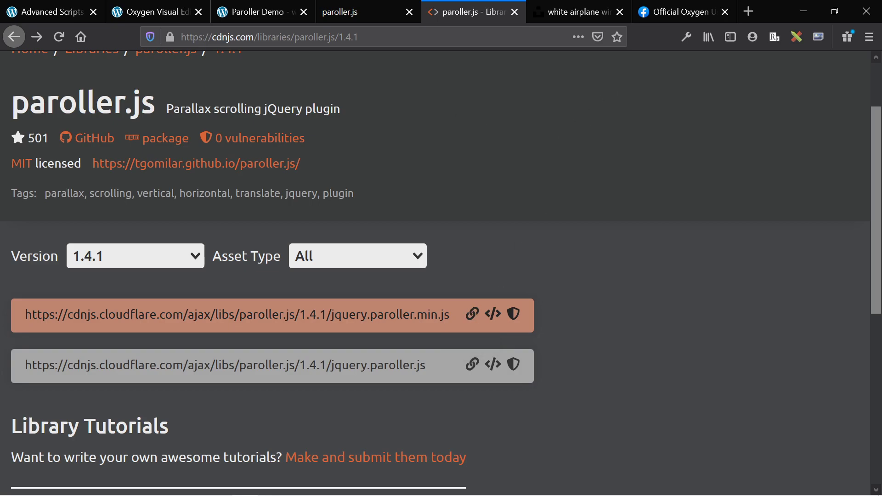
Delete the existing JS Paroller script from Advanced Scripts after checking its settings and the available script types
left_click(74, 15)
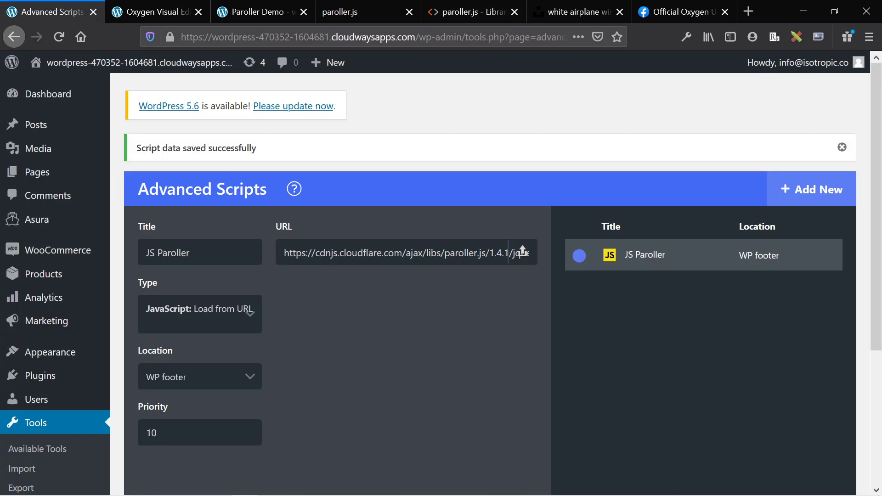
scroll(349, 351, "down", 2)
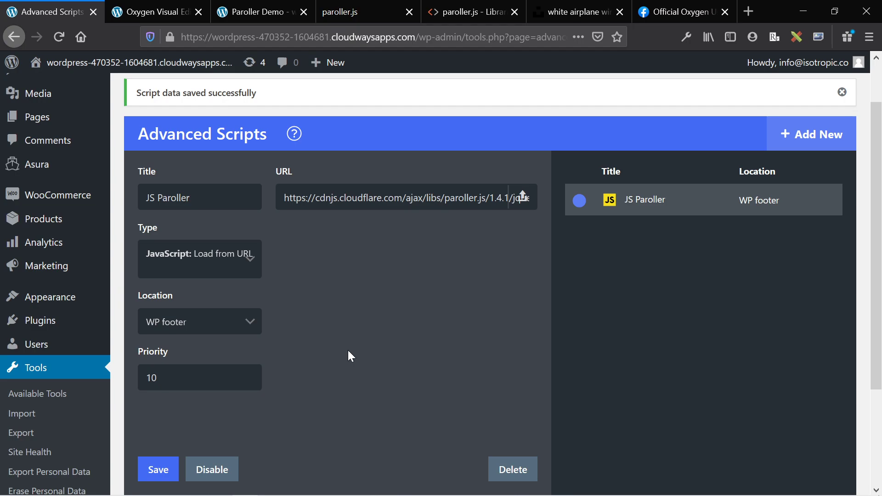
left_click(245, 272)
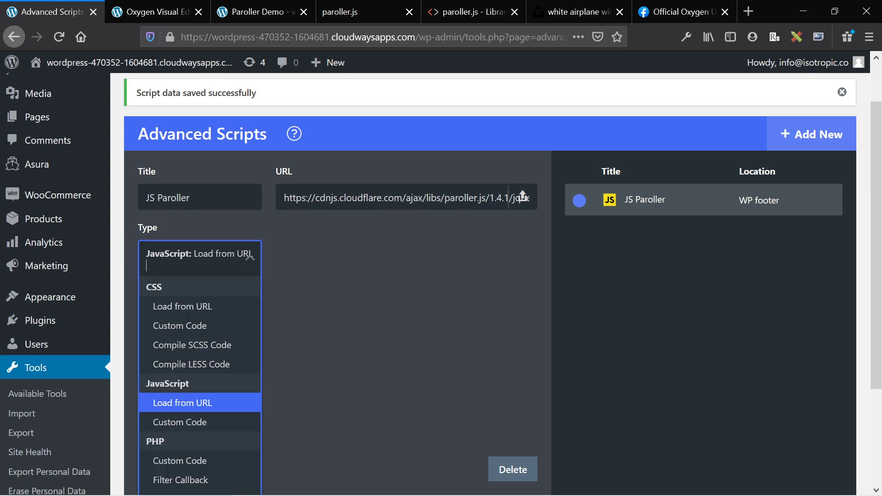
scroll(223, 312, "down", 2)
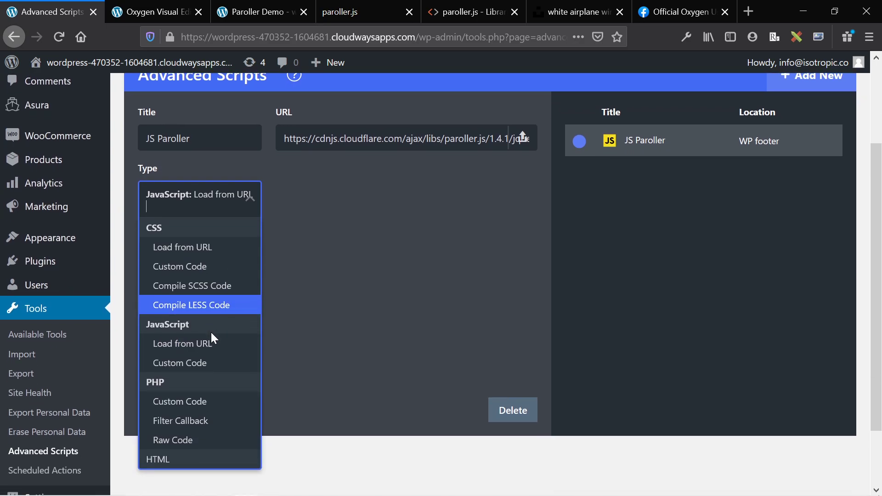
left_click(354, 324)
scroll(355, 323, "up", 2)
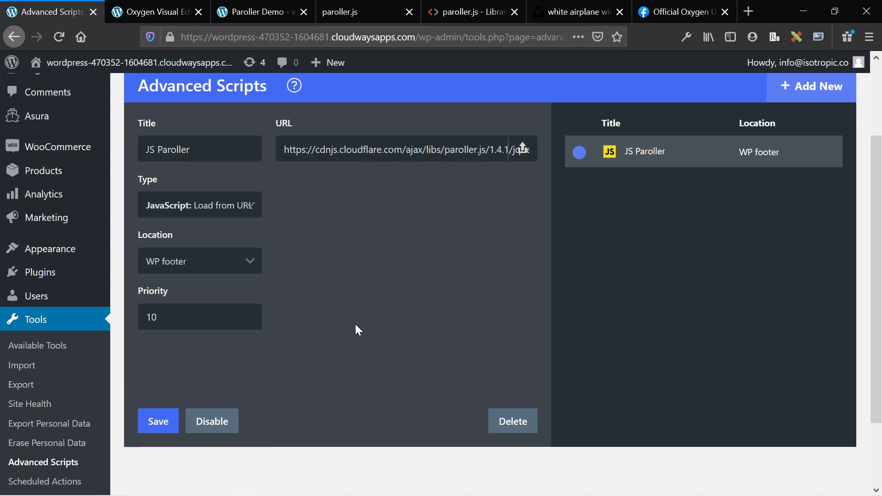
left_click(515, 453)
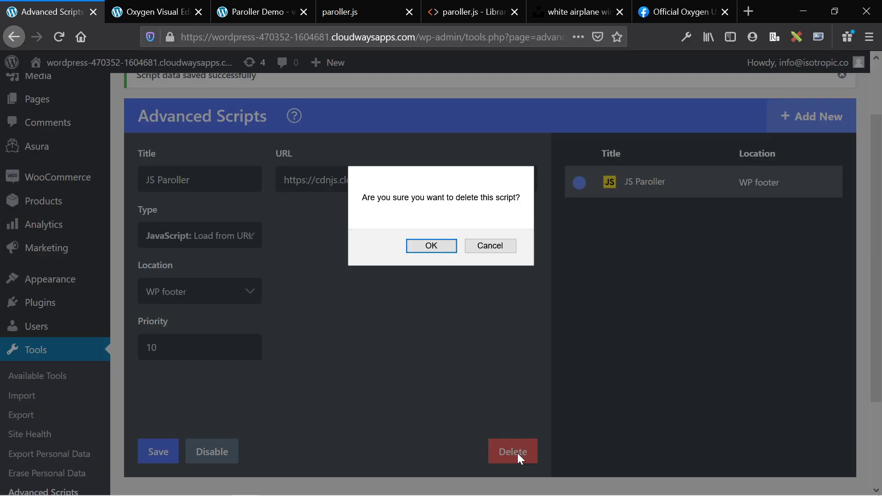
left_click(431, 246)
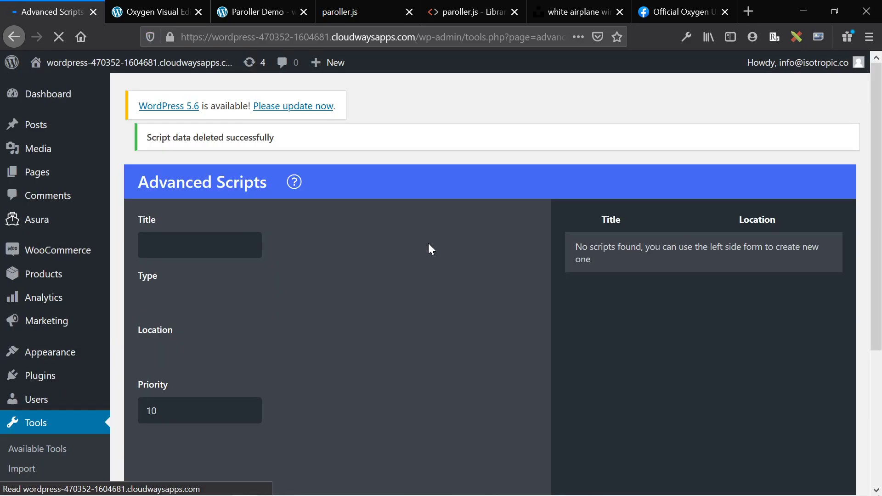
Title the new script JS Paroller and set its type to JavaScript: Load from URL
scroll(575, 227, "down", 2)
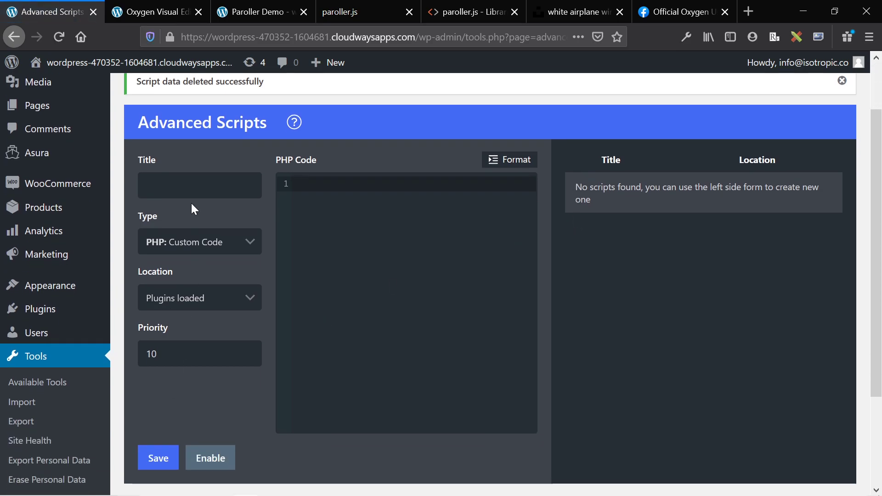
left_click(199, 185)
type("JS")
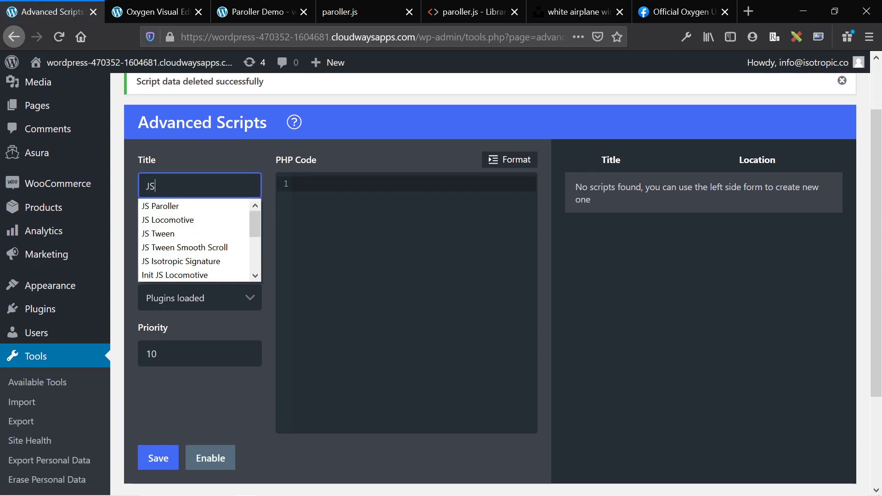
left_click(181, 209)
left_click(189, 243)
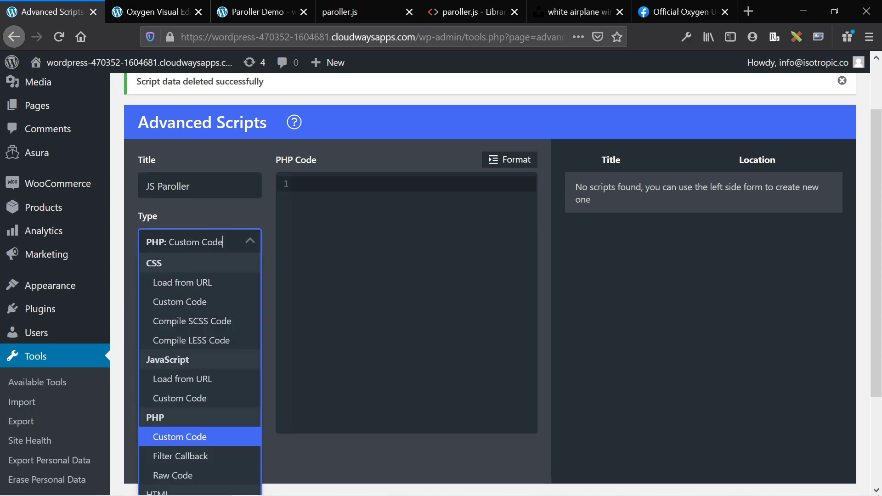
left_click(206, 380)
Paste the cdnjs URL of jquery.paroller.min.js as the script's source and enable the script
left_click(340, 186)
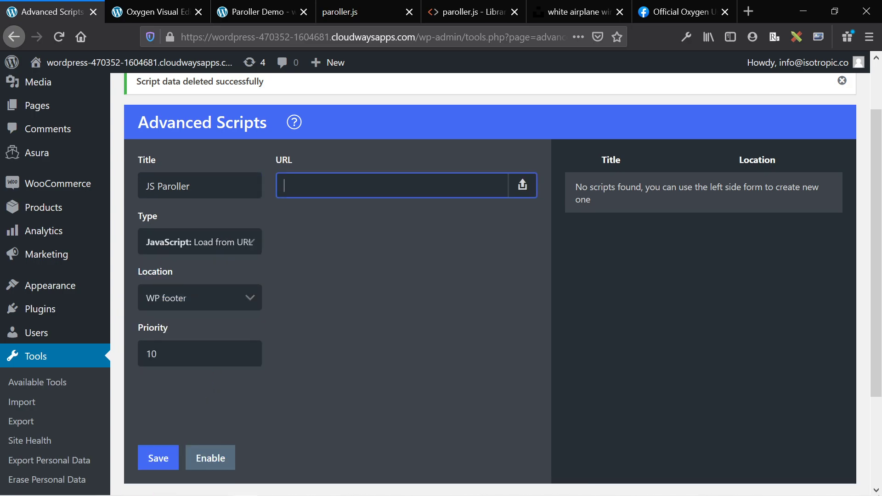
key("ctrl+v")
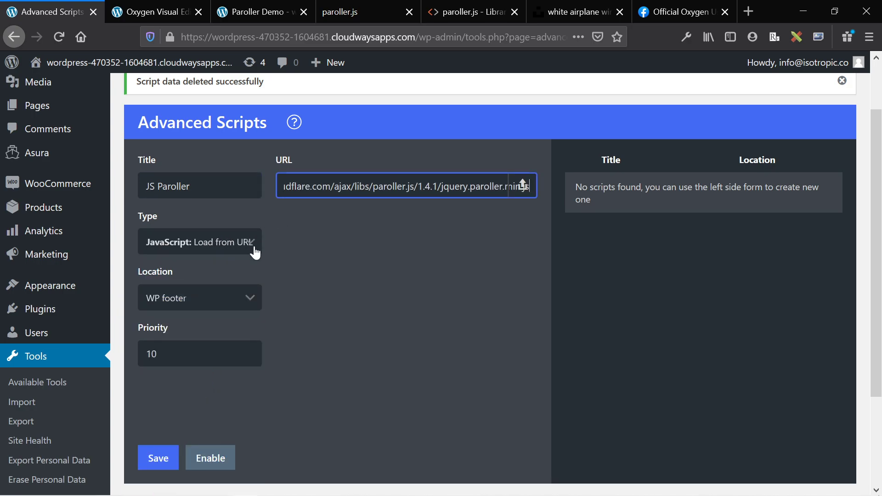
left_click(195, 468)
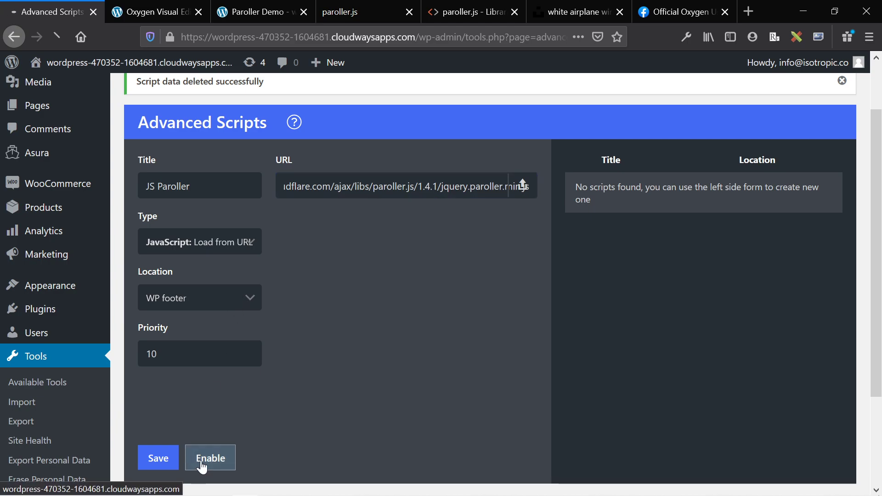
scroll(334, 368, "down", 2)
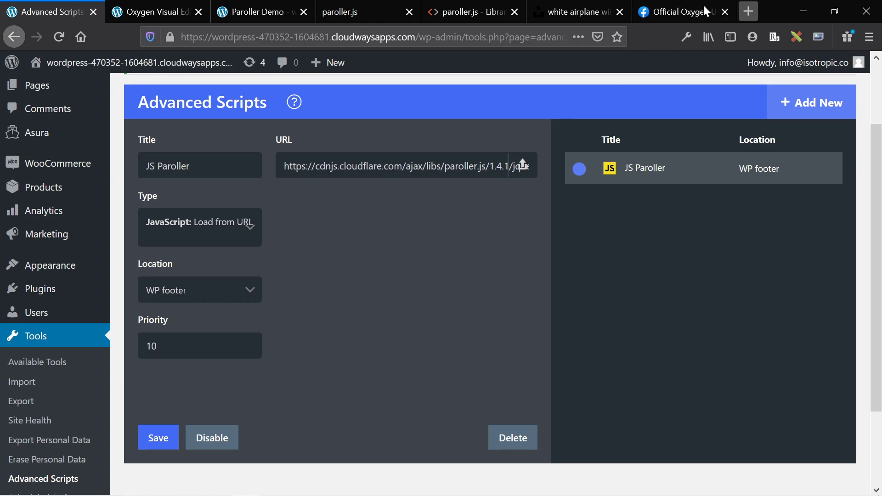
Open the copied jquery.paroller.min.js URL in the cdnjs tab and select its entire source code for copying
left_click(477, 6)
key("ctrl+l")
key("ctrl+v")
key("Return")
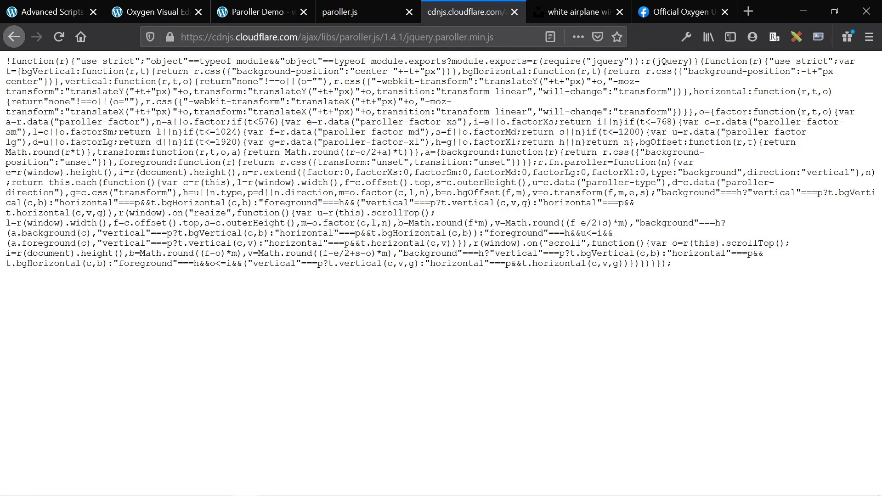
key("ctrl+a")
key("ctrl+a")
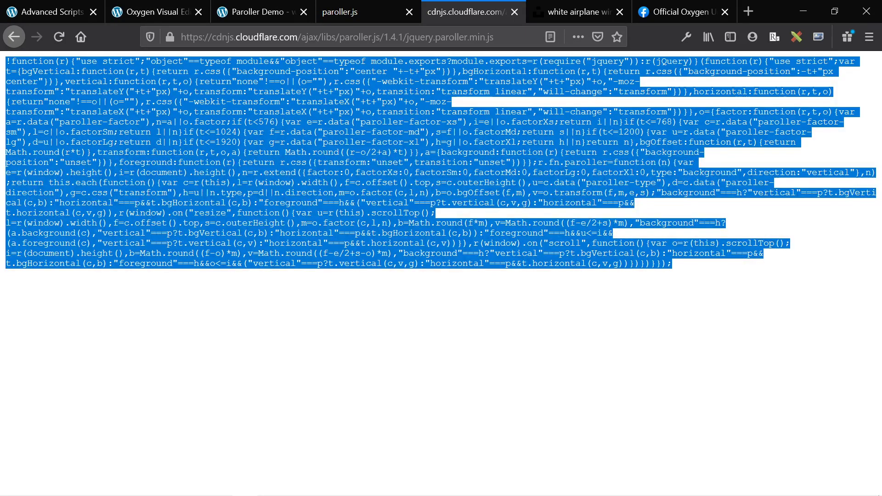
Change the JS Paroller script's type to JavaScript: Custom Code, paste the minified paroller.js source and save it
left_click(116, 11)
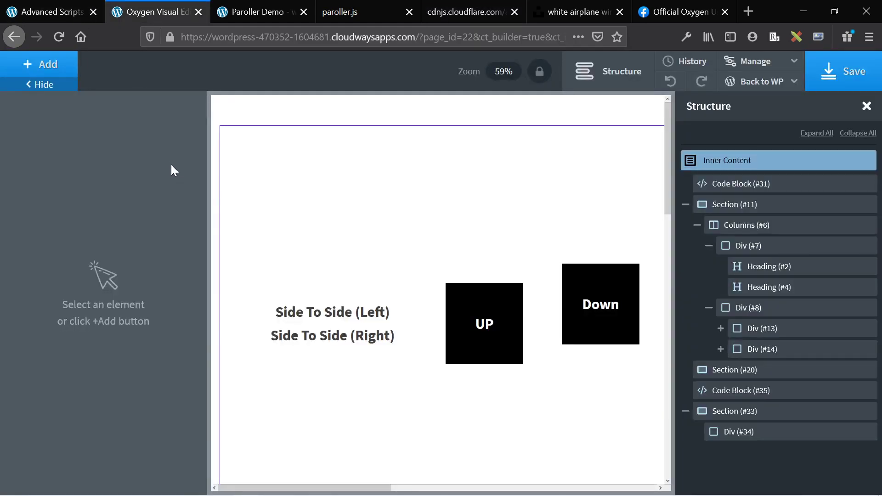
left_click(29, 7)
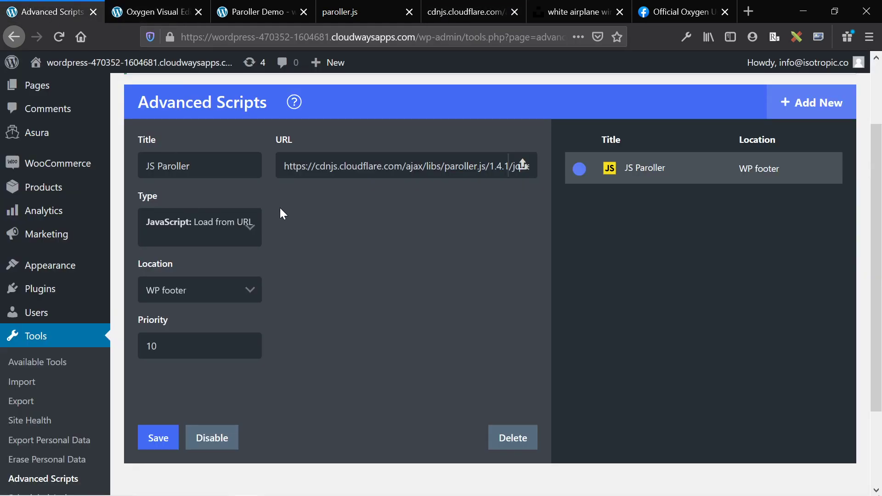
left_click(245, 241)
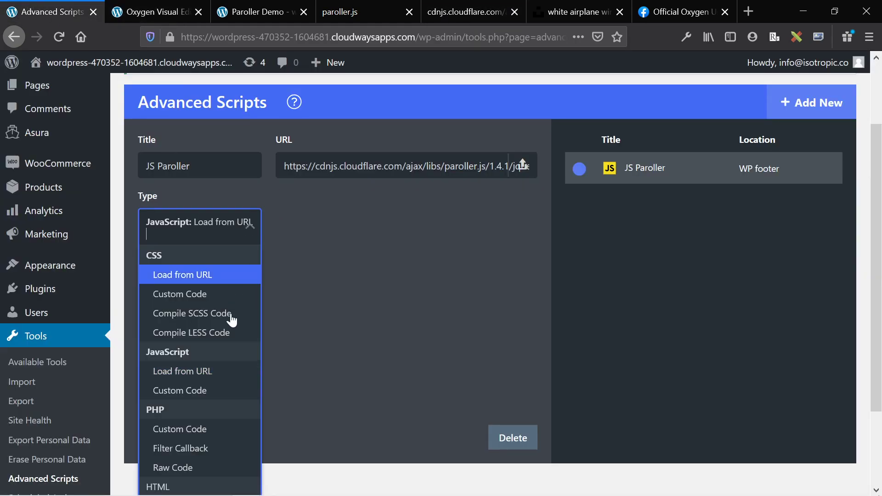
left_click(220, 390)
left_click(345, 297)
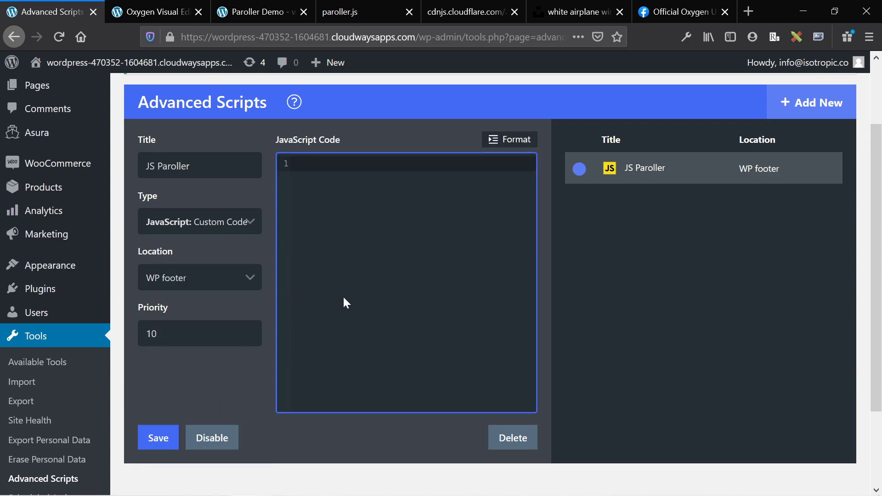
key("ctrl+v")
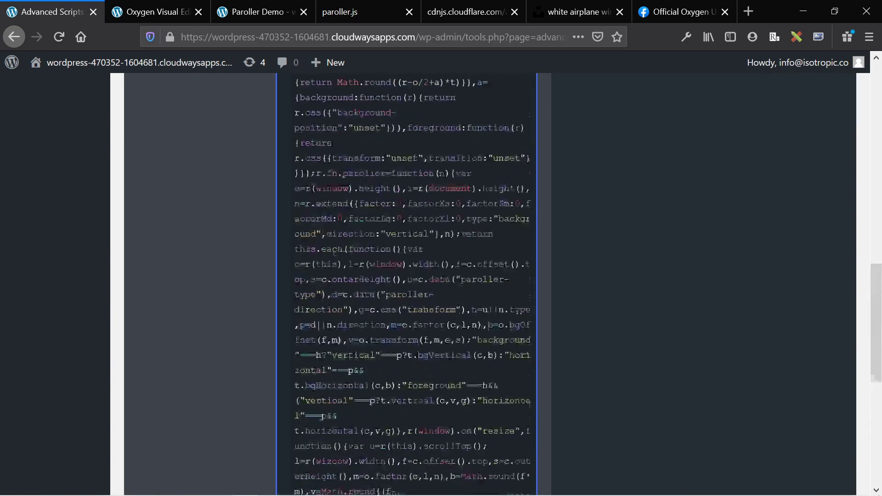
key("ctrl+s")
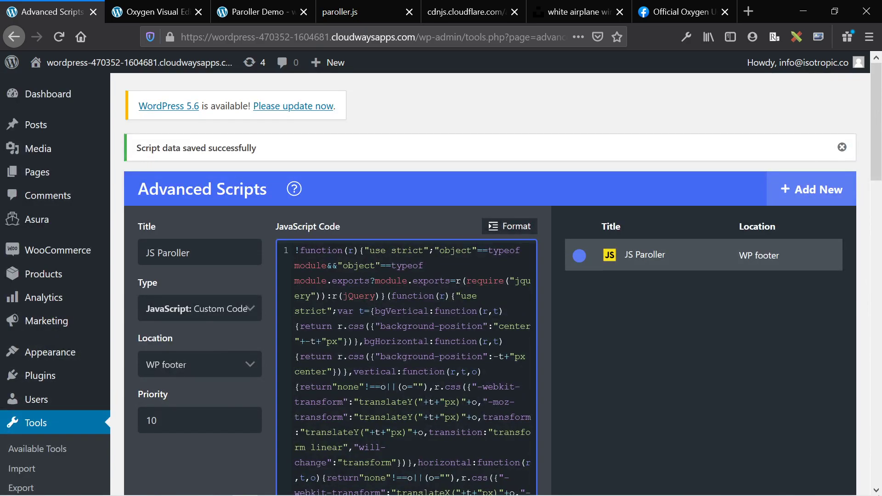
Set the JS Paroller script's type back to JavaScript: Load from URL and view its media library file picker
left_click(202, 308)
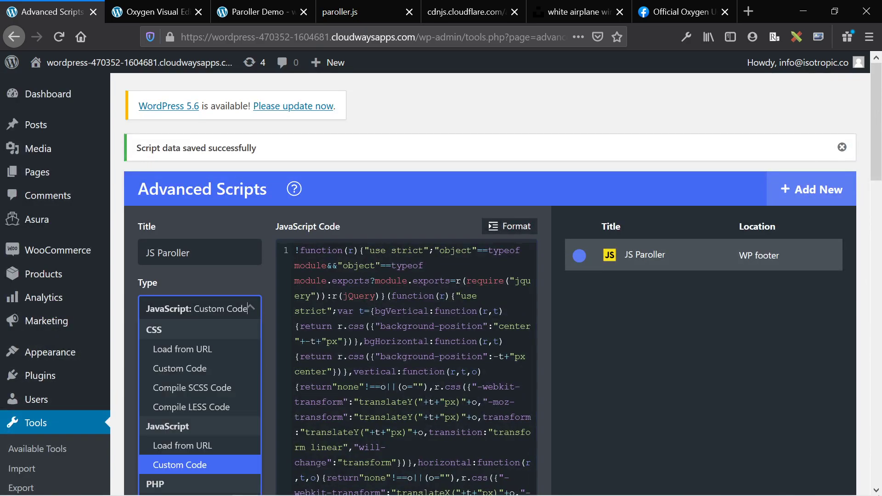
left_click(197, 445)
left_click(522, 256)
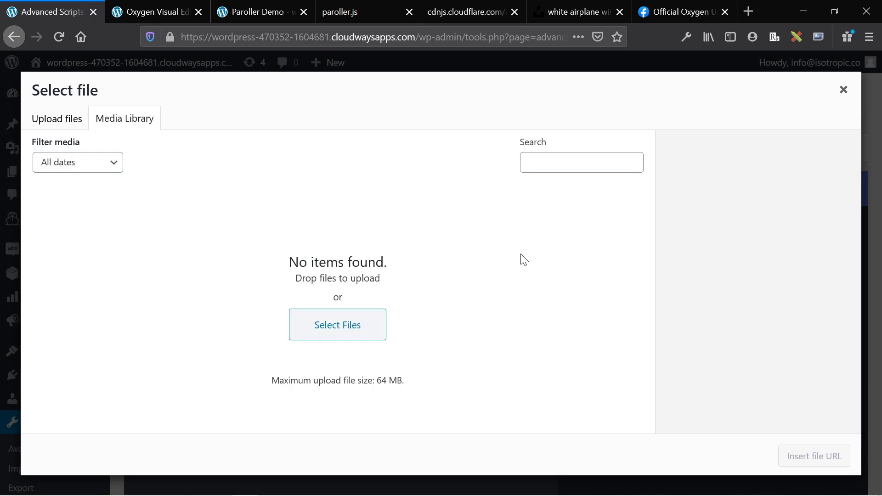
left_click(844, 90)
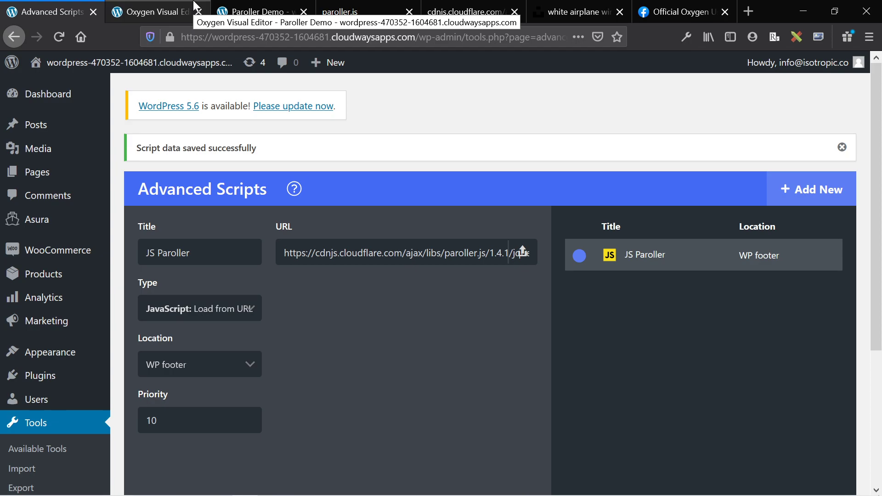
Open the JavaScript code of Code Block (#31) in the Oxygen editor and select the paroller initialization line
left_click(169, 5)
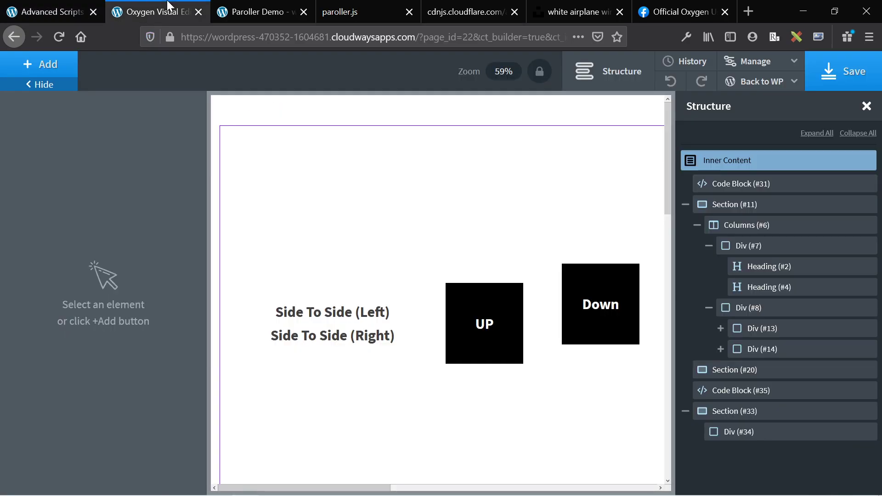
left_click(735, 186)
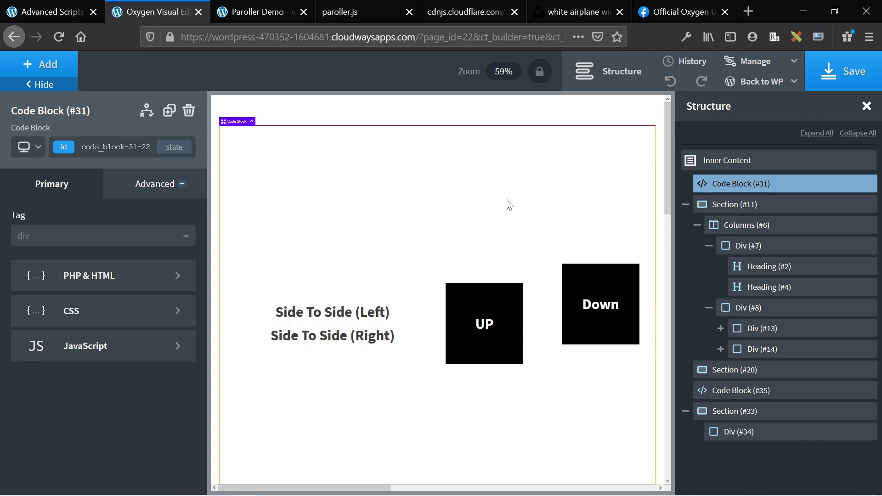
left_click(68, 10)
scroll(297, 358, "down", 2)
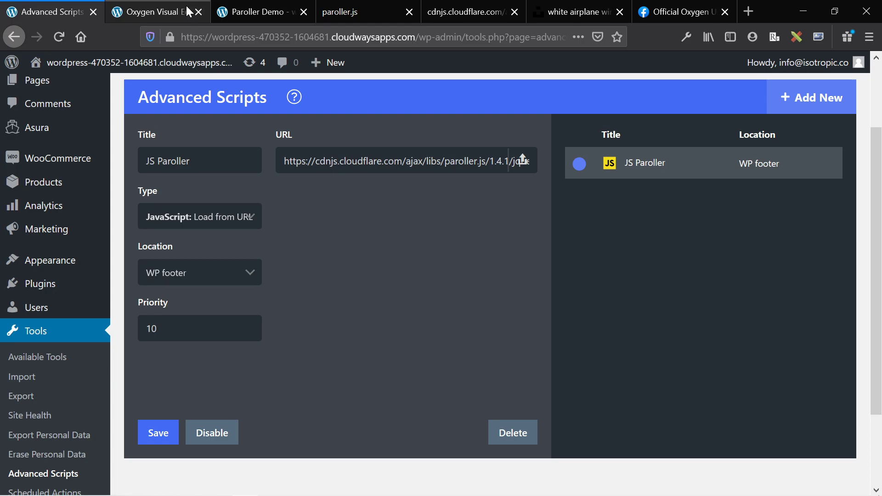
left_click(173, 10)
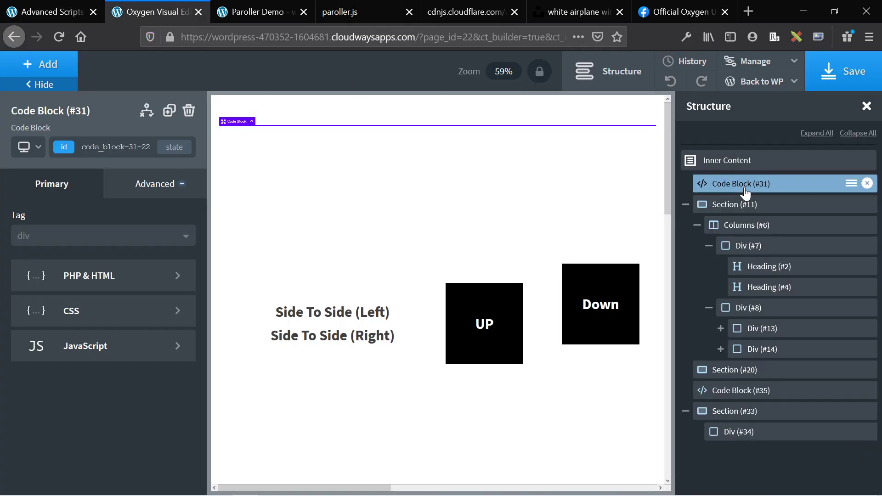
left_click(151, 345)
key("ctrl+a")
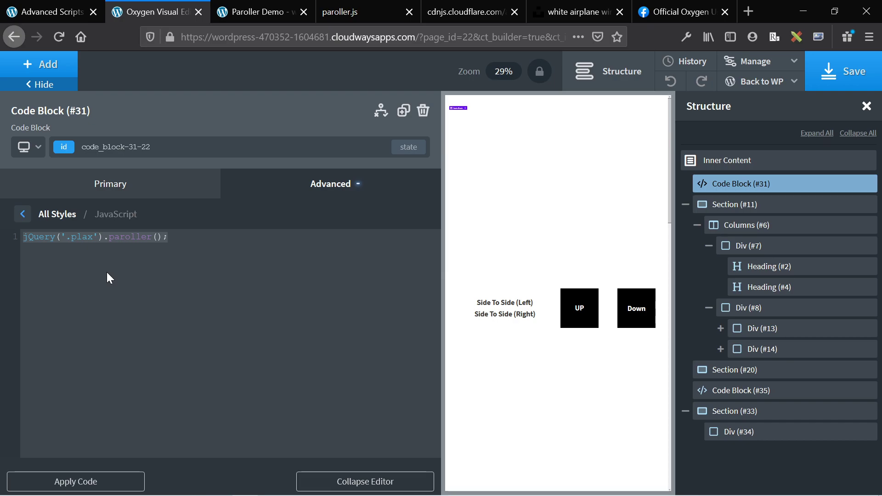
Review the element definition and initialization snippets on the paroller.js website and return to the code block in Oxygen
left_click(283, 2)
left_click_drag(354, 9, 251, 6)
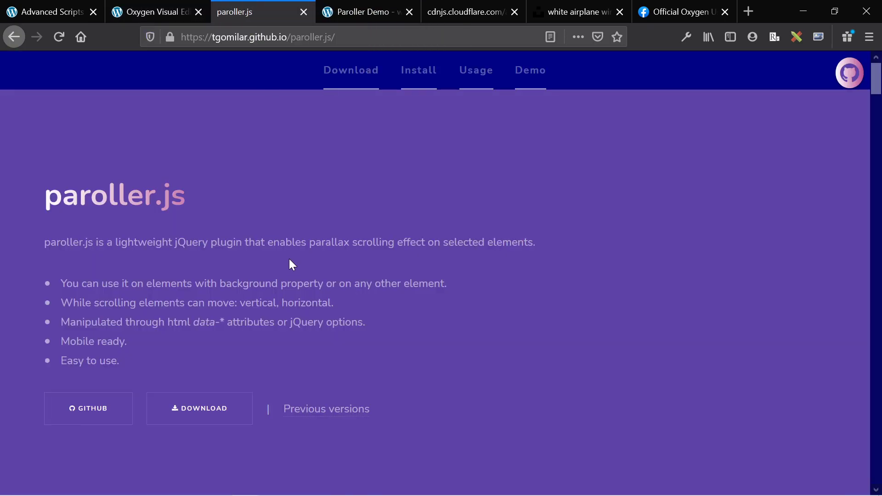
scroll(288, 258, "down", 10)
triple_click(142, 179)
scroll(197, 181, "down", 3)
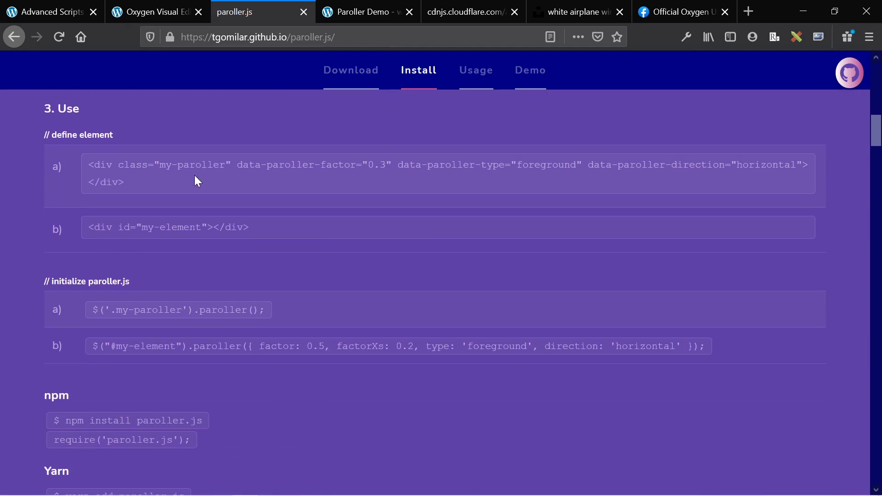
triple_click(179, 268)
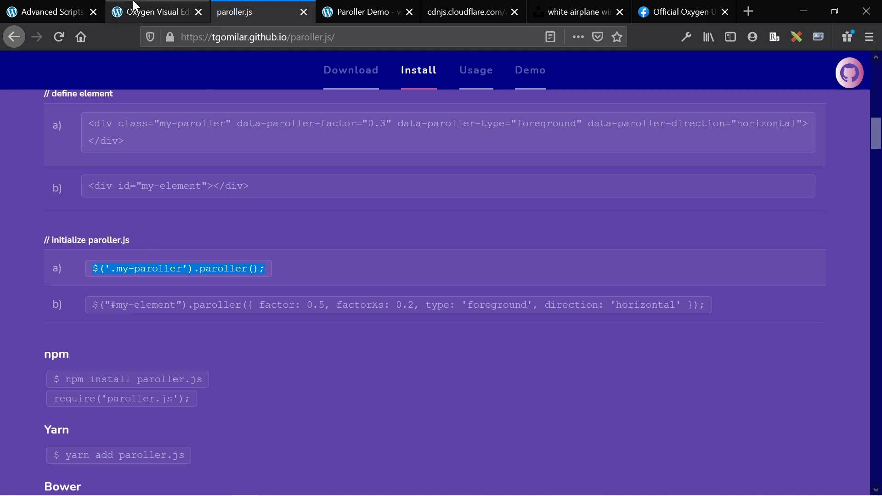
left_click(179, 269)
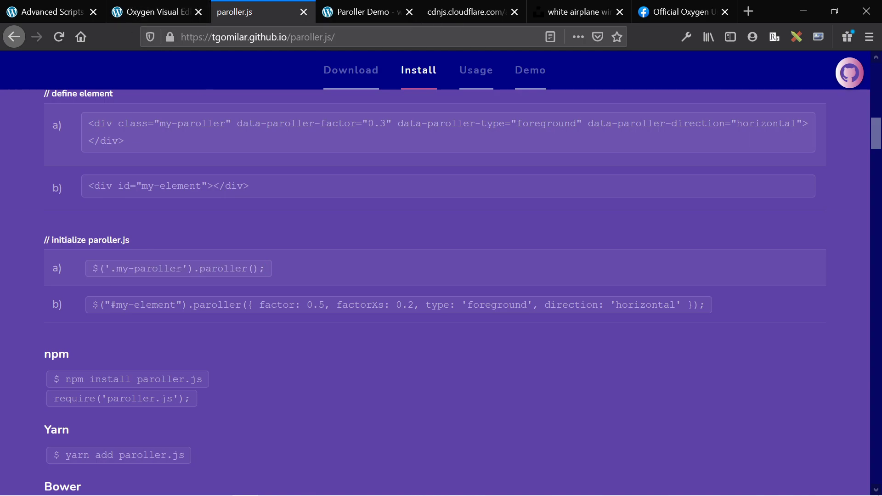
left_click(70, 10)
left_click(142, 10)
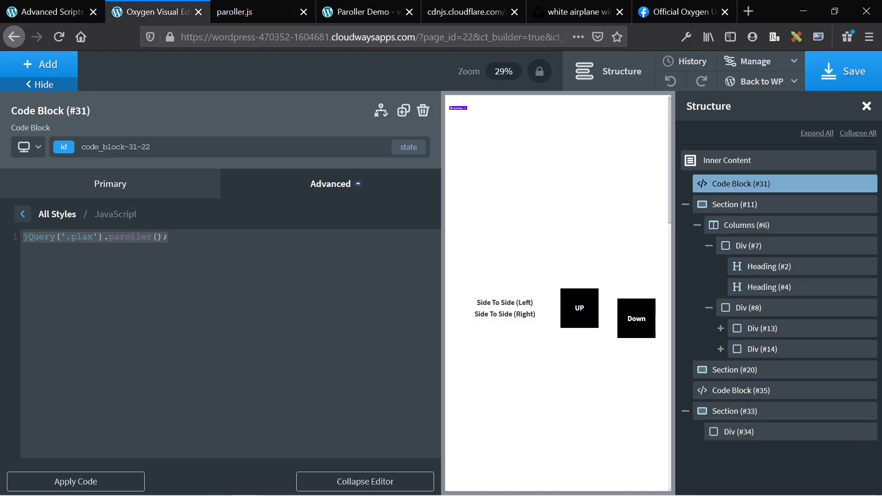
Examine the jQuery call and the .plax selector in the code block's paroller initialization line
double_click(39, 236)
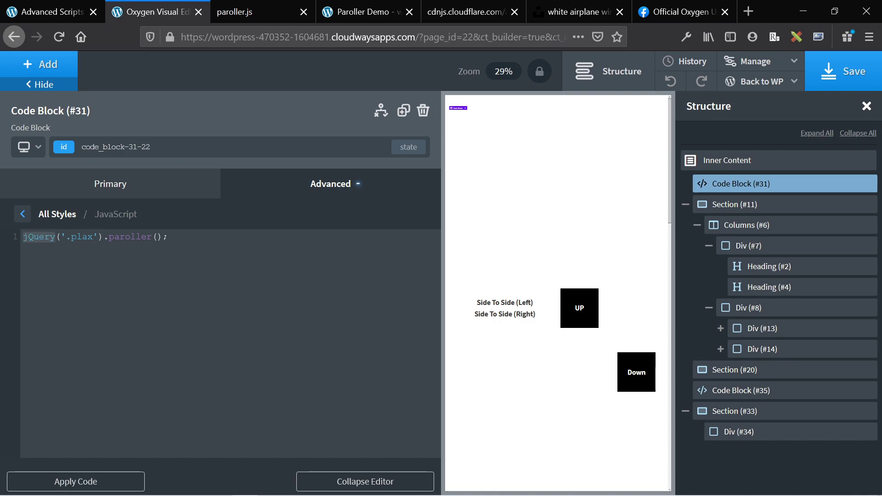
left_click_drag(94, 237, 67, 237)
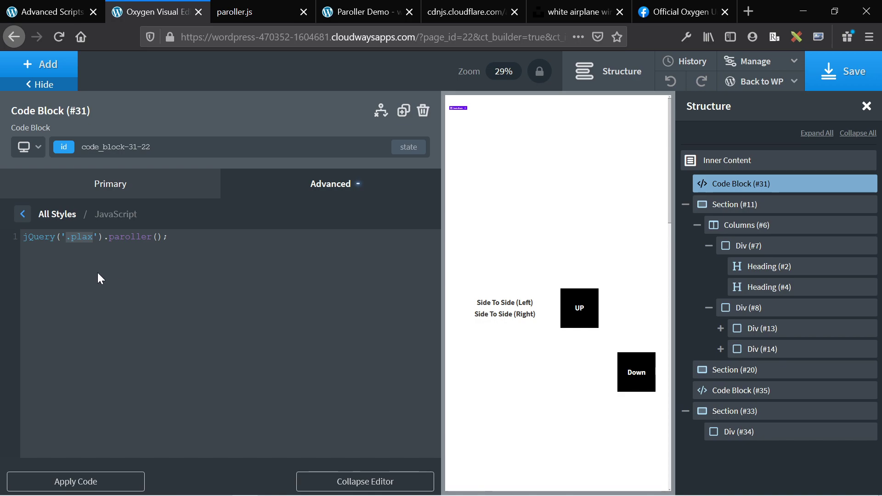
key("End")
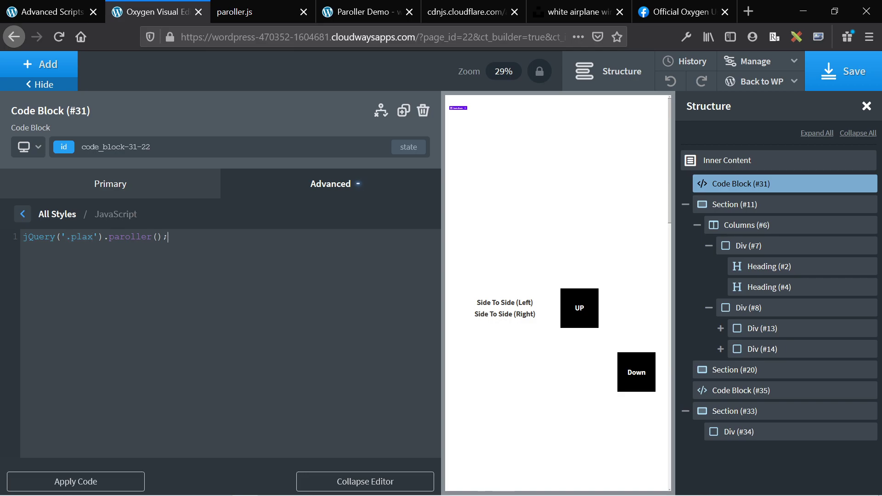
View the PHP code of Code Block (#31), leaving it by selecting Section (#11)
left_click(23, 214)
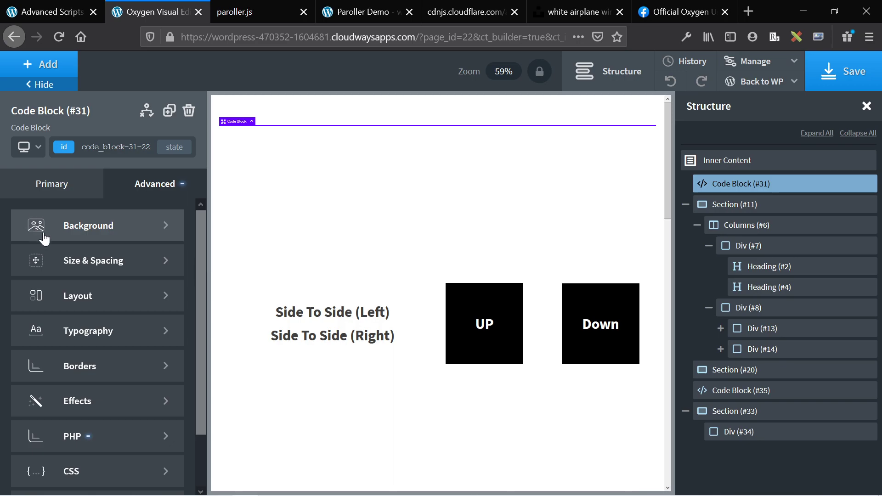
scroll(82, 402, "down", 1)
left_click(122, 412)
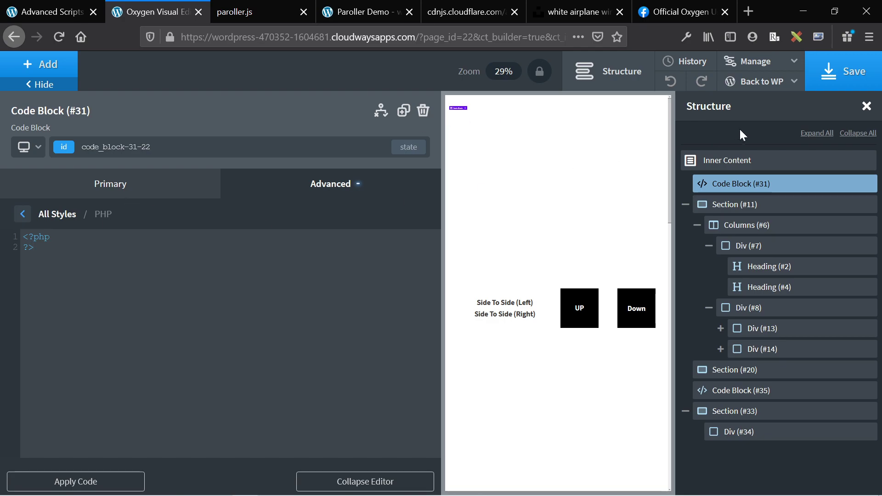
left_click(483, 125)
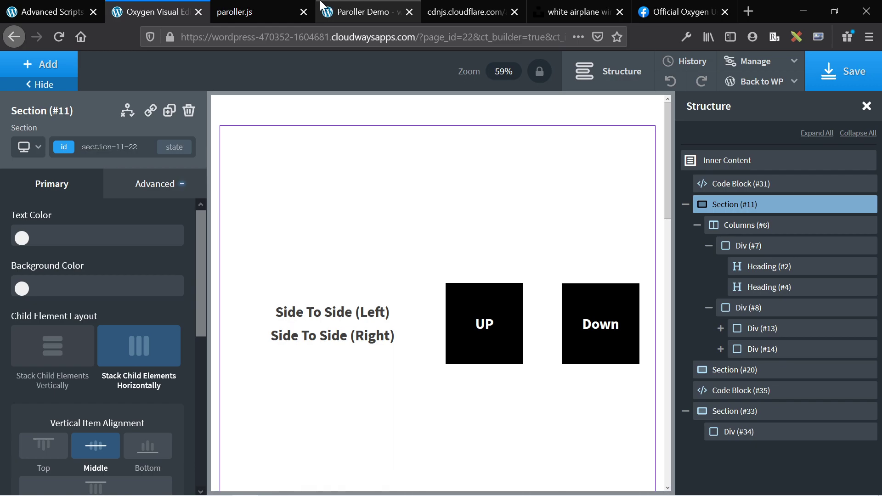
Review the Usage documentation and demo section on the paroller.js website, returning to the data attributes table
left_click(270, 5)
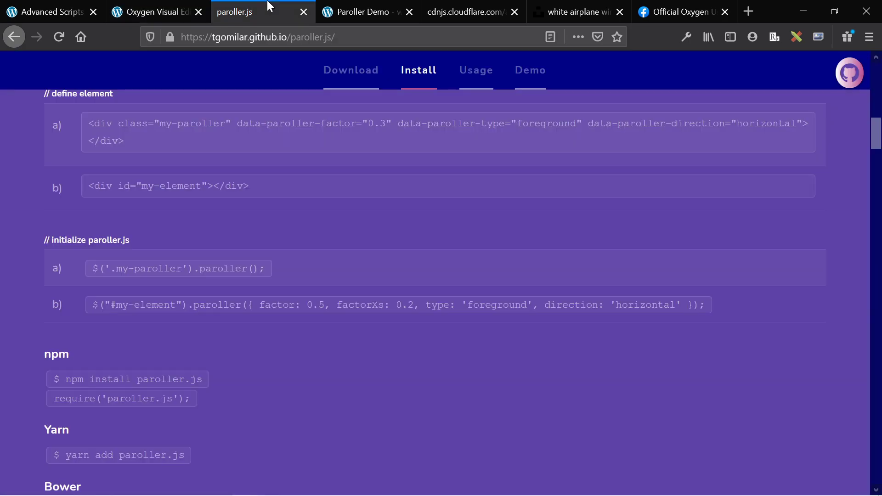
scroll(291, 176, "down", 12)
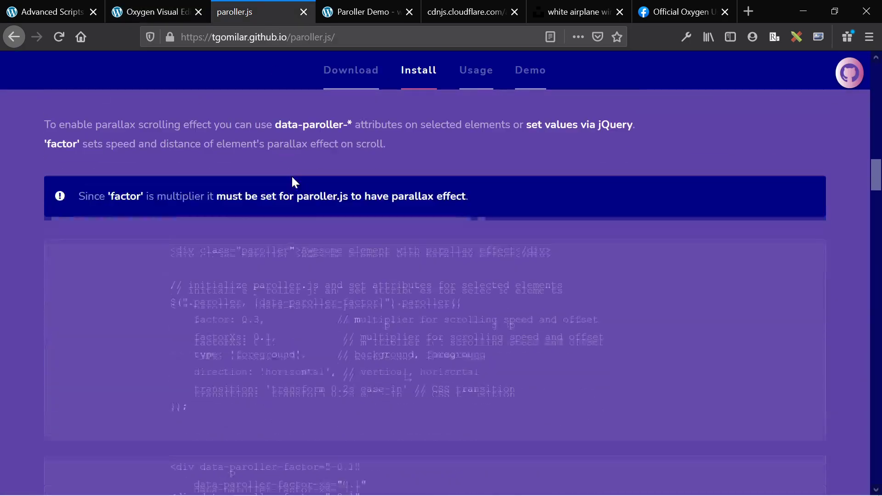
scroll(292, 177, "down", 6)
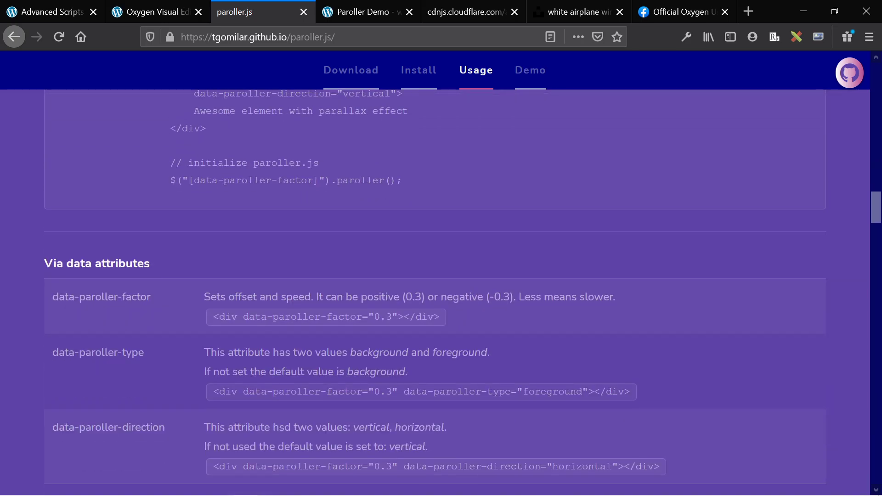
scroll(291, 177, "down", 4)
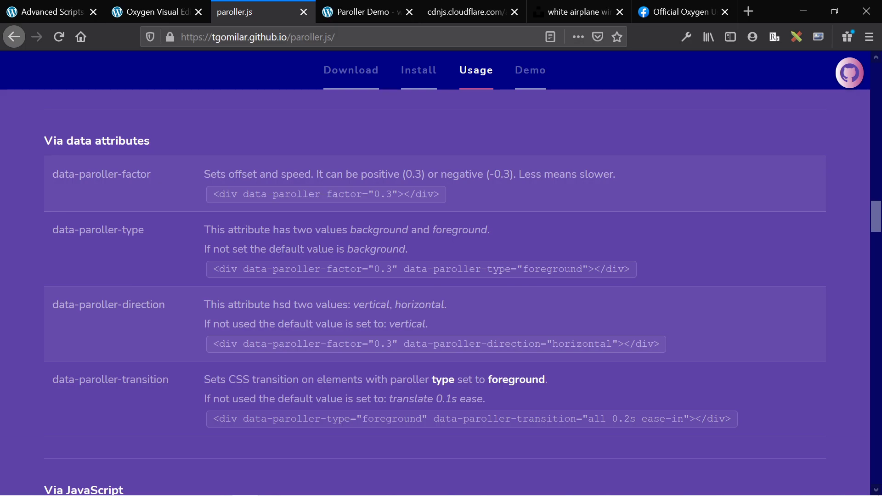
scroll(213, 192, "down", 10)
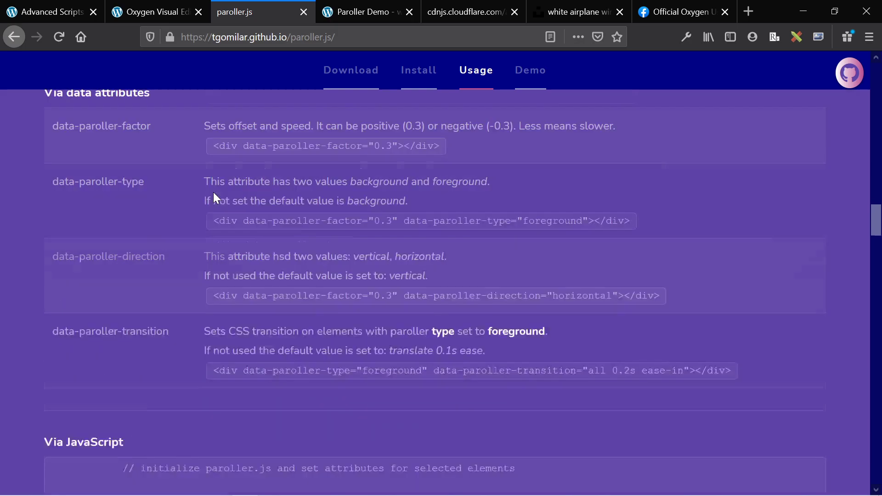
scroll(302, 231, "down", 5)
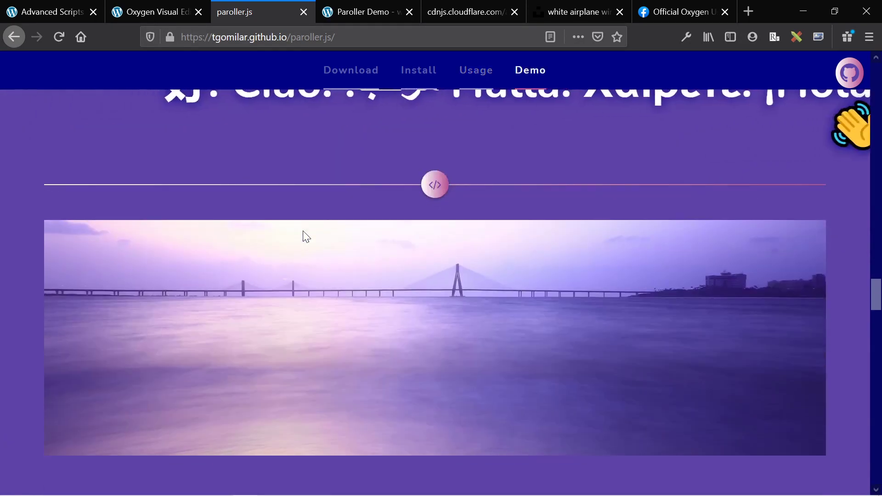
scroll(431, 200, "up", 15)
scroll(432, 202, "up", 5)
scroll(432, 202, "down", 15)
scroll(431, 200, "down", 5)
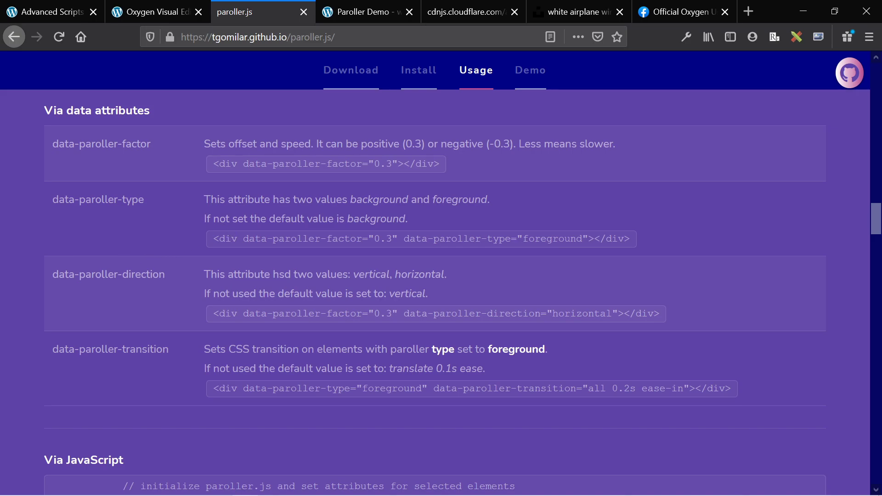
Examine the data-paroller-type default, the direction attribute and the data-paroller-transition example value
triple_click(257, 219)
left_click(276, 283)
left_click_drag(588, 389, 684, 389)
Switch back to the Oxygen editor, select the Side To Side (Left) heading and target its id headline-2-22
left_click(169, 5)
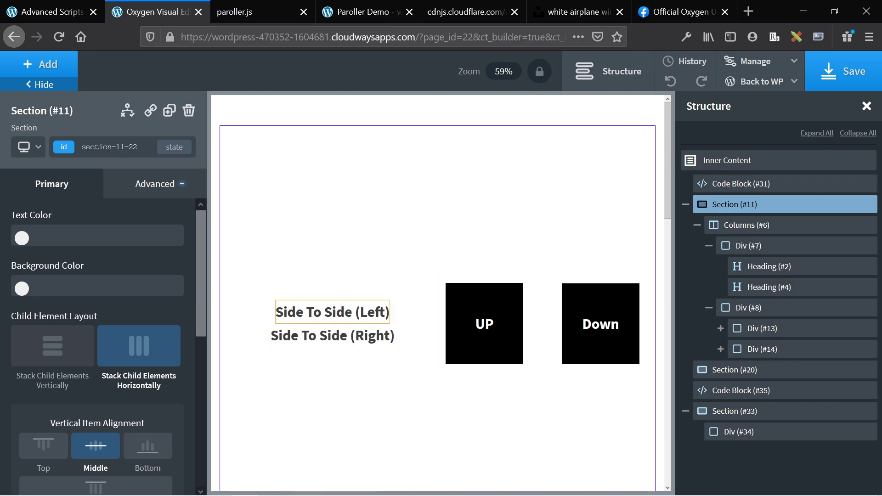
left_click(333, 312)
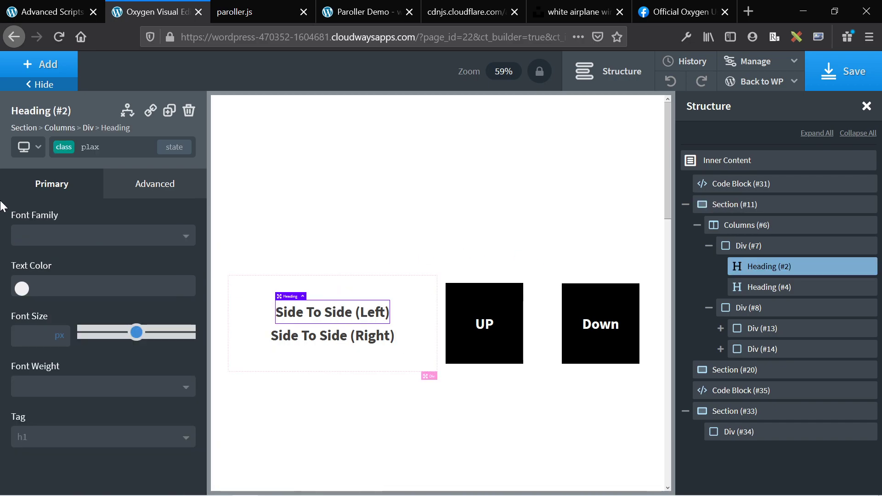
left_click(64, 147)
left_click(66, 201)
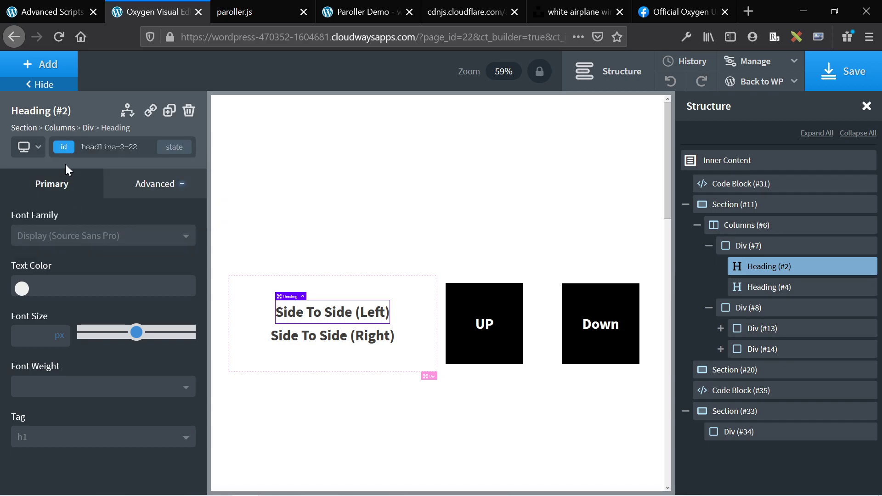
Check the JavaScript of Code Block (#31) and reselect the Side To Side (Left) heading
left_click(744, 186)
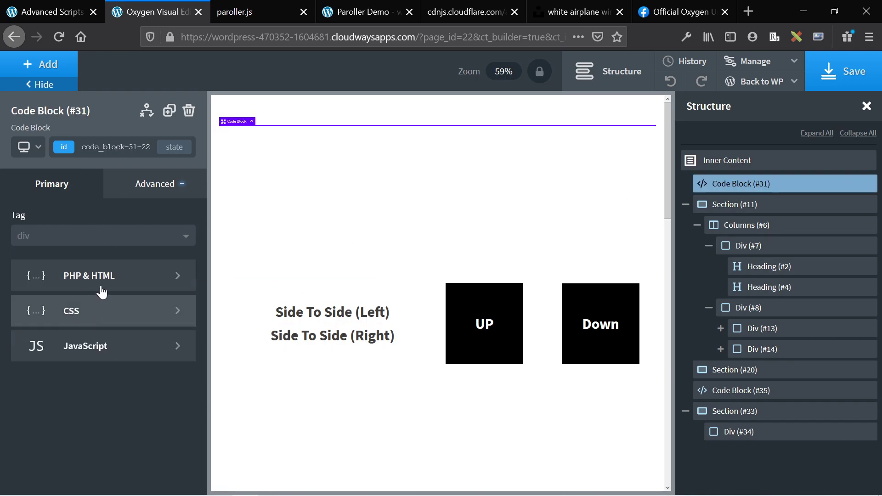
left_click(102, 360)
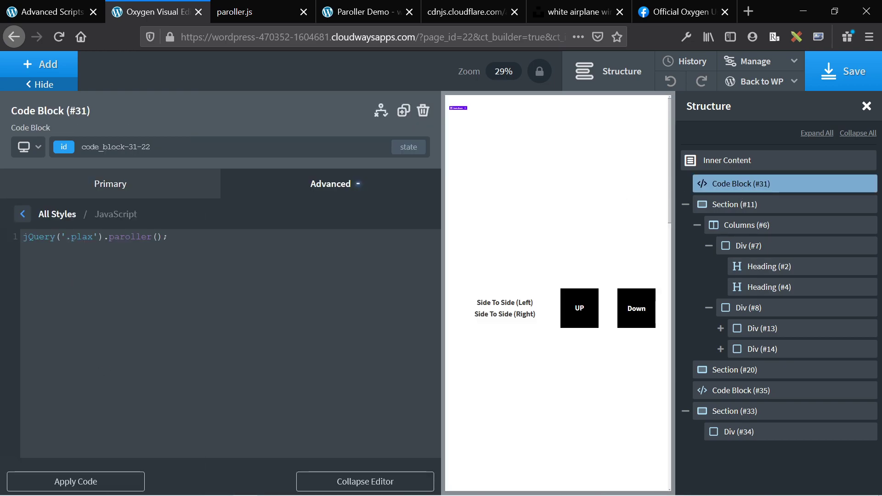
left_click(504, 303)
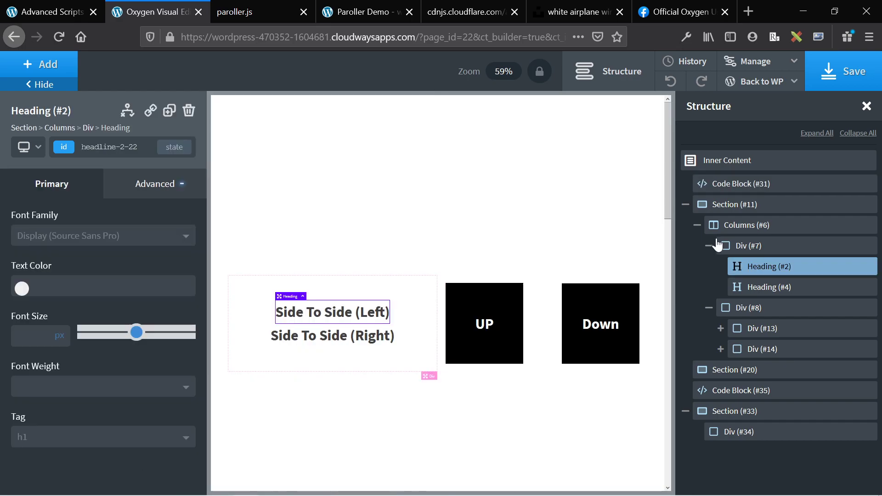
Target the plax class on Heading (#2) and view its advanced styling categories
left_click(66, 140)
left_click(66, 140)
left_click(66, 141)
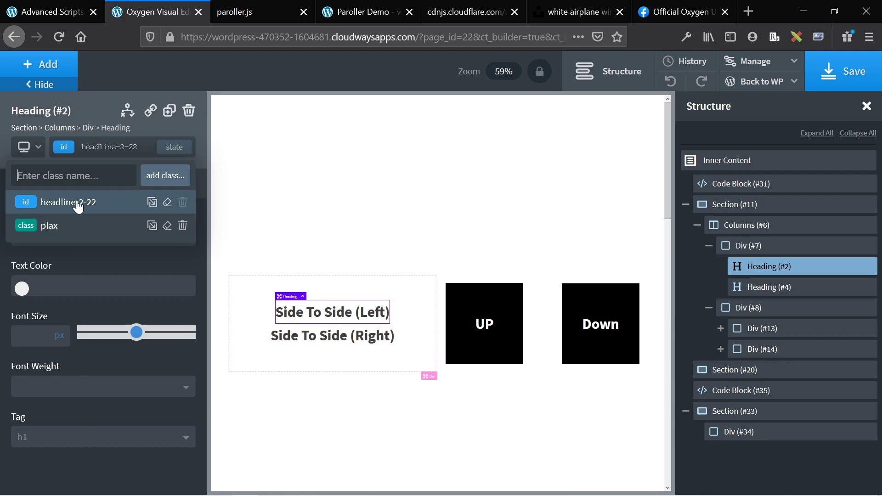
left_click(69, 234)
left_click(135, 189)
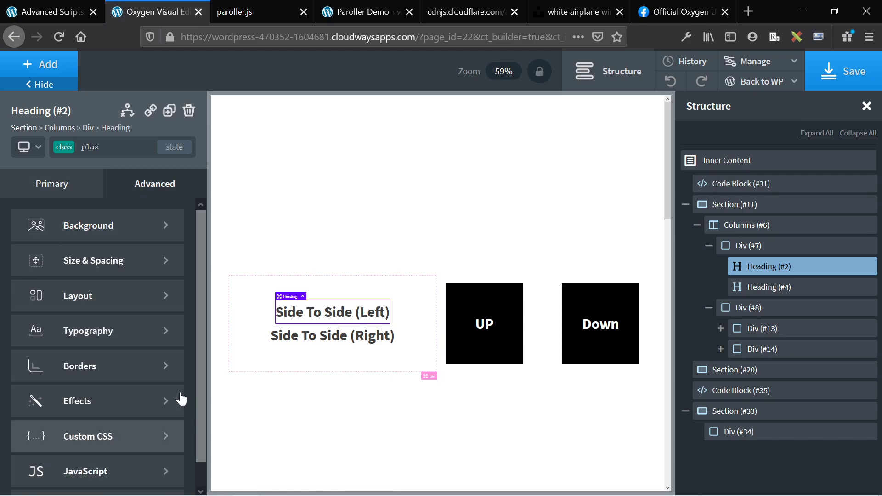
scroll(73, 368, "up", 1)
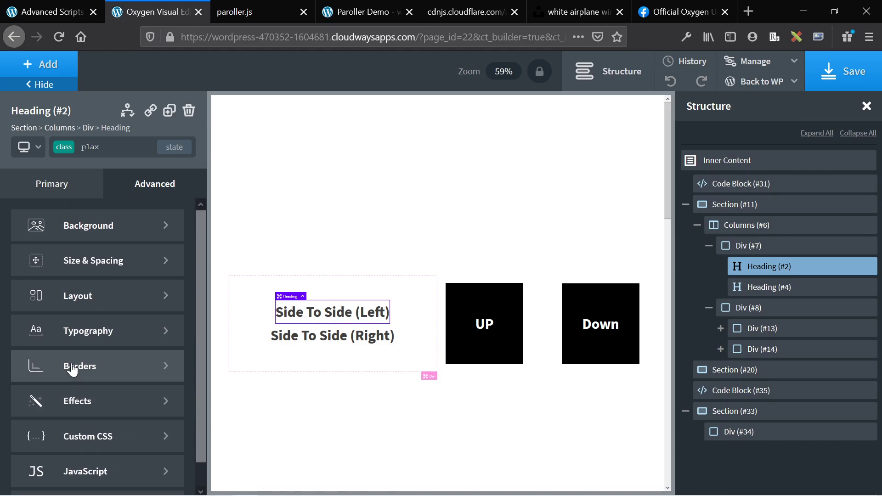
Switch Heading (#2) back to its id headline-2-22 and open its custom attributes
left_click(61, 153)
left_click(75, 208)
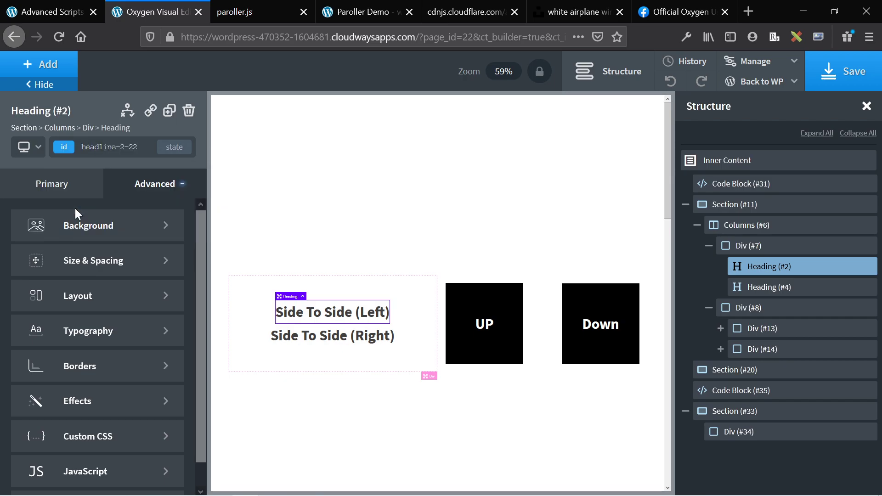
scroll(115, 359, "down", 1)
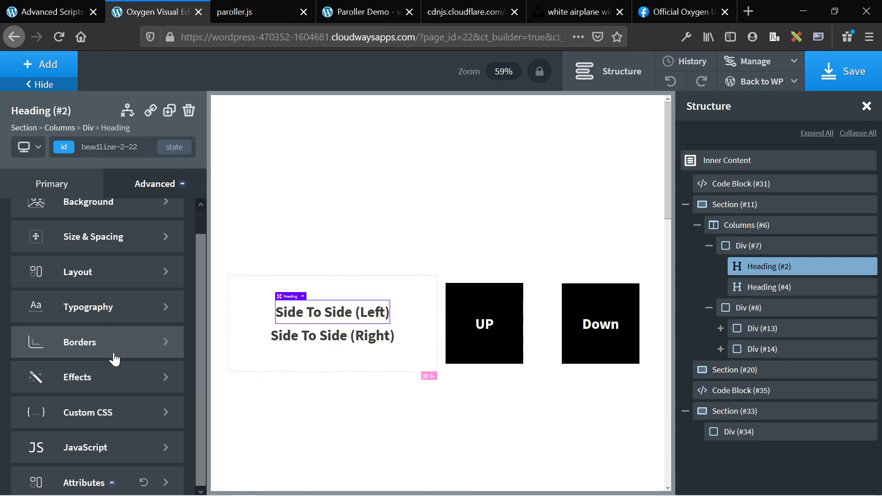
left_click(60, 485)
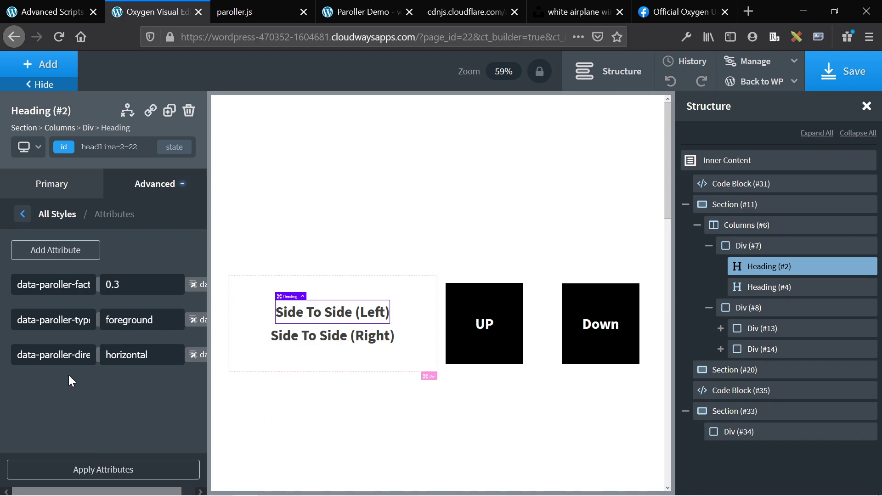
left_click(23, 218)
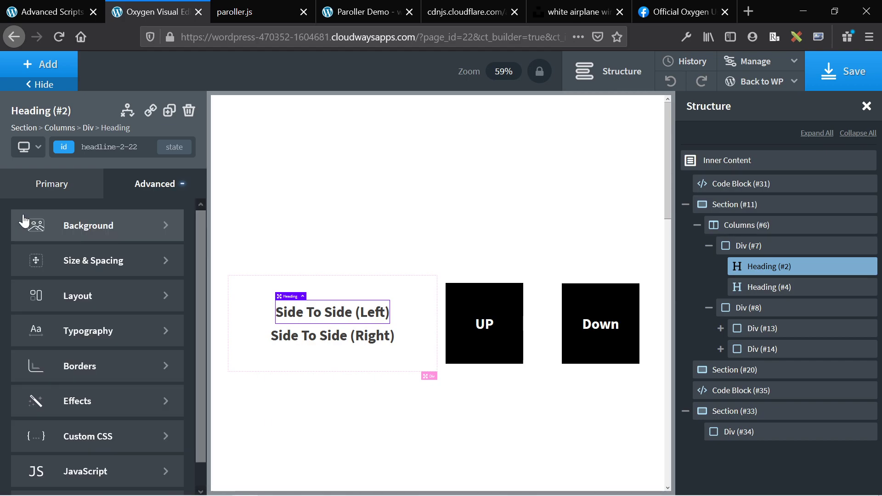
scroll(53, 383, "down", 1)
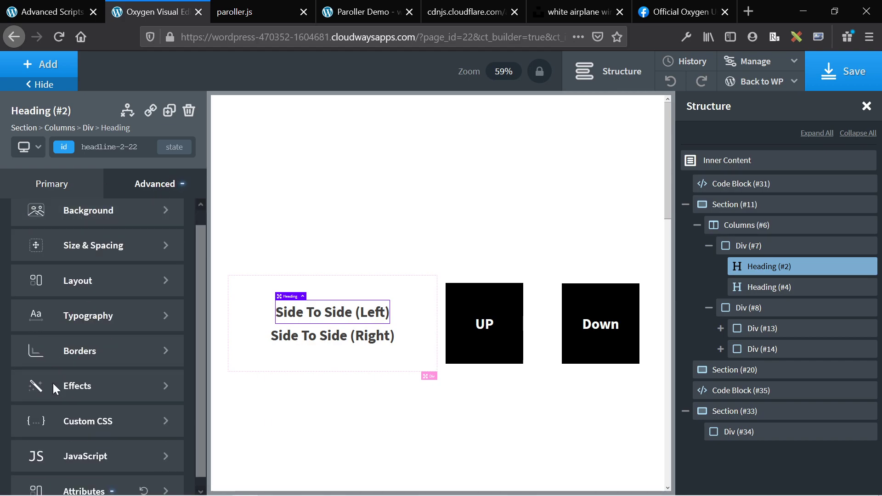
left_click(85, 480)
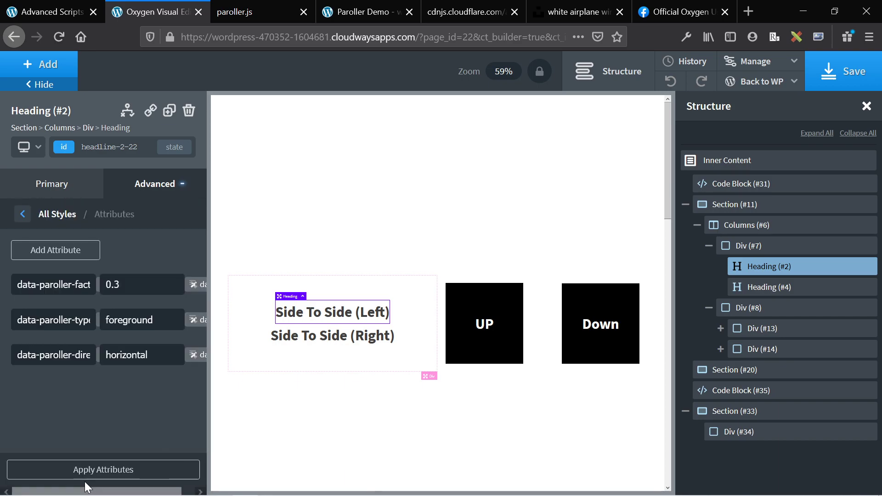
Inspect Heading (#2)'s paroller factor, type and direction attributes, keeping the factor at 0.3
left_click(84, 284)
key("End")
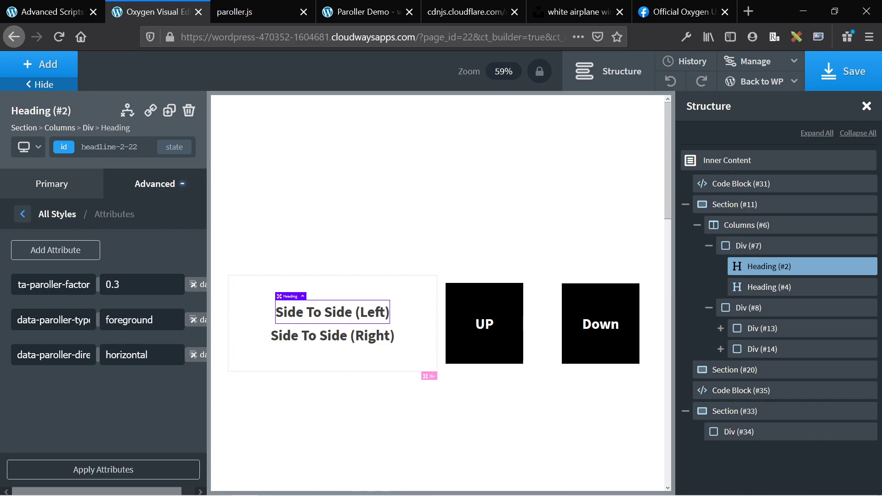
left_click(111, 285)
type("0")
key("BackSpace")
key("Tab")
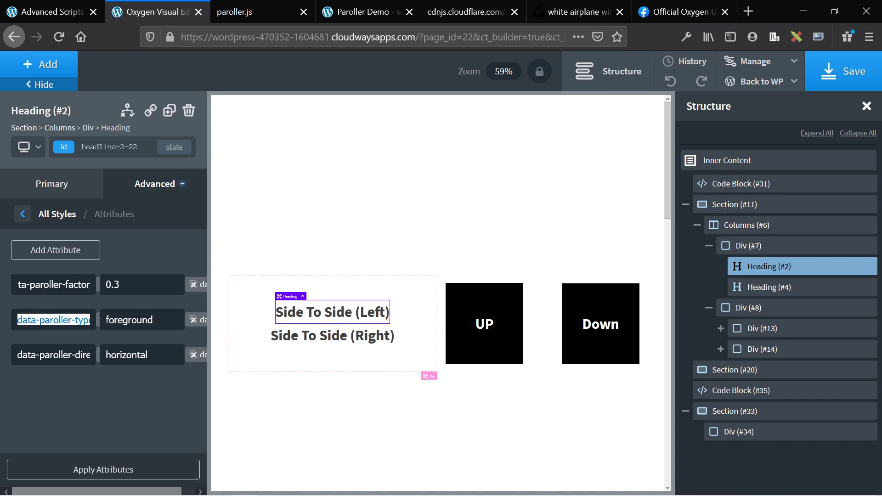
left_click(83, 354)
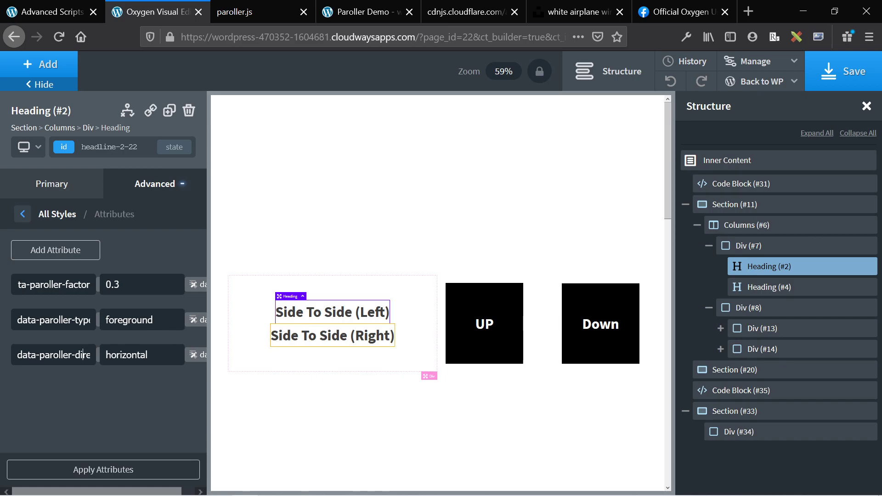
Target the id headline-4-22 of the Side To Side (Right) heading and inspect its paroller factor attribute value
left_click(333, 336)
left_click(69, 148)
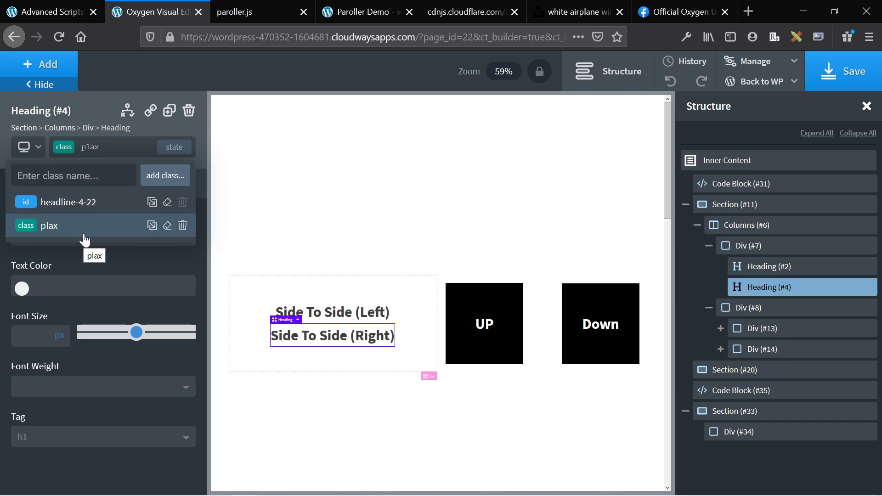
left_click(66, 152)
left_click(66, 148)
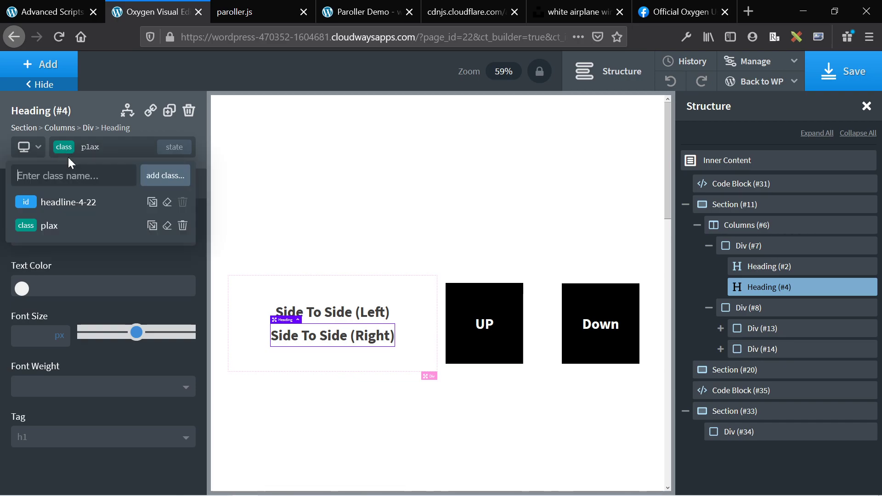
left_click(74, 199)
left_click(126, 193)
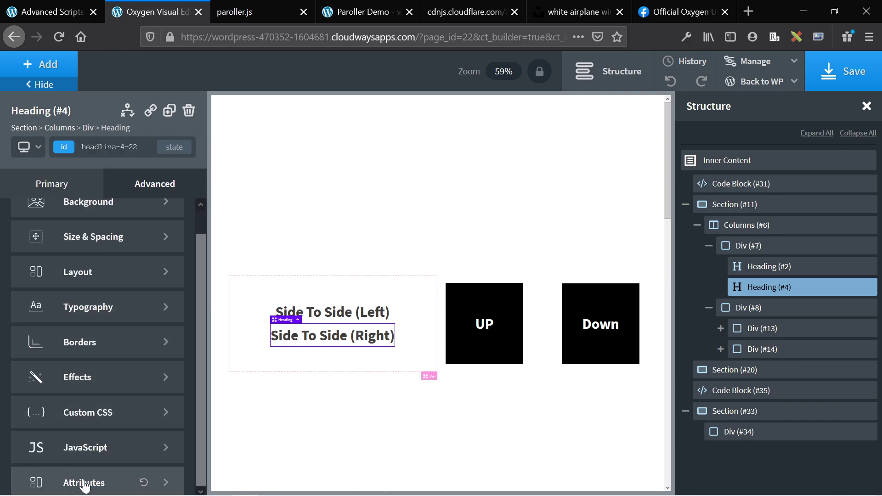
left_click(84, 479)
left_click_drag(123, 284, 117, 285)
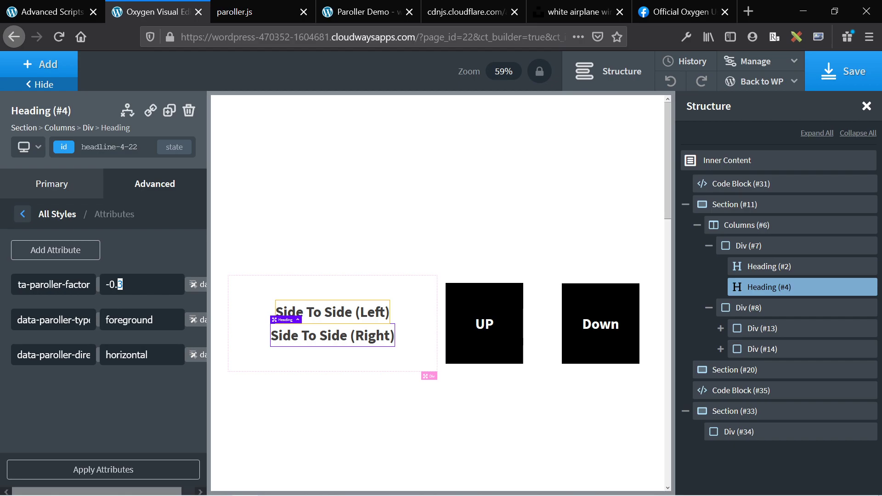
Target the id div_block-13-22 of the UP box and open its custom attributes for inspection
left_click(465, 311)
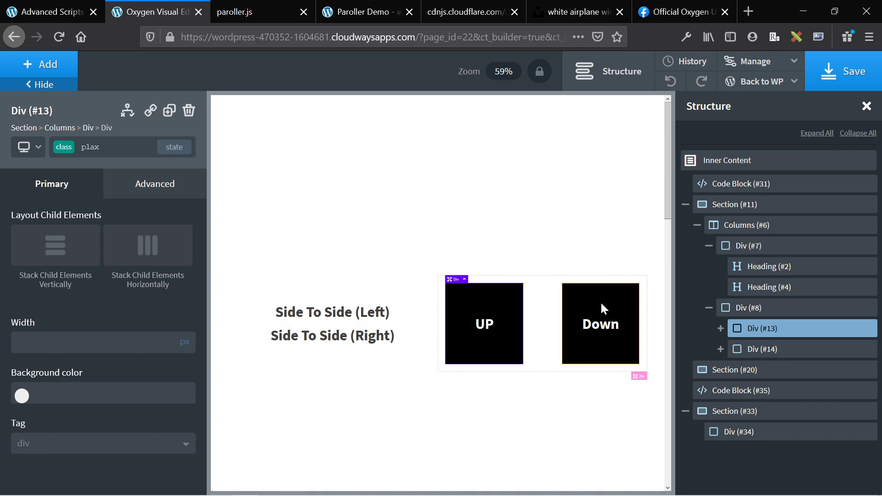
left_click(155, 188)
left_click(59, 149)
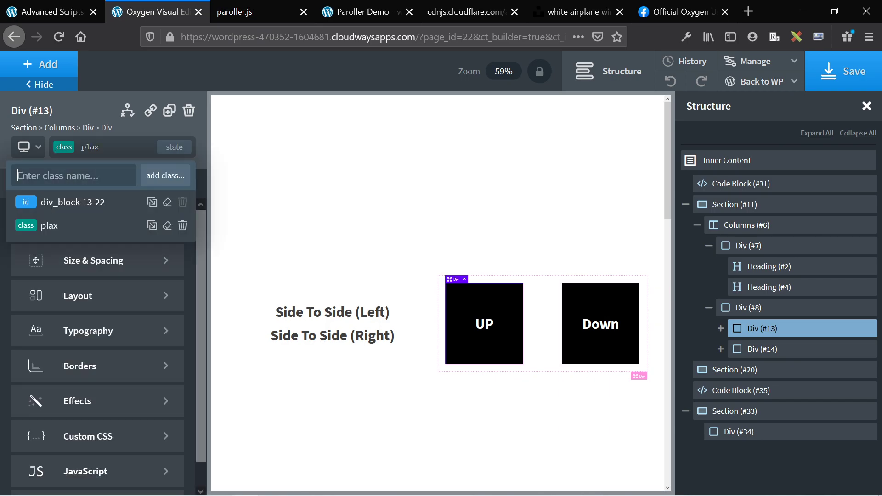
left_click(79, 203)
scroll(93, 331, "down", 1)
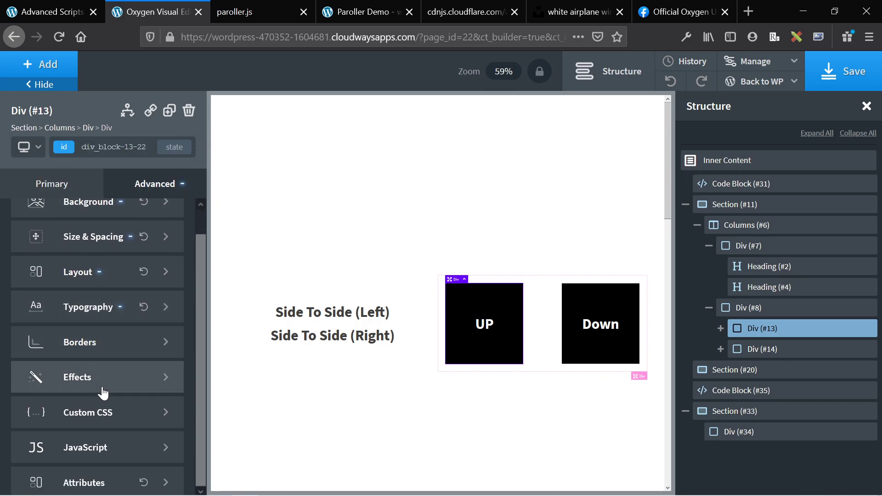
left_click(66, 480)
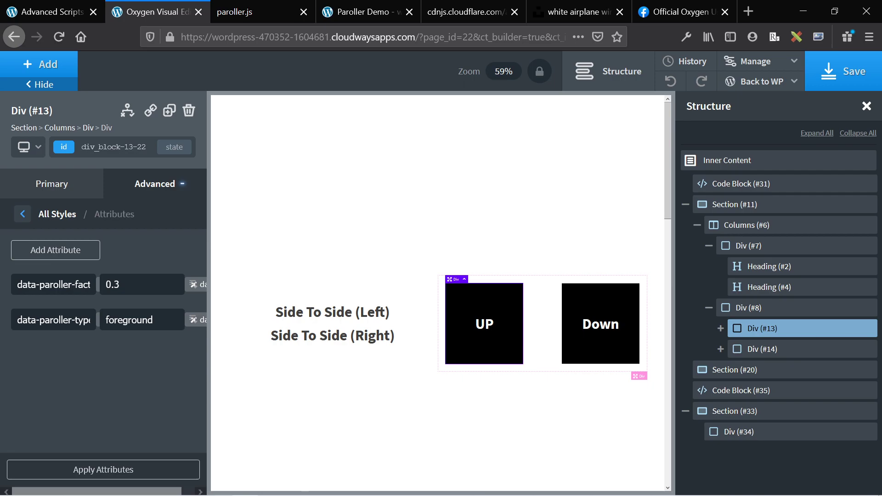
Look up the default value of data-paroller-direction in the paroller.js usage documentation, then return to the Oxygen editor
left_click(277, 6)
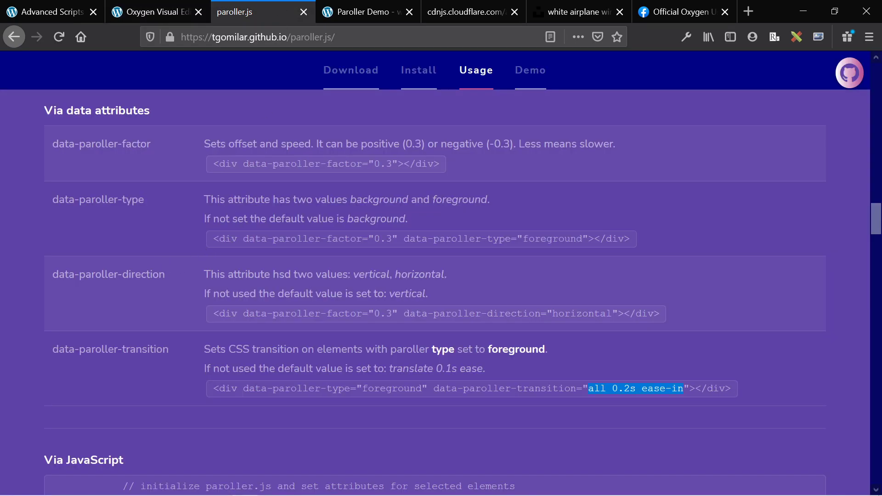
double_click(409, 294)
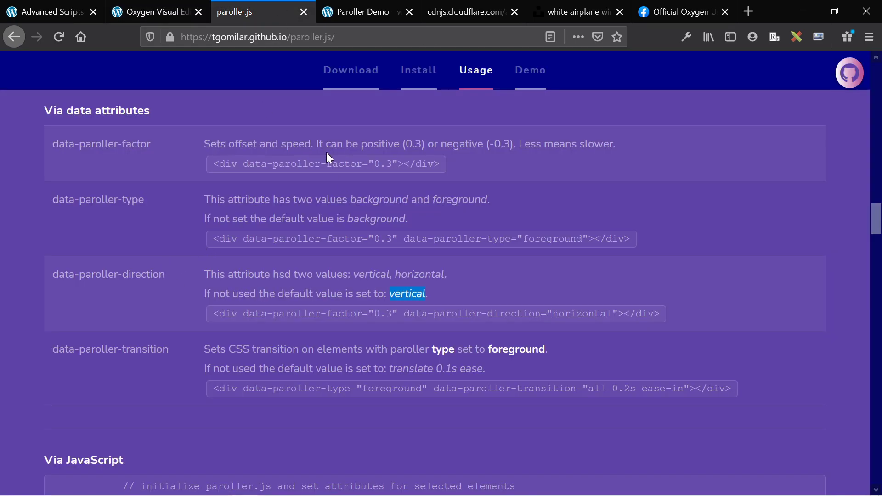
left_click(148, 6)
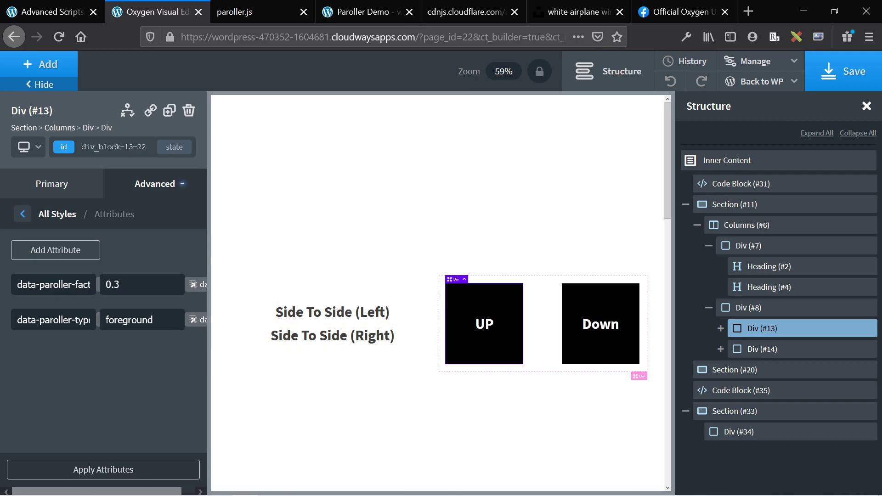
Select the Down box and open its custom attributes to inspect the paroller factor and type
left_click(577, 311)
left_click(156, 186)
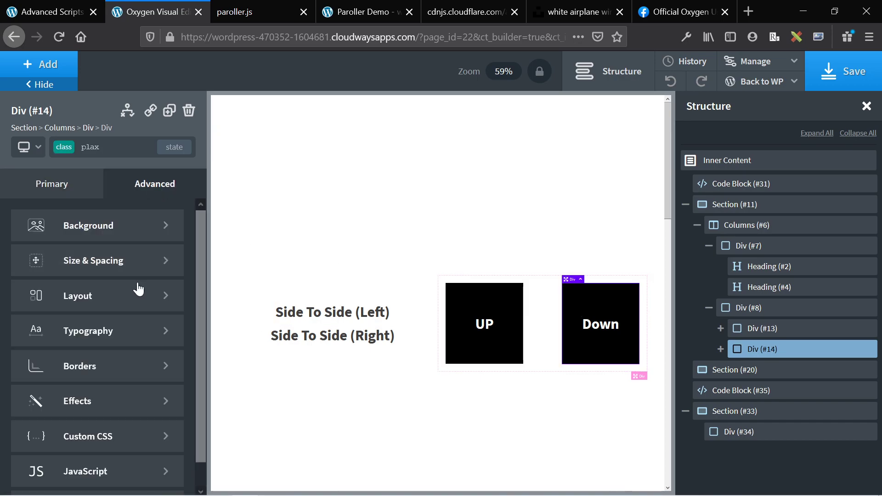
scroll(112, 455, "down", 1)
left_click(88, 481)
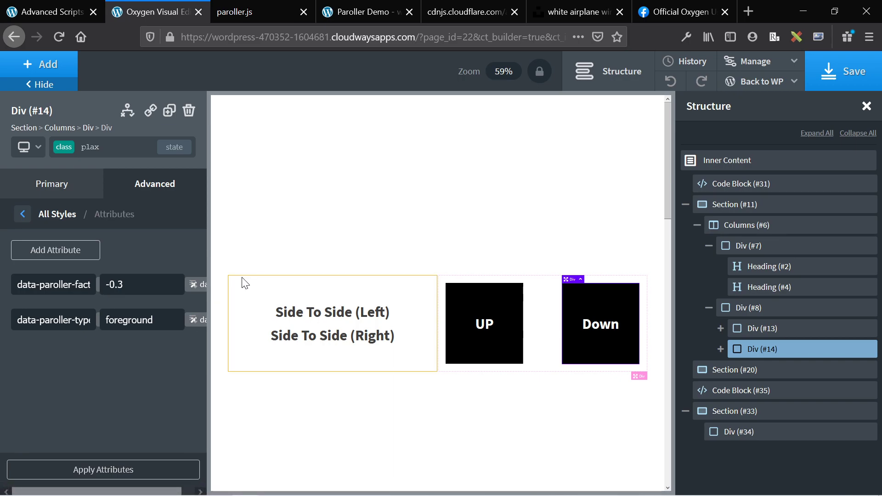
Preview the Paroller Demo page and examine how the headings and the UP and Down boxes move while scrolling
left_click(351, 7)
scroll(398, 249, "down", 3)
scroll(398, 249, "up", 2)
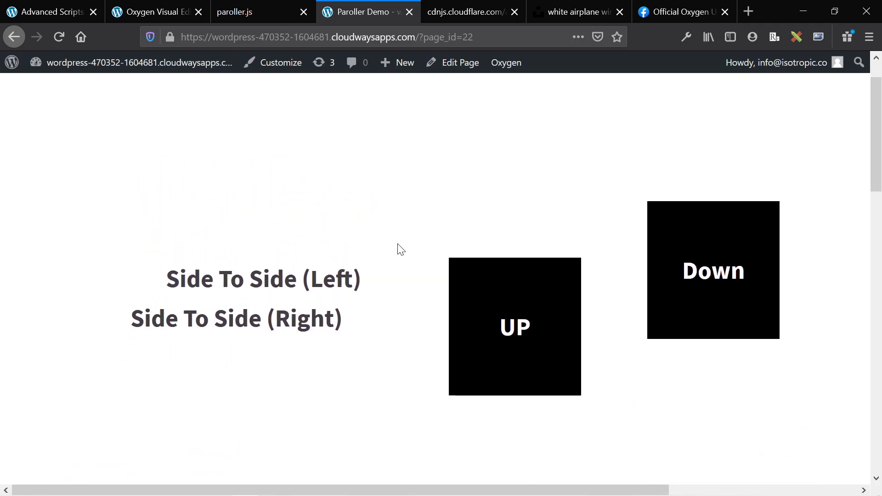
scroll(399, 249, "down", 3)
scroll(701, 193, "up", 1)
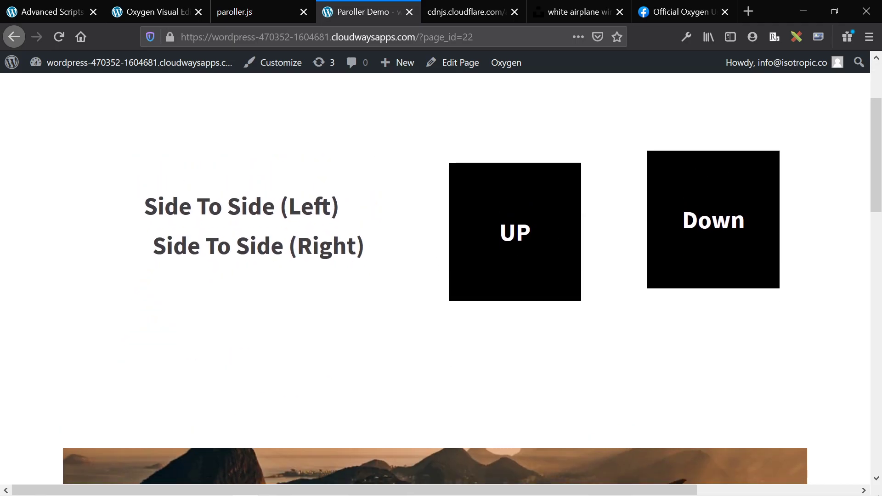
scroll(701, 193, "down", 2)
scroll(701, 195, "down", 2)
scroll(701, 193, "up", 4)
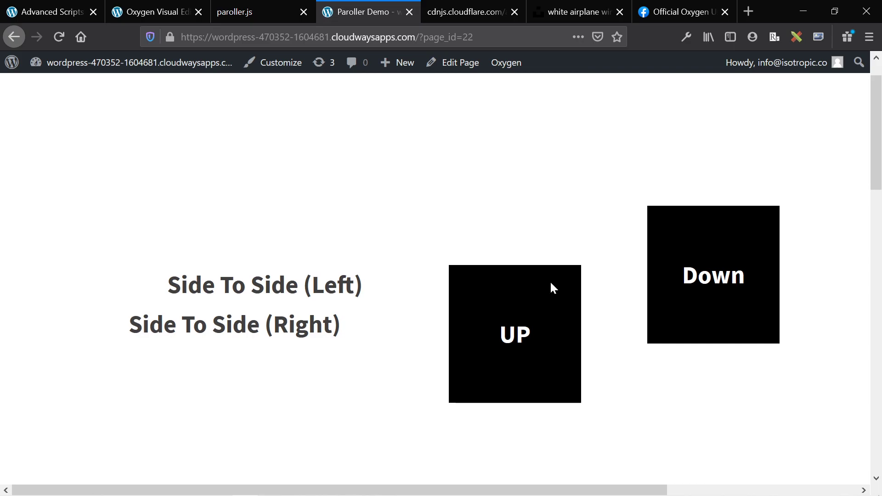
scroll(280, 325, "down", 3)
scroll(279, 325, "up", 4)
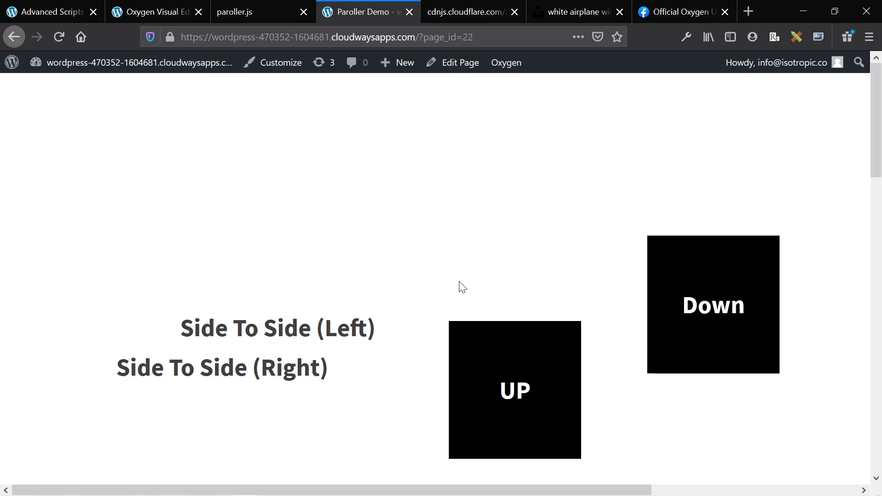
Return to the Oxygen editor, select the airplane image section and target its id section-20-22
left_click(236, 5)
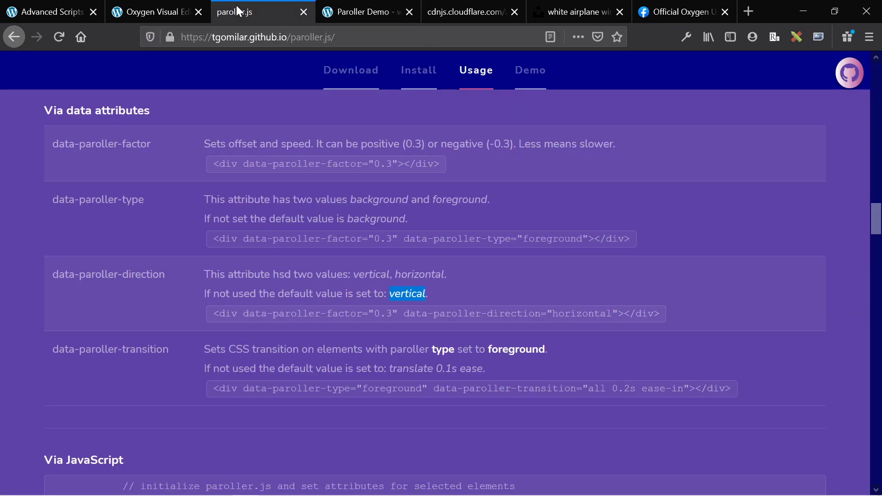
left_click(177, 6)
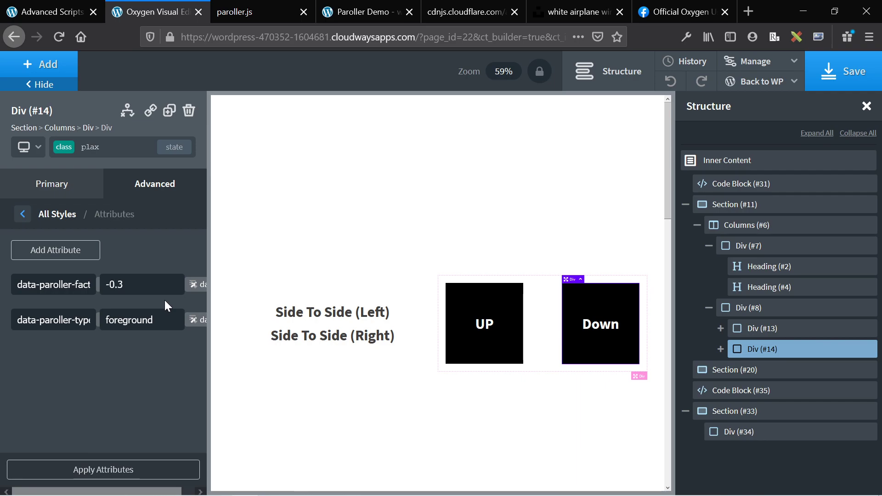
scroll(288, 290, "down", 5)
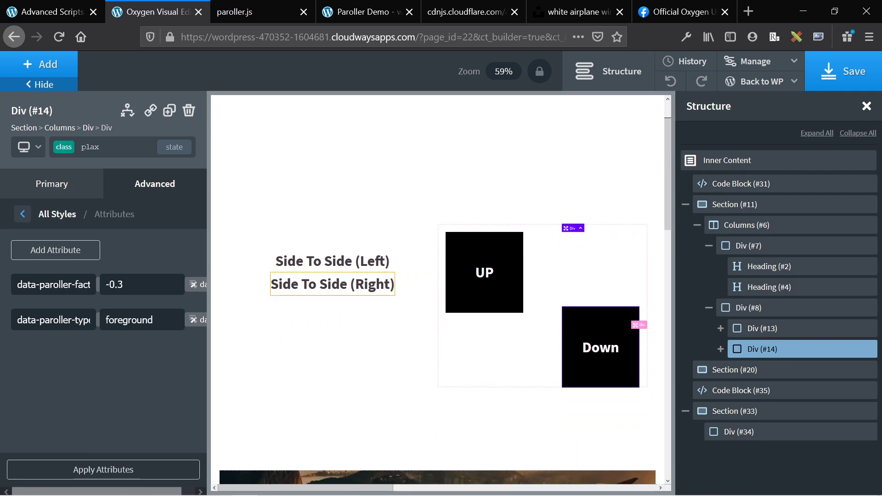
scroll(286, 285, "down", 3)
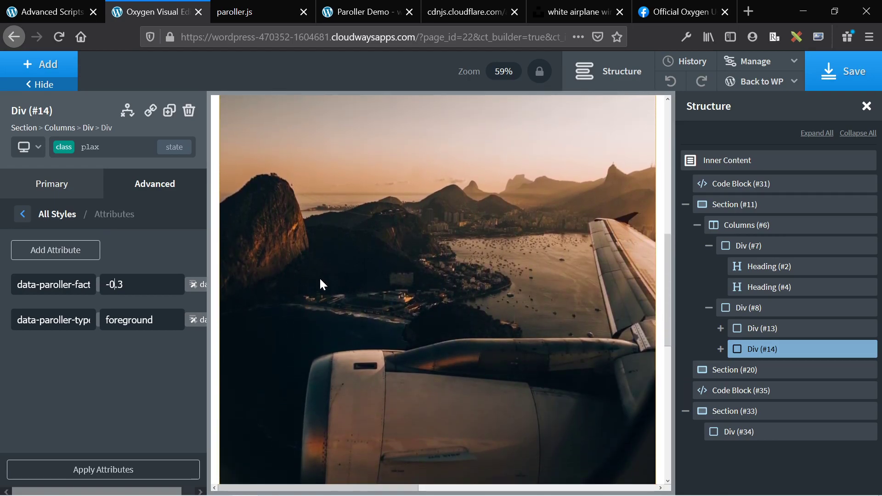
left_click(320, 284)
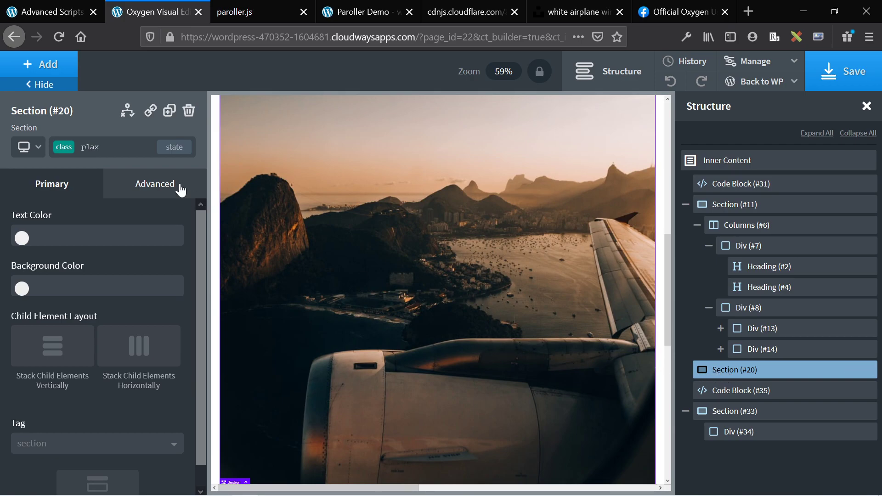
left_click(64, 147)
left_click(64, 147)
left_click(64, 147)
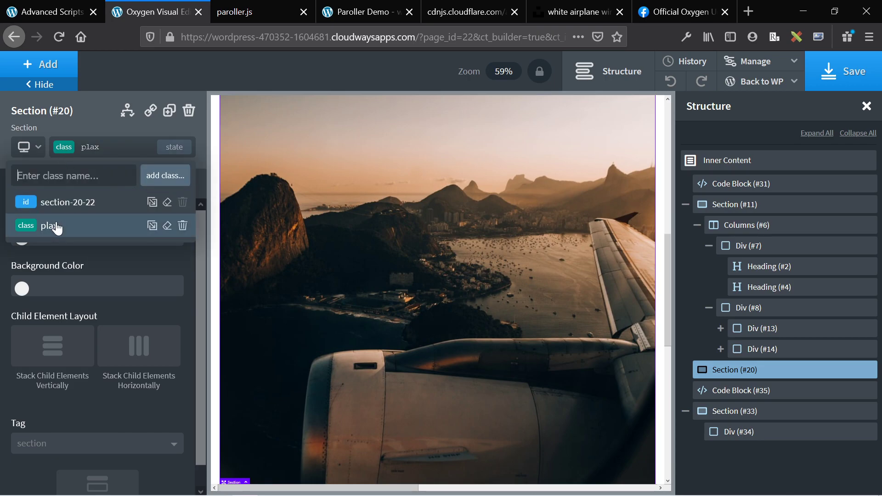
left_click(58, 204)
Inspect the size and spacing settings of Section (#20), including its height
left_click(130, 183)
scroll(118, 277, "down", 1)
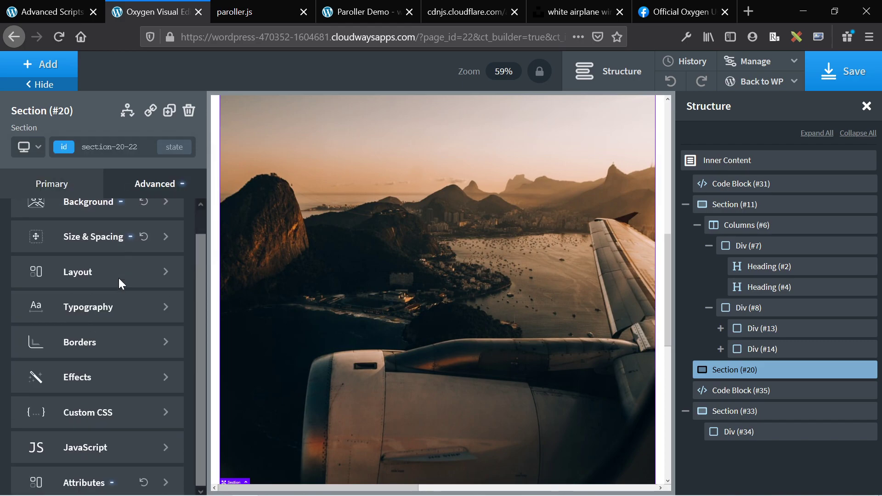
left_click(79, 232)
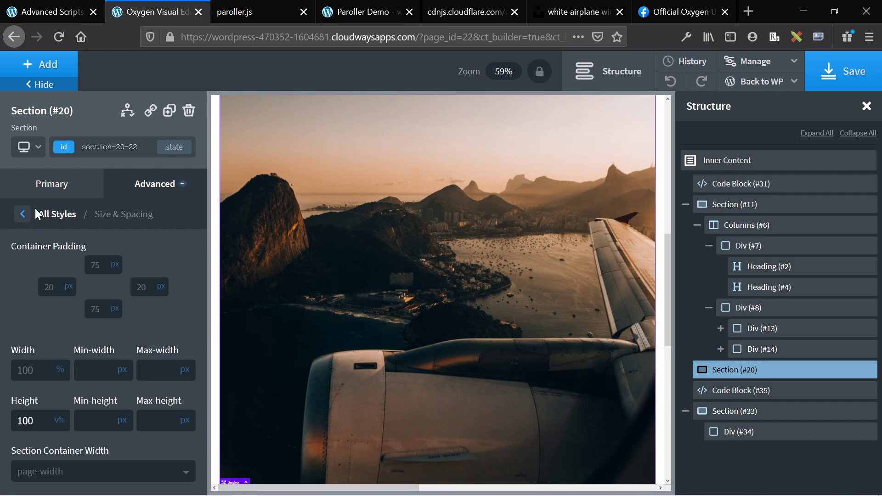
left_click(22, 214)
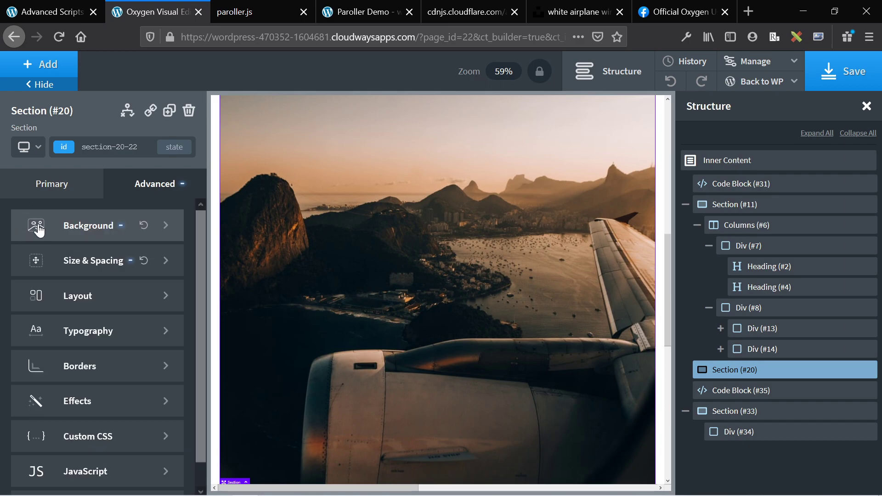
Inspect the background settings of Section (#20), reading through its background image URL
left_click(63, 229)
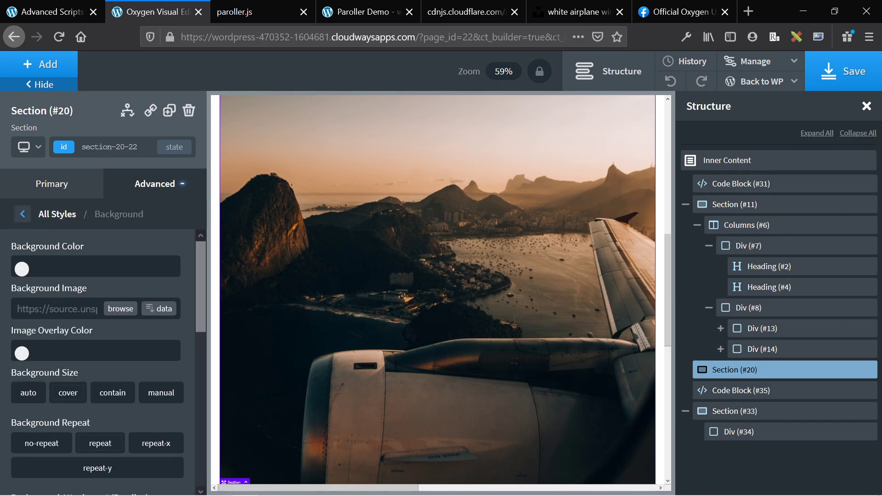
key("Right")
key("Right")
key("Right")
key("Right")
key("Right")
key("Right")
key("Right")
key("Right")
key("Right")
key("Right")
key("Right")
key("Right")
key("Right")
key("Right")
left_click(24, 214)
Open the custom attributes of Section (#20) and inspect the data-paroller-type value
scroll(131, 374, "down", 2)
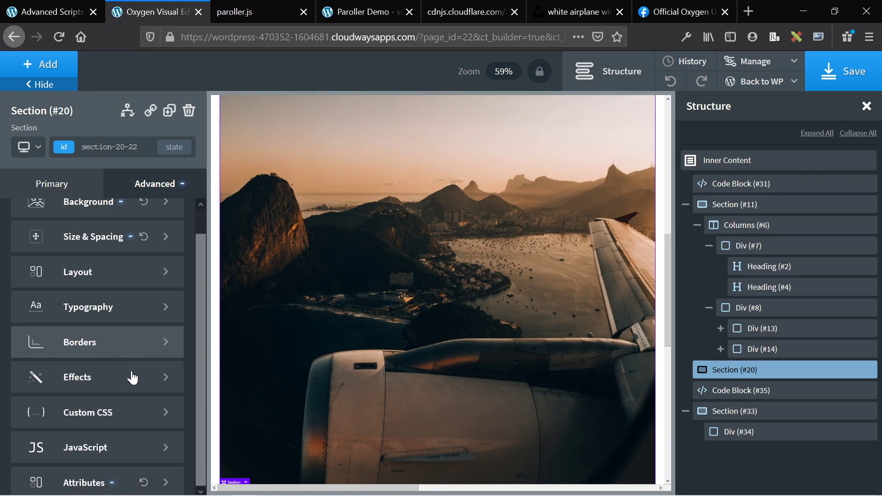
left_click(95, 483)
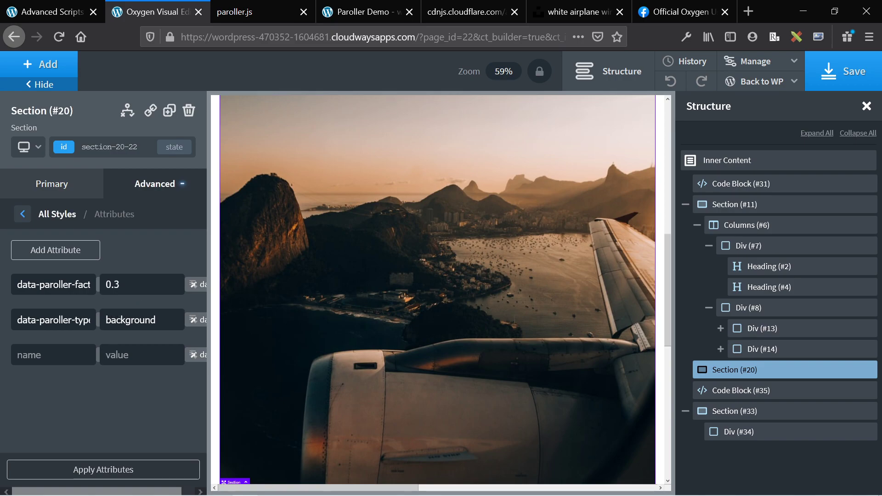
double_click(130, 320)
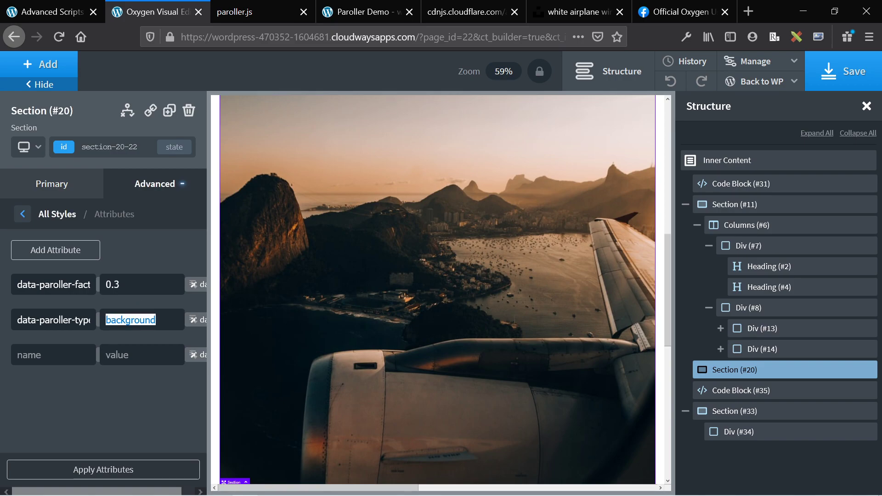
Check the default value of data-paroller-type in the paroller.js documentation, then return to the Oxygen editor
left_click(260, 14)
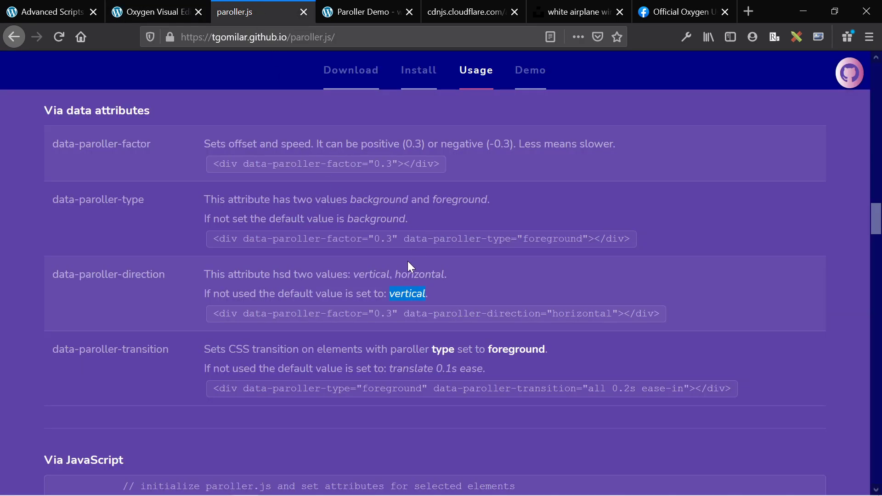
double_click(376, 219)
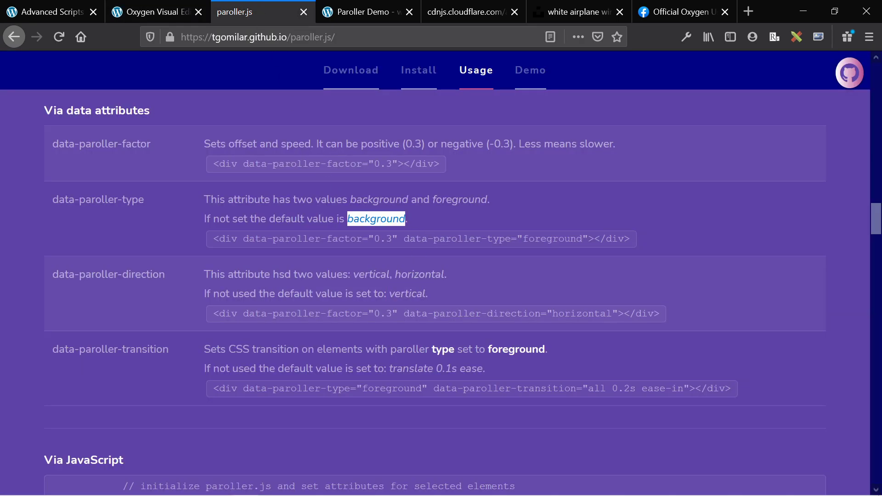
left_click(179, 7)
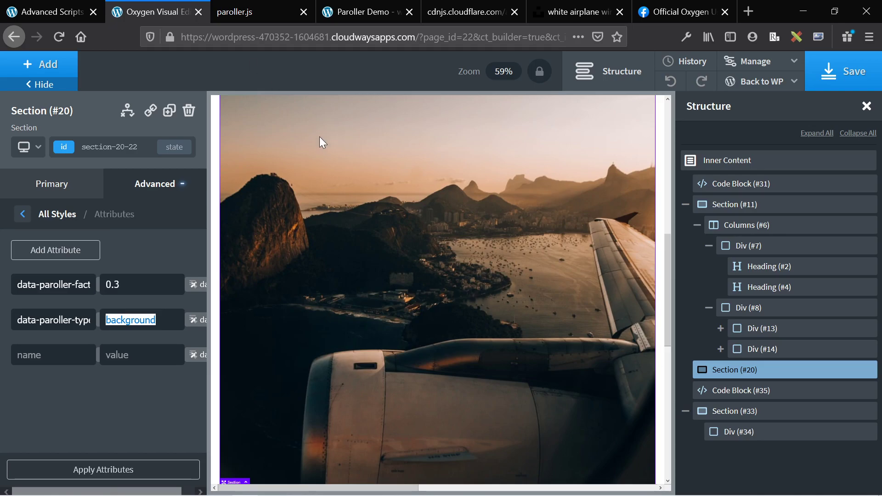
Review the airplane section in the canvas and inspect its data-paroller-factor attribute name and value
scroll(319, 136, "up", 3)
scroll(320, 139, "down", 3)
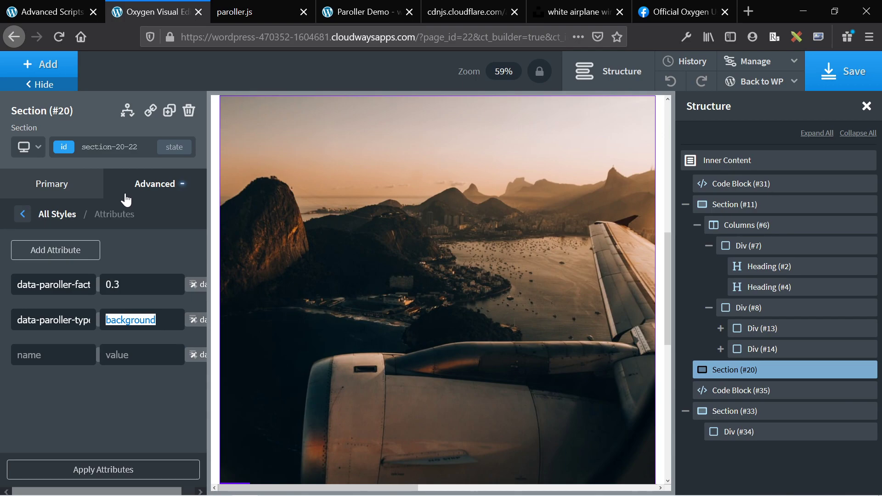
left_click(64, 147)
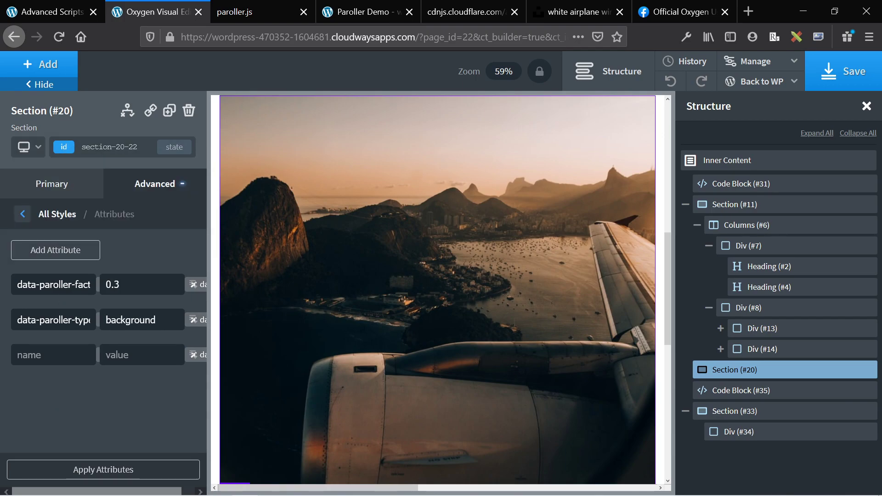
triple_click(53, 285)
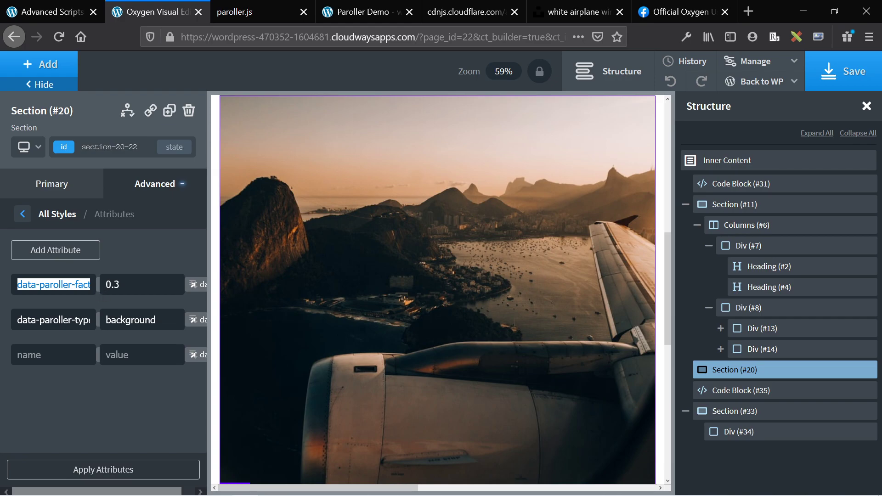
double_click(117, 285)
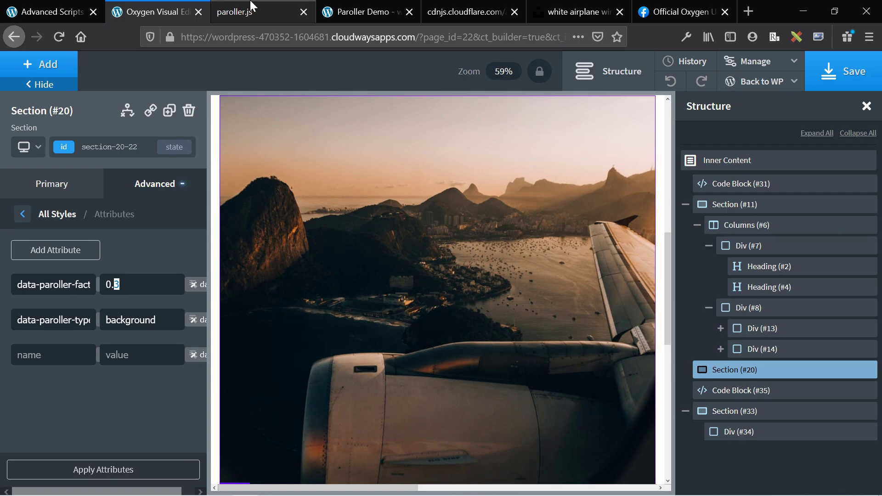
Switch to the Paroller Demo page and examine the background parallax on the airplane image section
left_click(360, 10)
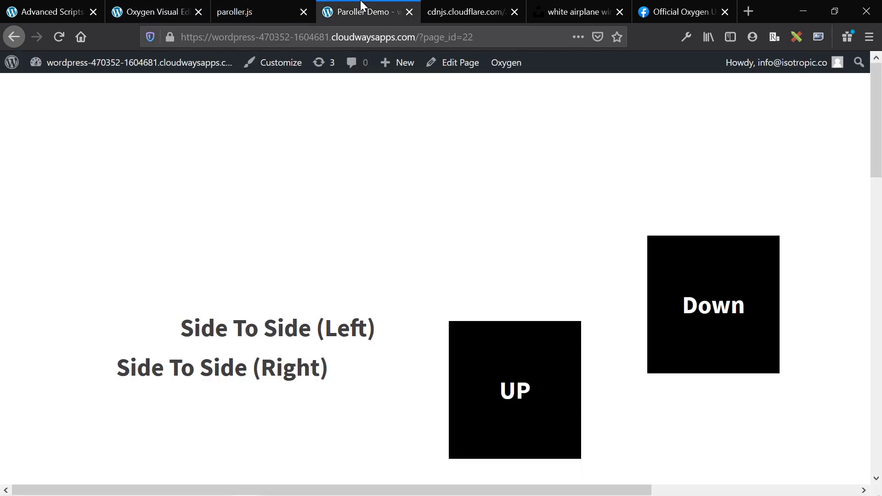
scroll(407, 272, "down", 10)
scroll(406, 268, "up", 3)
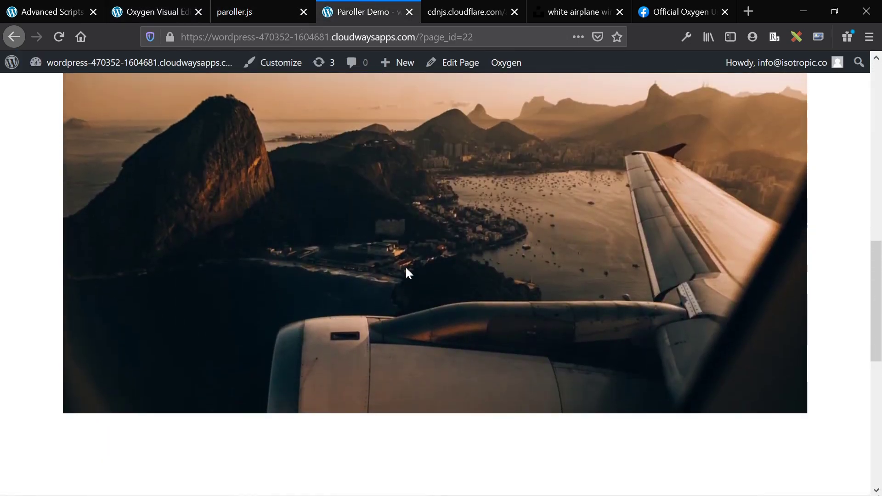
Compare the airplane background's movement with the surrounding page while scrolling past the section in both directions
scroll(405, 266, "down", 2)
scroll(404, 266, "up", 2)
scroll(406, 269, "up", 3)
scroll(406, 269, "down", 5)
scroll(406, 269, "up", 1)
scroll(406, 269, "up", 3)
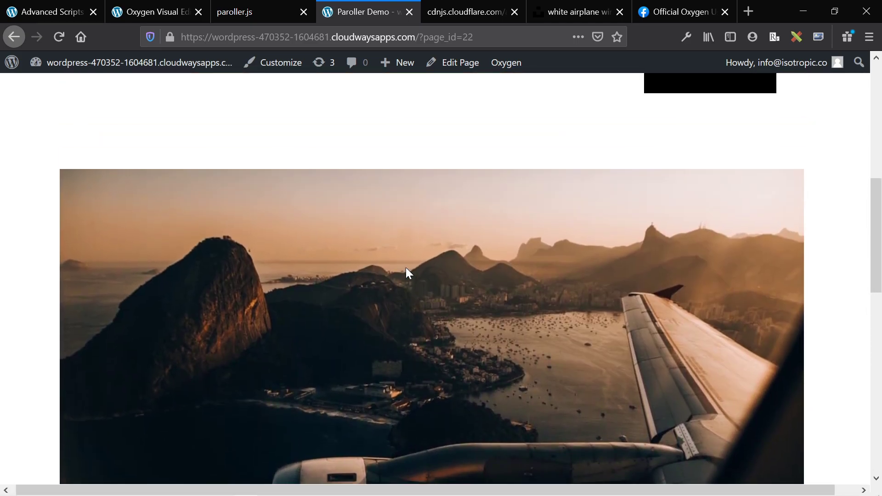
scroll(406, 269, "down", 4)
scroll(406, 269, "up", 2)
scroll(406, 269, "up", 1)
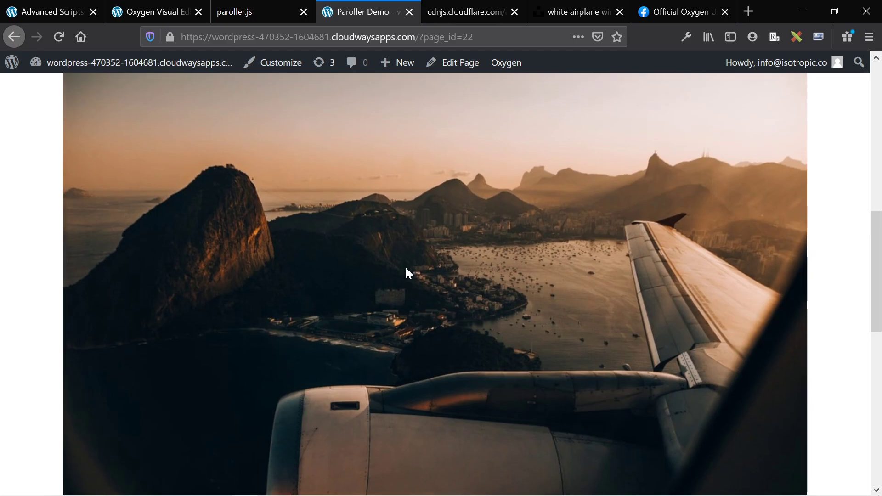
Return to the Oxygen editor and review how the airplane section's background moves in the canvas
left_click(167, 9)
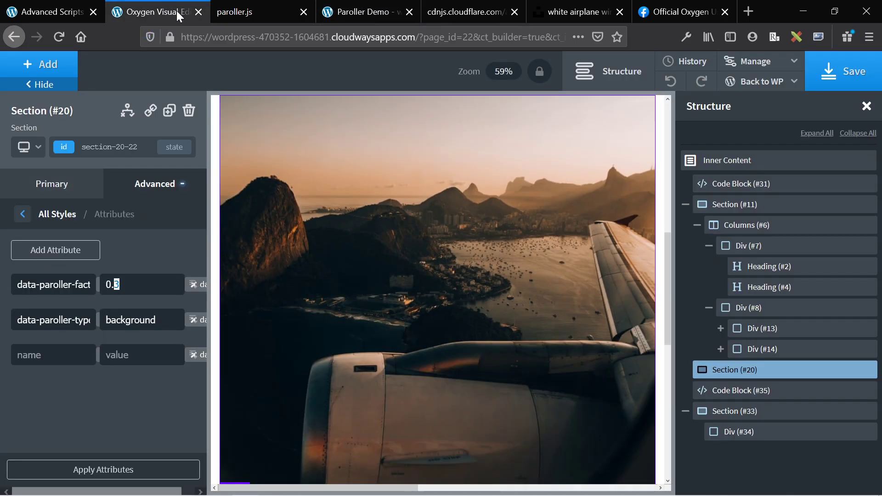
scroll(359, 268, "down", 2)
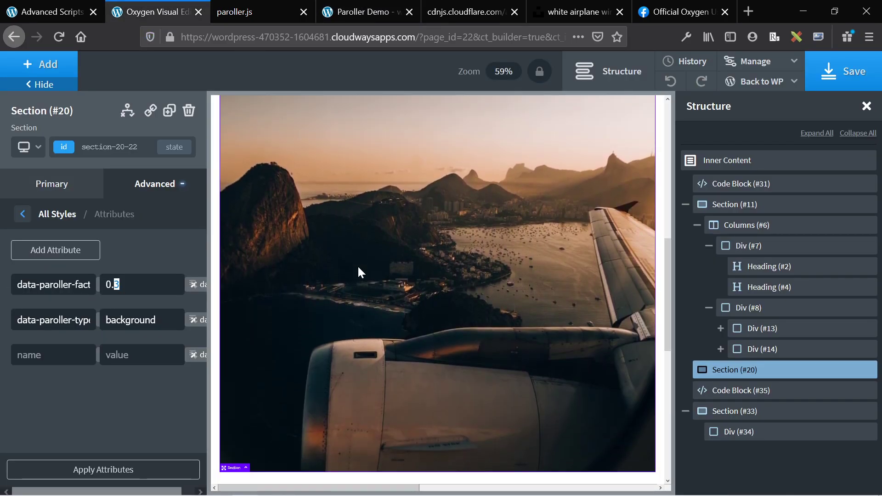
scroll(357, 266, "up", 3)
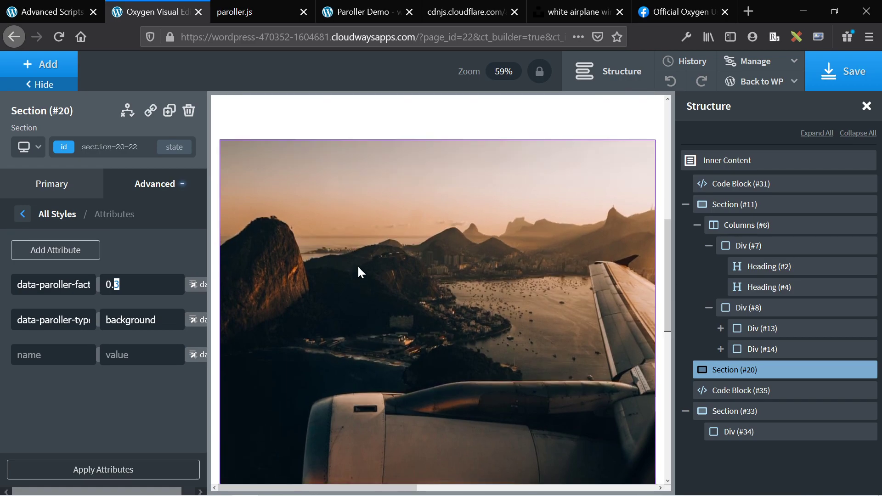
scroll(357, 266, "down", 3)
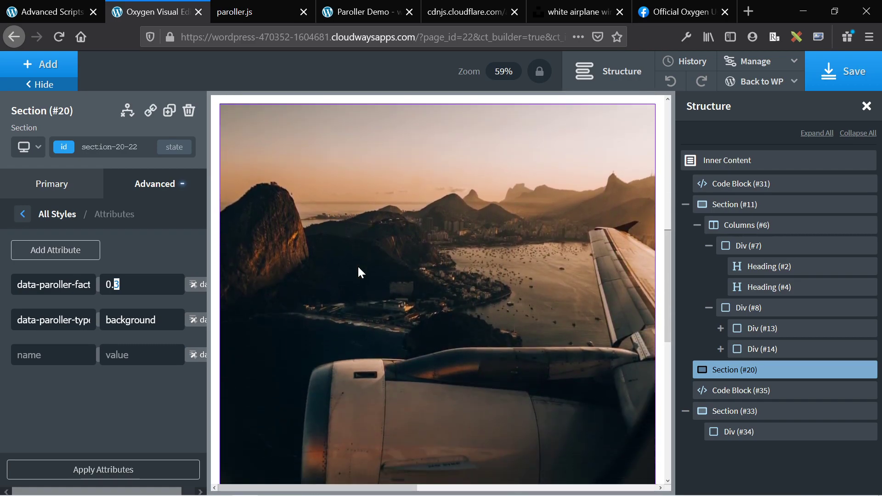
scroll(359, 268, "up", 1)
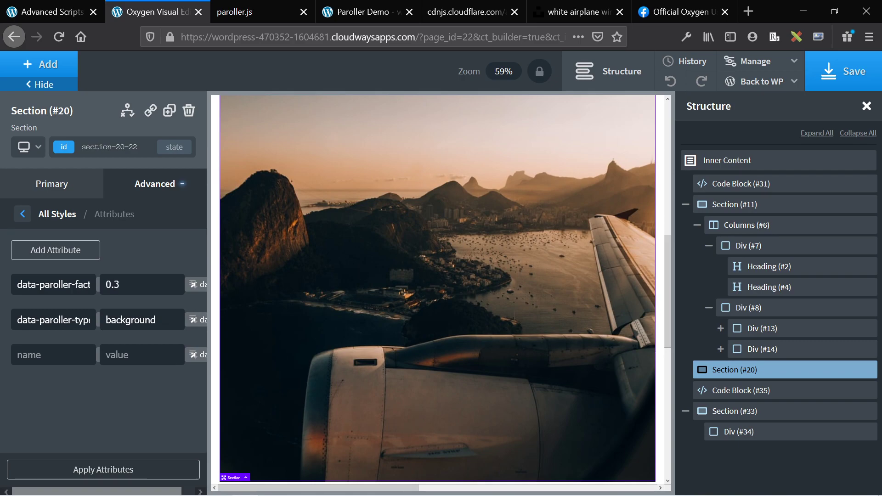
Add a Heading element inside Section (#20) and select the section itself
left_click(50, 68)
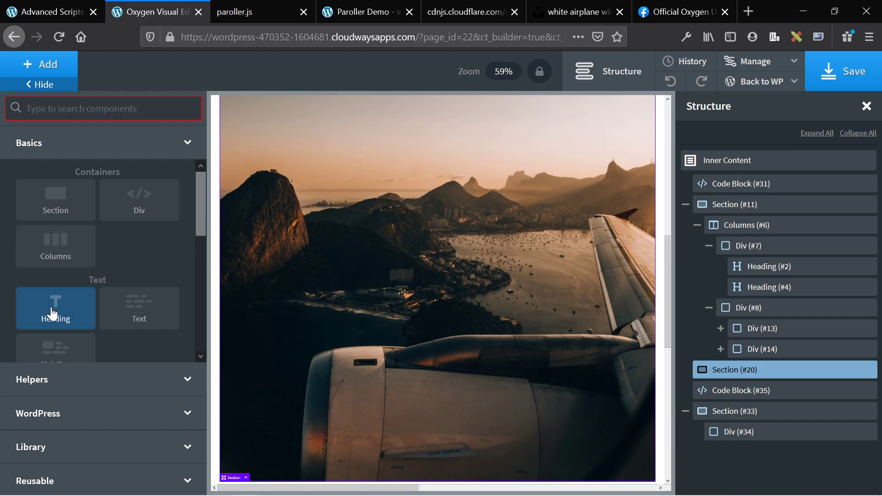
left_click(56, 312)
left_click(400, 335)
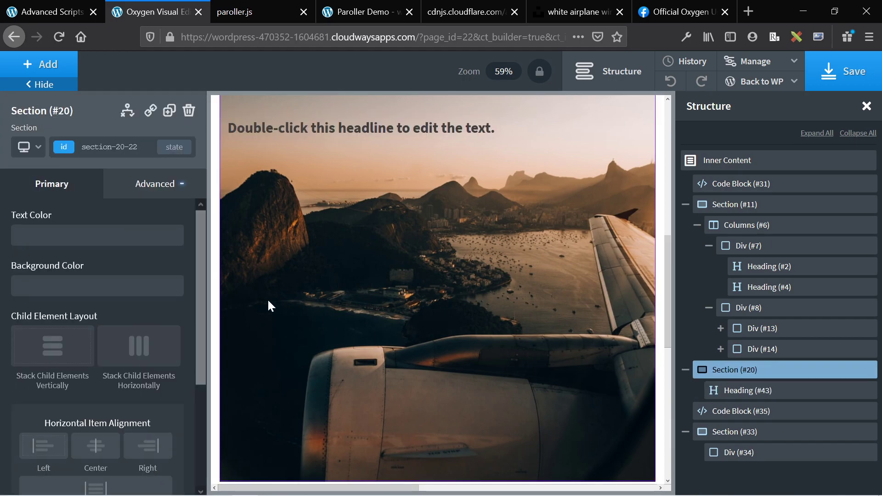
Stack the child elements of Section (#20) horizontally, aligned Middle vertically and Center horizontally
left_click(64, 367)
left_click(125, 357)
scroll(125, 358, "down", 1)
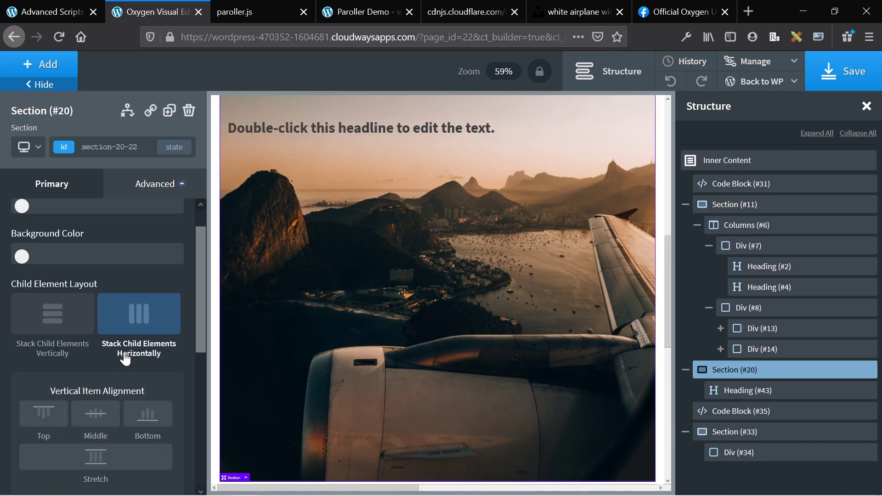
left_click(102, 409)
scroll(102, 409, "down", 1)
left_click(122, 464)
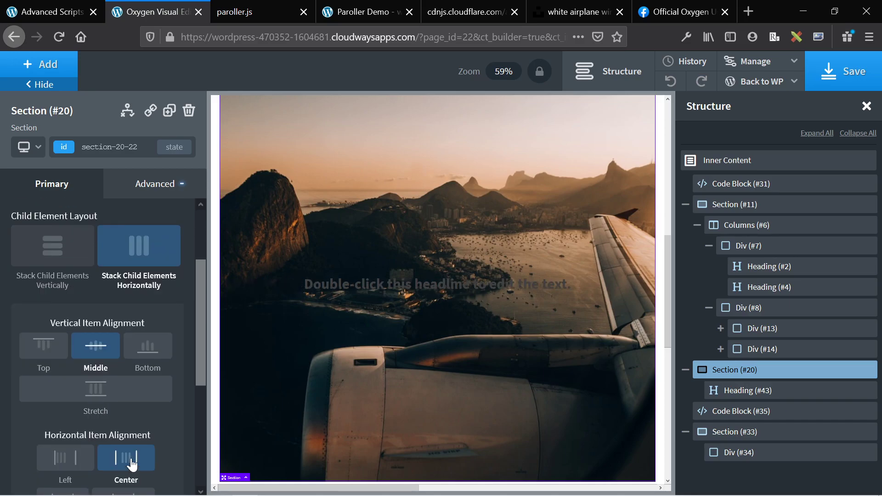
Set the text color of the airplane section's heading to #fff and save the page
left_click(438, 284)
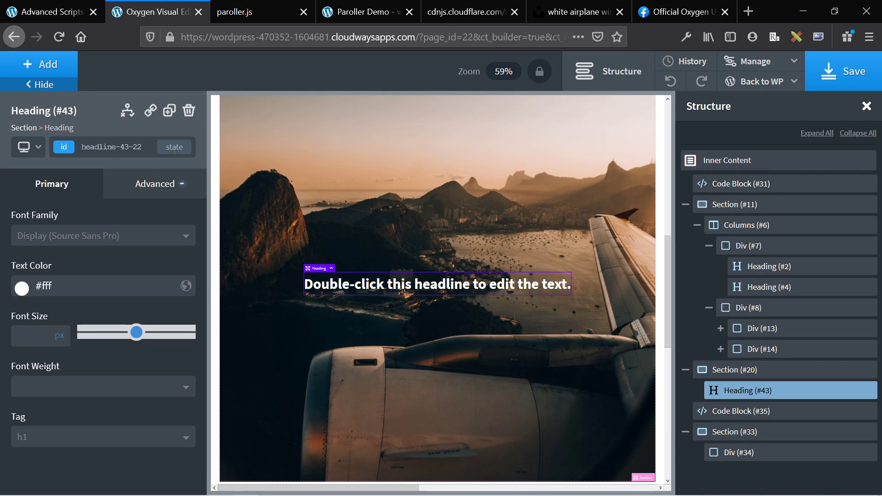
left_click(851, 75)
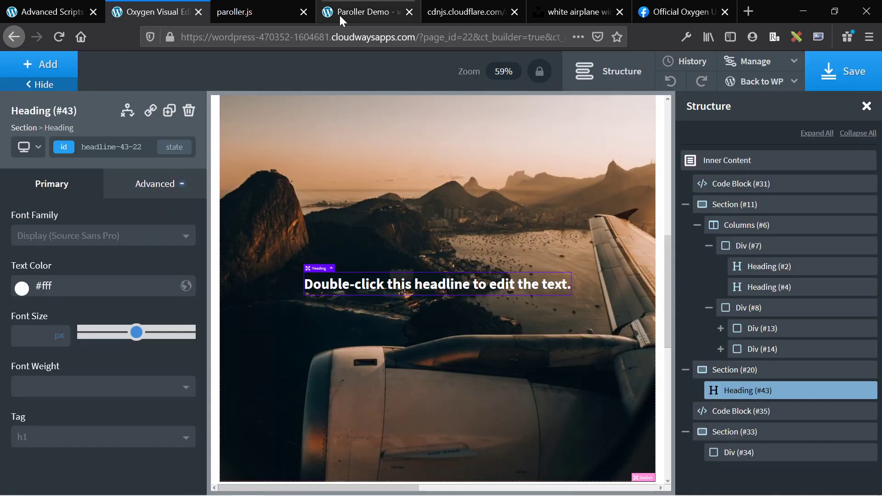
Reload the Paroller Demo page and examine how the airplane background moves behind the new heading
left_click(356, 6)
key("F5")
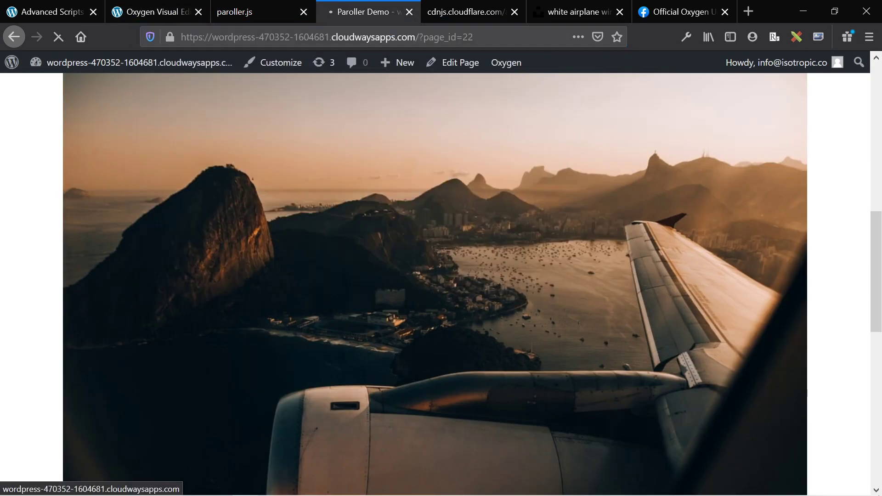
scroll(400, 184, "down", 4)
scroll(399, 181, "down", 6)
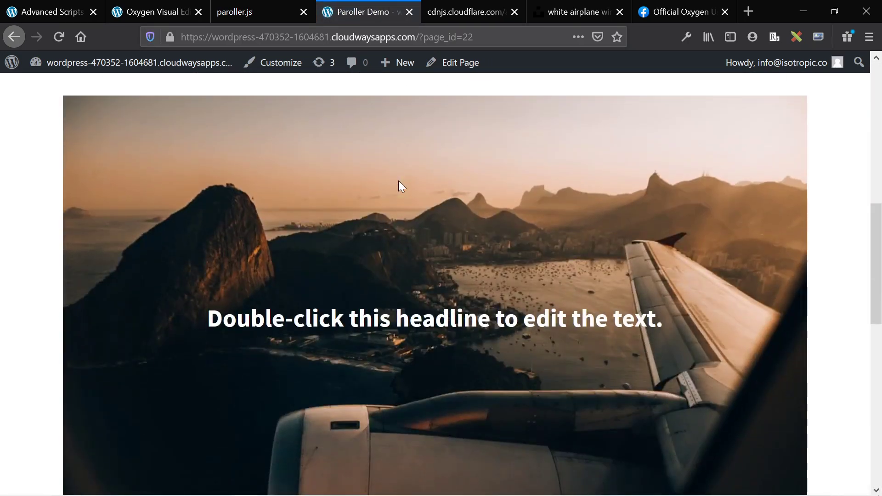
scroll(398, 182, "up", 4)
scroll(399, 181, "down", 4)
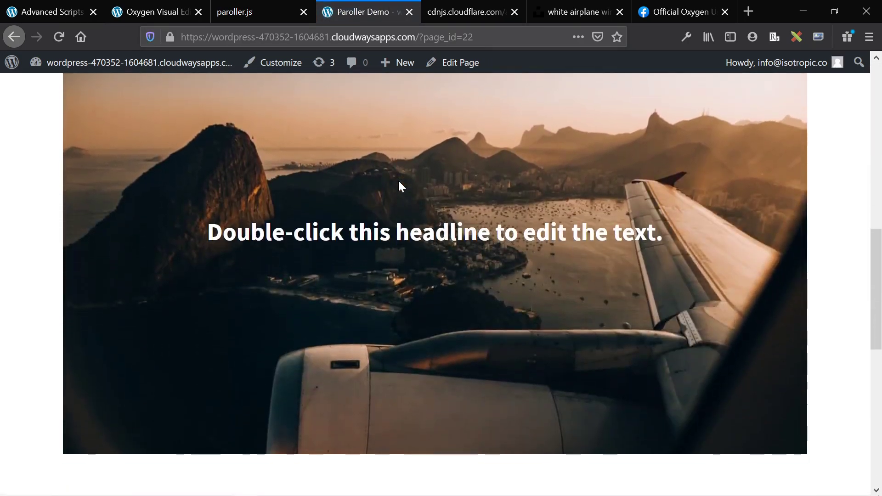
scroll(398, 181, "up", 2)
scroll(398, 181, "down", 4)
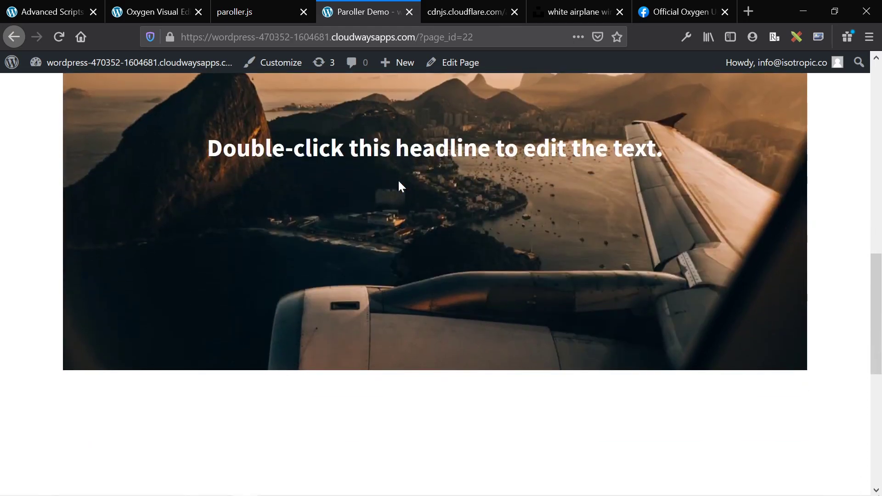
scroll(399, 182, "up", 8)
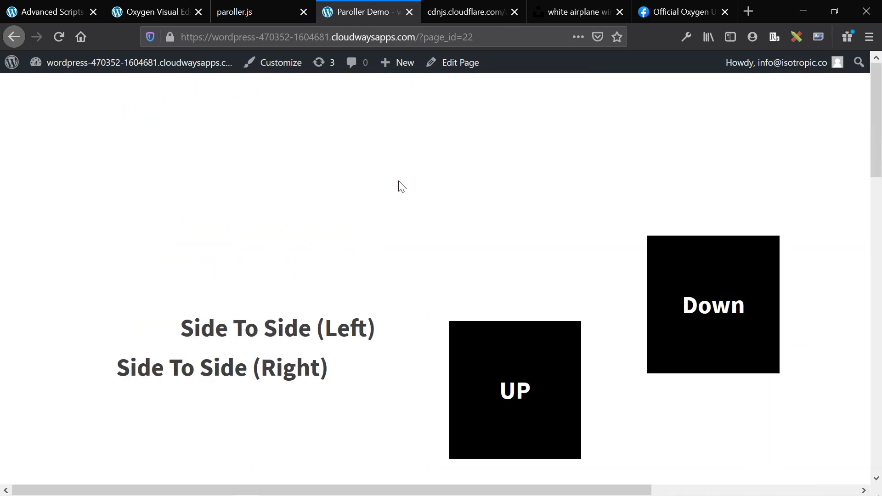
Review the JavaScript usage in the paroller.js documentation, then check the minified CDN script against its JS Paroller entry in Advanced Scripts
left_click(278, 6)
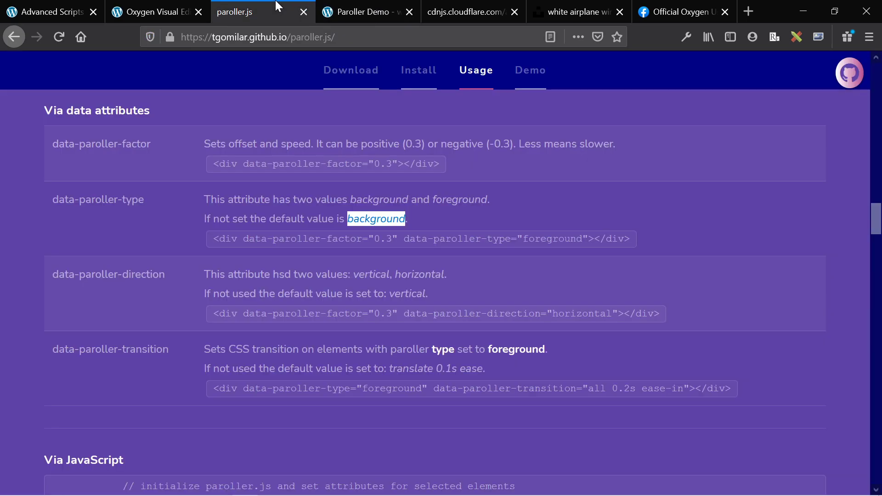
scroll(272, 249, "down", 6)
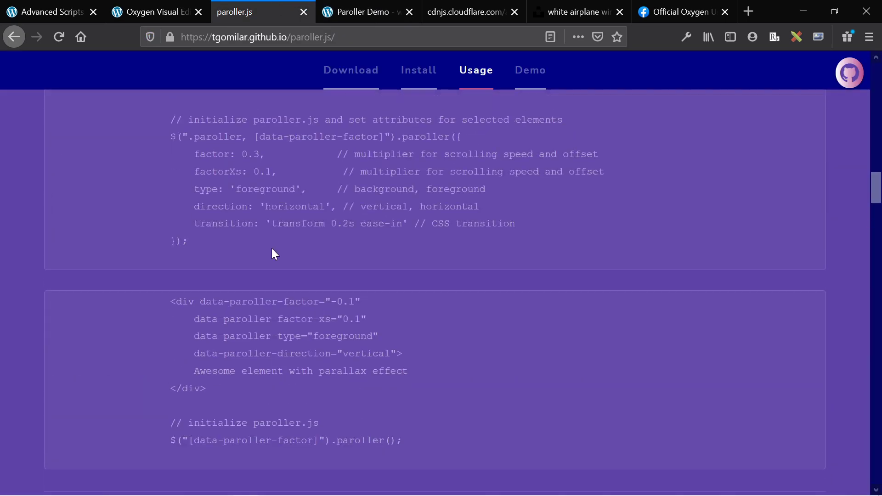
left_click(439, 10)
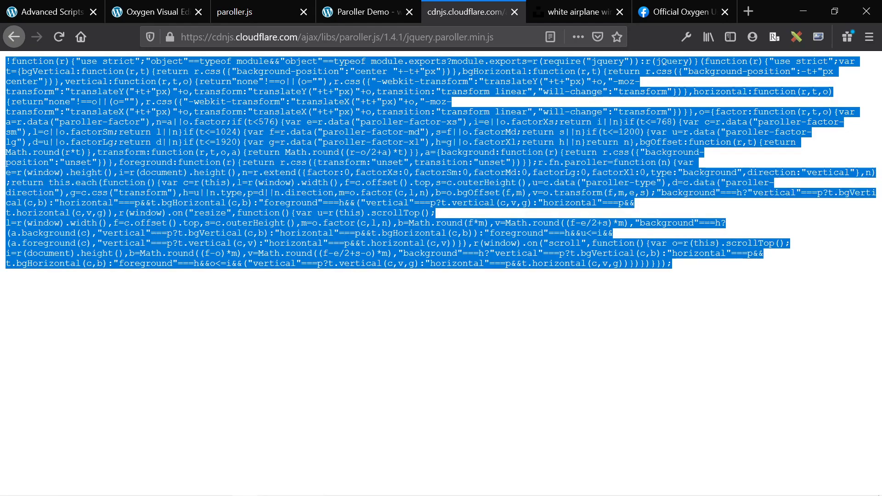
left_click(33, 10)
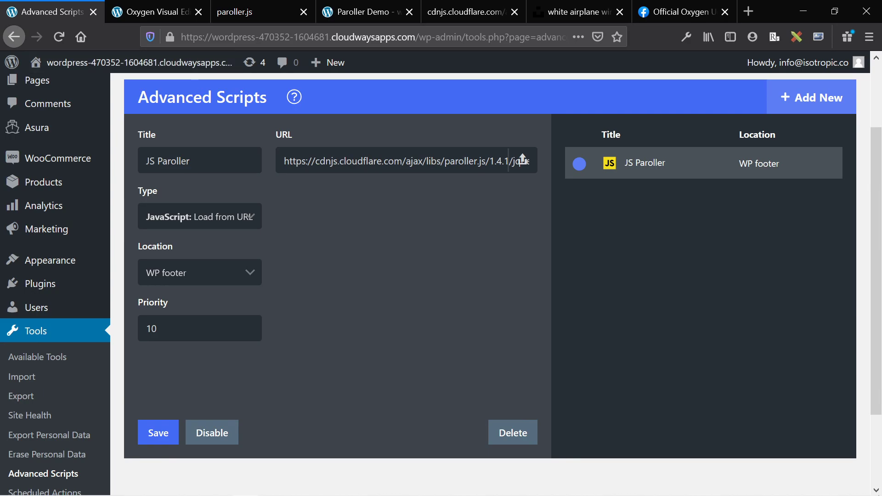
left_click(437, 10)
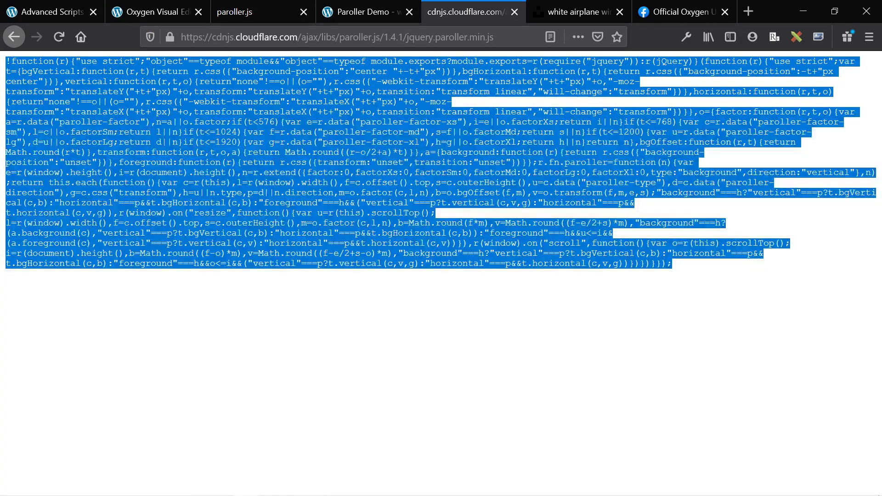
Copy the jquery.paroller.min.js script tag from its cdnjs library page and paste it into the PHP & HTML code of Code Block (#31)
left_click(14, 37)
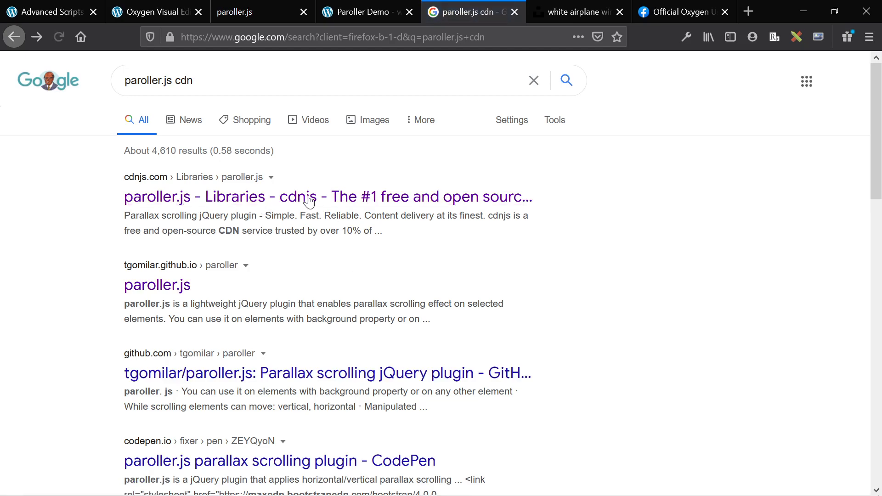
left_click(271, 198)
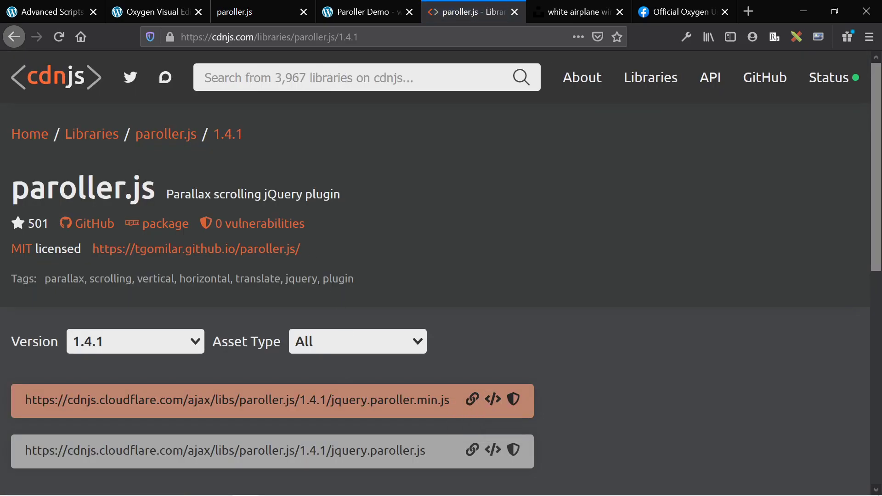
left_click(186, 15)
left_click(740, 183)
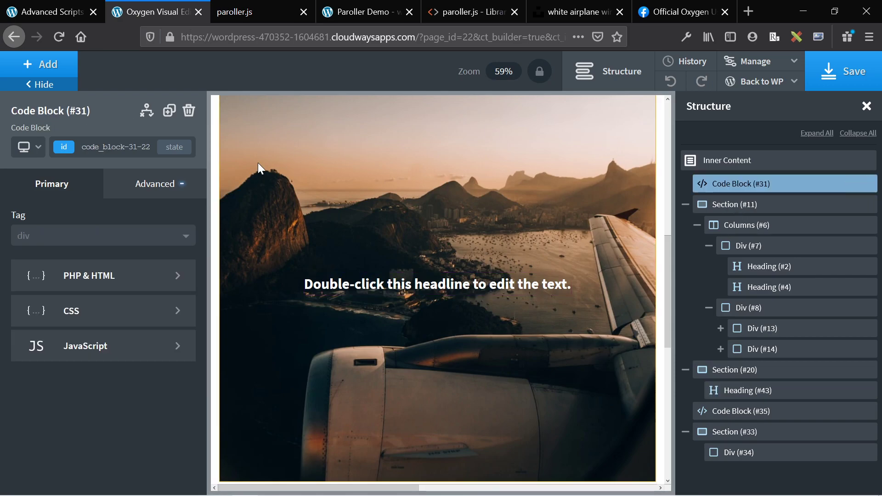
left_click(97, 276)
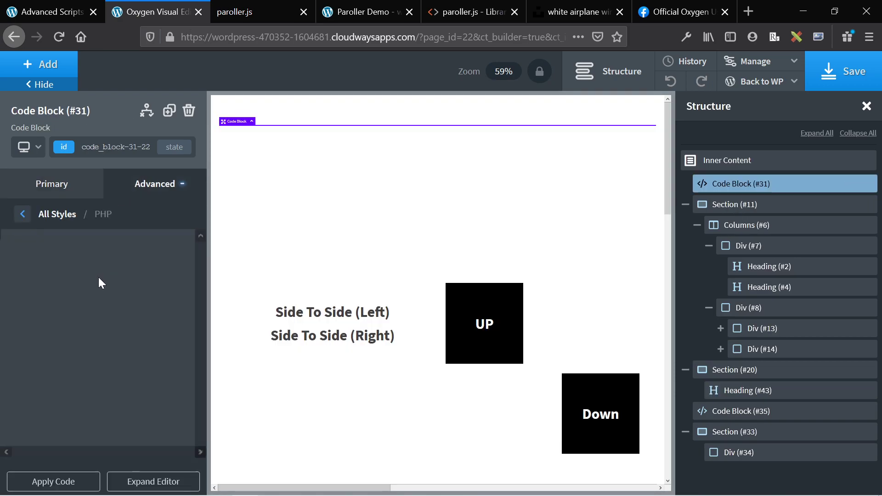
left_click(103, 280)
key("ctrl+v")
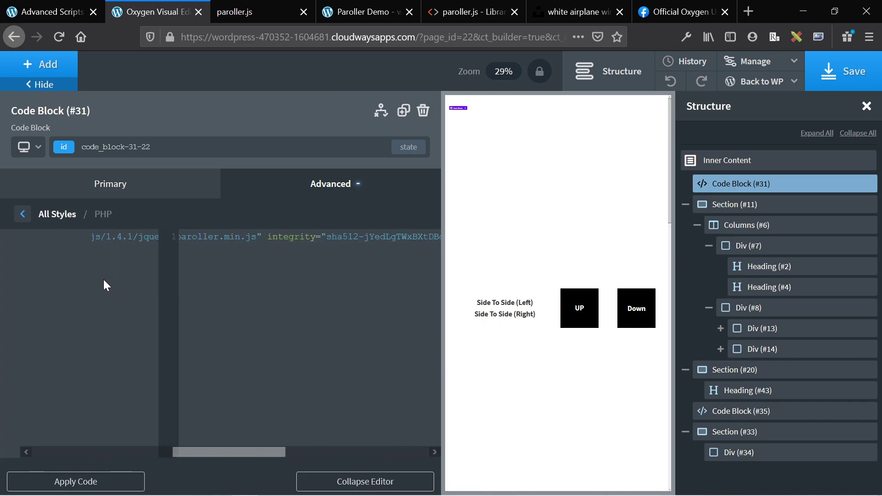
scroll(92, 251, "right", 15)
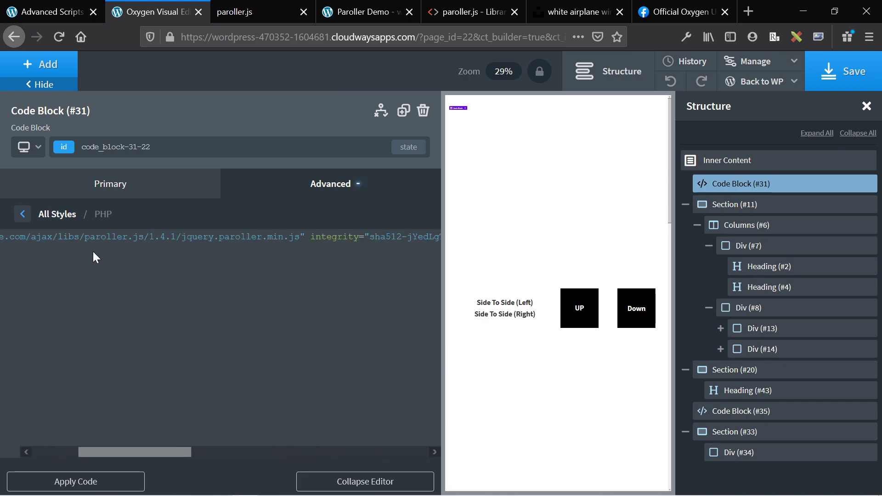
Clear the pasted script tag from the PHP & HTML code and return to the code block's advanced styles
key("ctrl+a")
key("BackSpace")
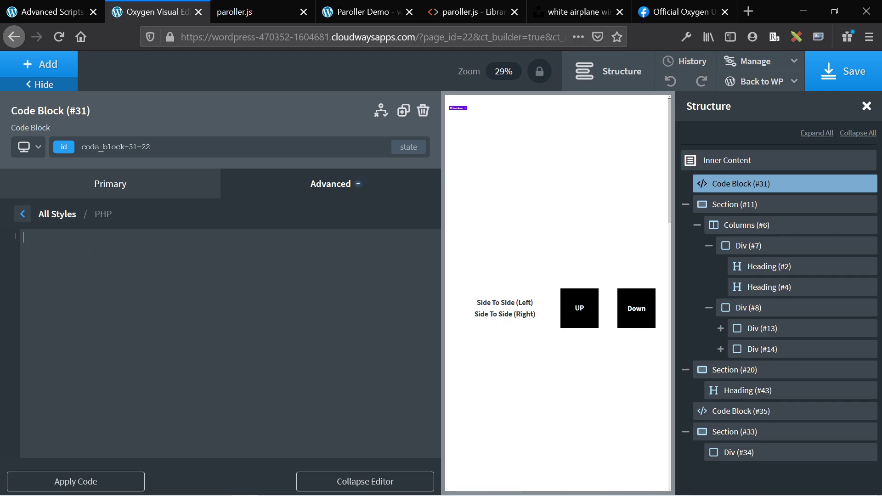
left_click(24, 219)
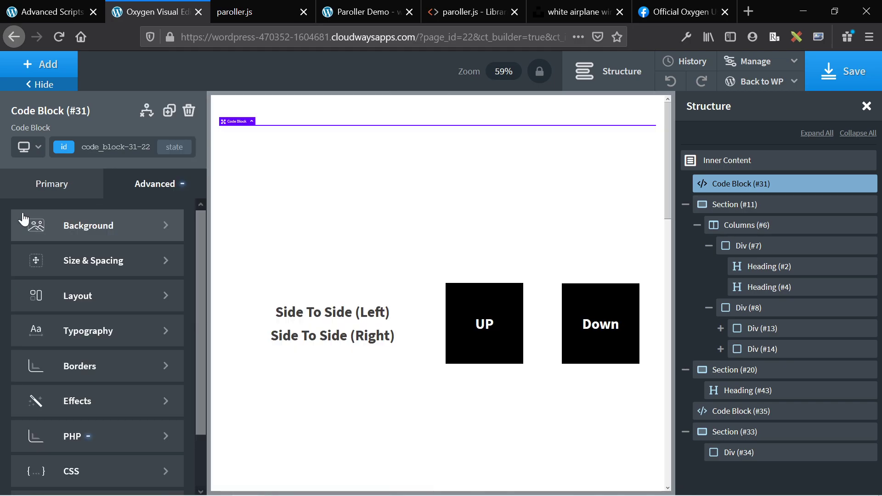
Open the JavaScript of Code Block (#31) and highlight the plax class in the paroller initialization line
scroll(92, 294, "down", 2)
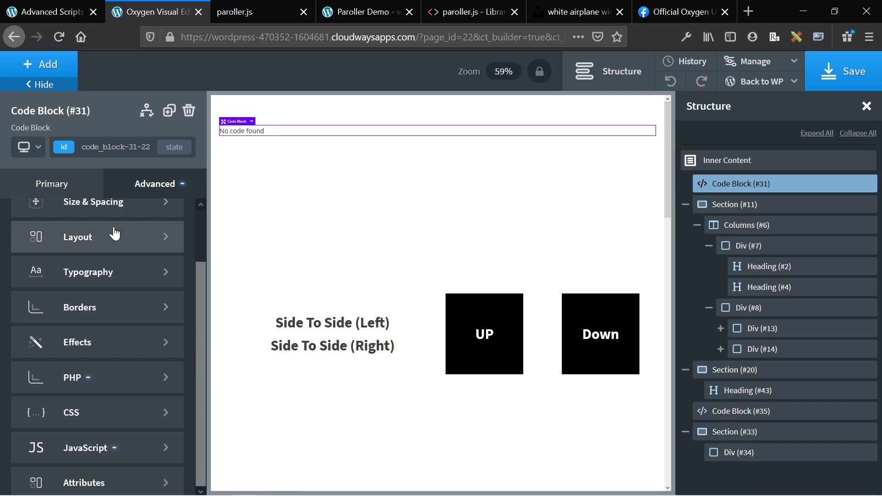
left_click(73, 450)
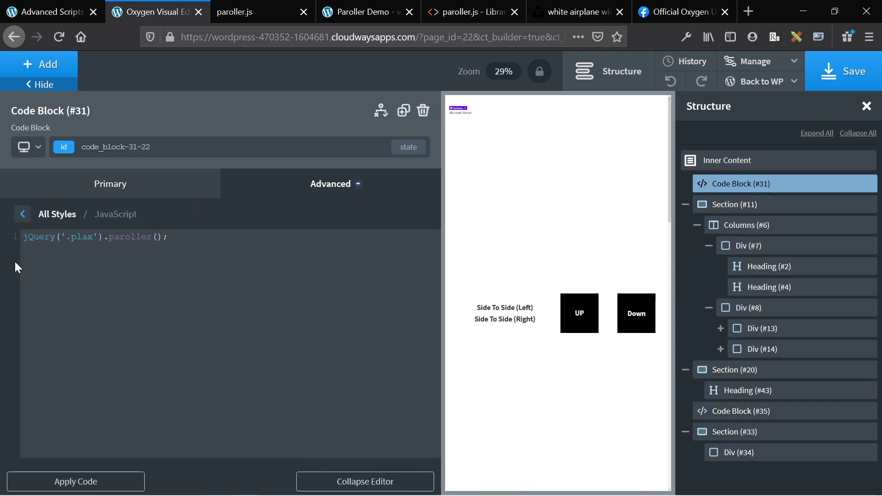
key("shift+Right")
key("shift+Right")
key("shift+Right")
key("shift+Right")
key("shift+Right")
key("shift+Right")
key("shift+Right")
key("shift+Right")
key("shift+Right")
key("shift+Right")
key("shift+Right")
key("shift+Right")
key("shift+Right")
key("shift+Right")
key("shift+Right")
key("shift+Right")
key("shift+Right")
key("shift+Right")
key("shift+Right")
key("shift+Right")
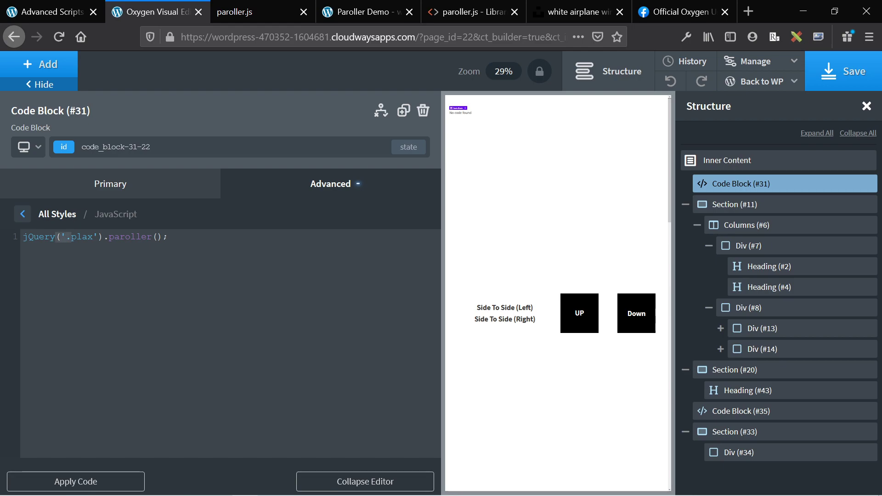
left_click(82, 236)
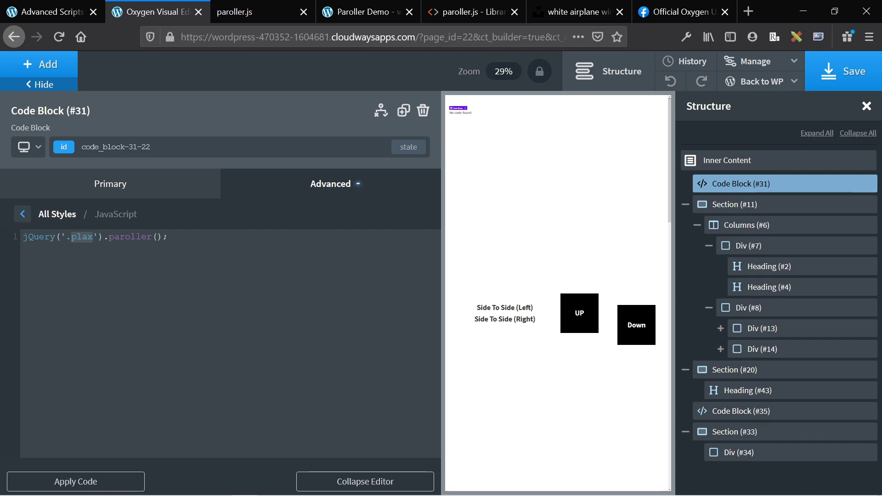
Try the paroller initialization line with $ in place of jQuery and apply the code
double_click(39, 236)
type("$")
left_click(117, 480)
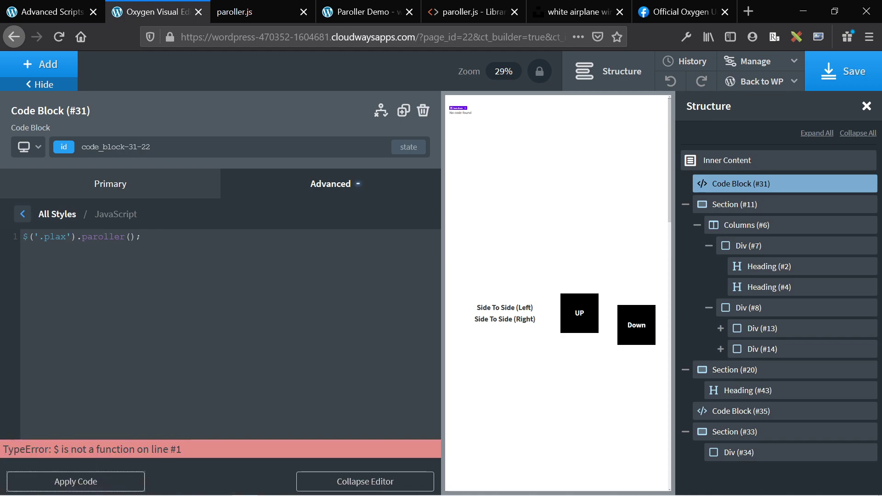
Change $ back to jQuery in the paroller initialization line and reapply the code
key("shift+Left")
type("Jq")
key("BackSpace")
key("BackSpace")
type("jQu")
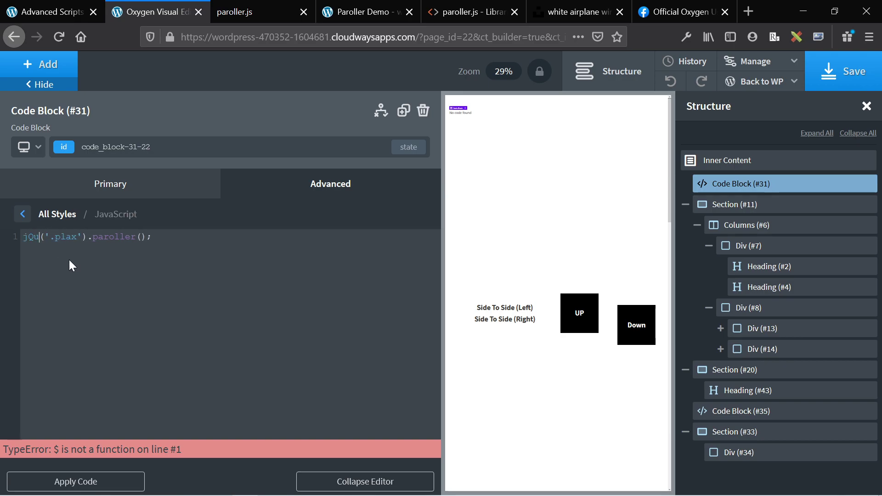
type("ery")
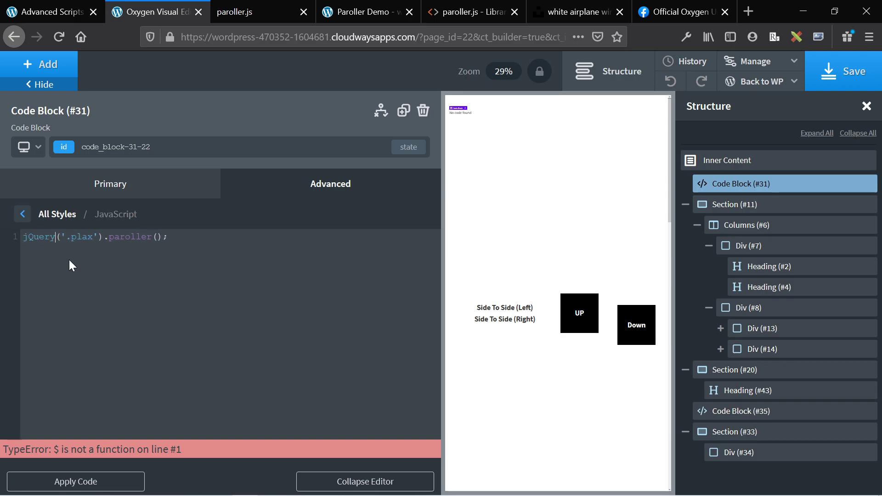
left_click(98, 483)
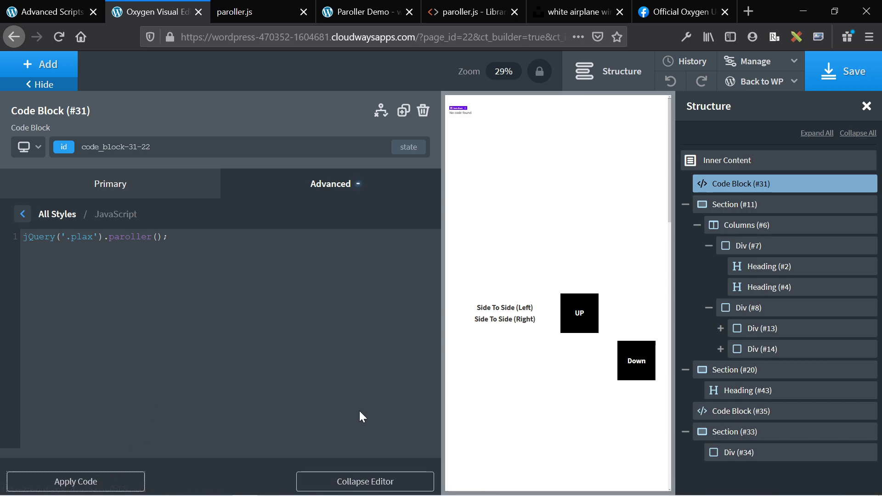
Select the Side To Side (Left) heading, check its classes and open its custom attributes
double_click(82, 236)
left_click(485, 308)
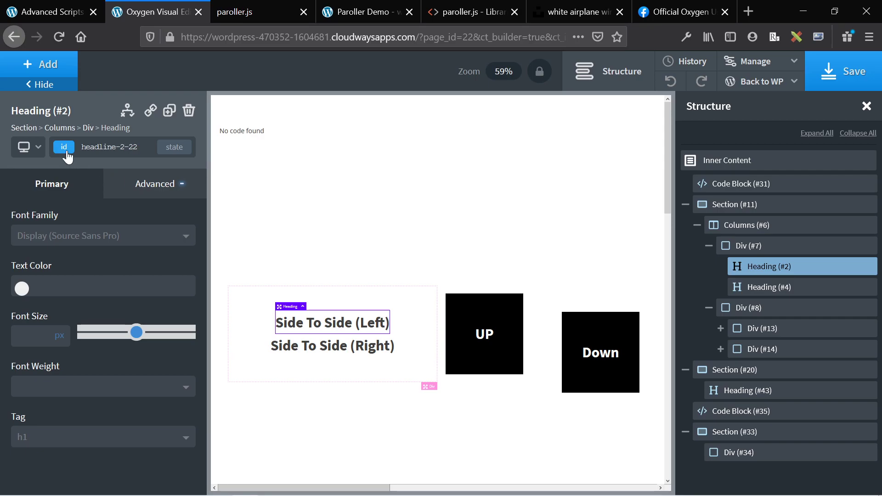
left_click(110, 147)
left_click(82, 473)
left_click(150, 186)
scroll(103, 305, "down", 1)
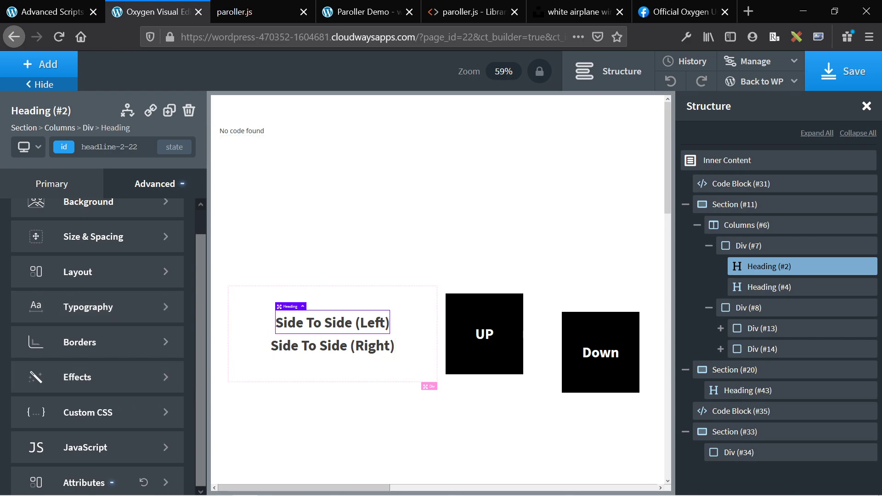
scroll(492, 315, "down", 5)
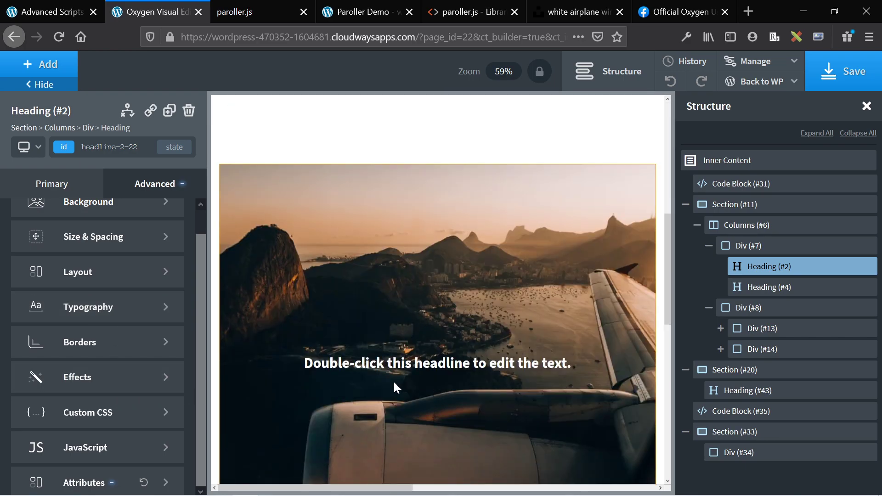
scroll(393, 381, "up", 5)
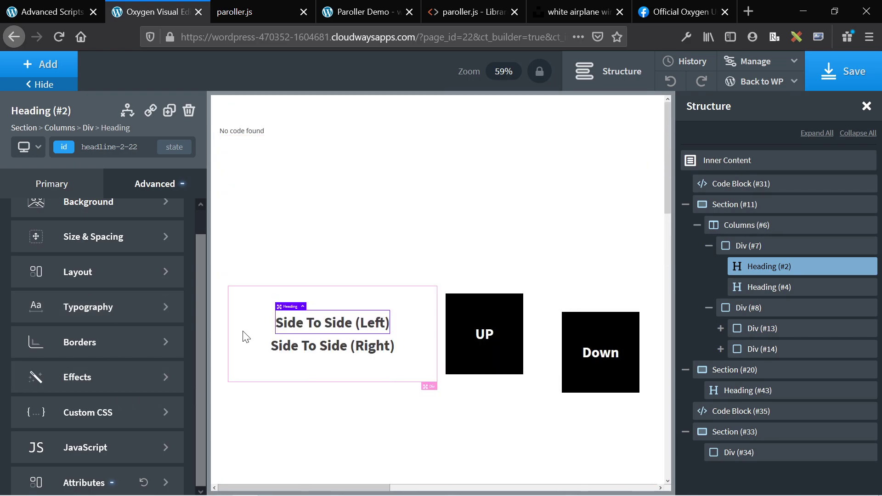
left_click(83, 482)
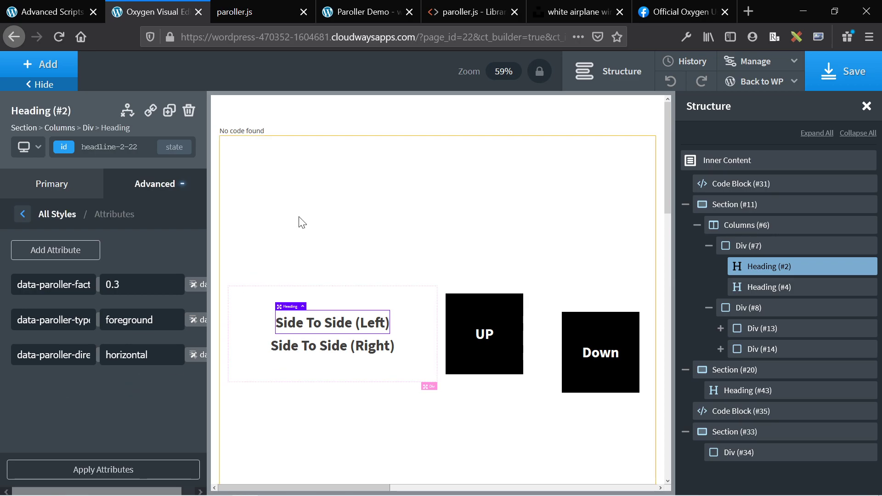
Preview the scrolling elements, then review the Via data attributes reference in the paroller.js documentation
scroll(301, 221, "down", 1)
scroll(301, 222, "down", 3)
scroll(300, 222, "up", 4)
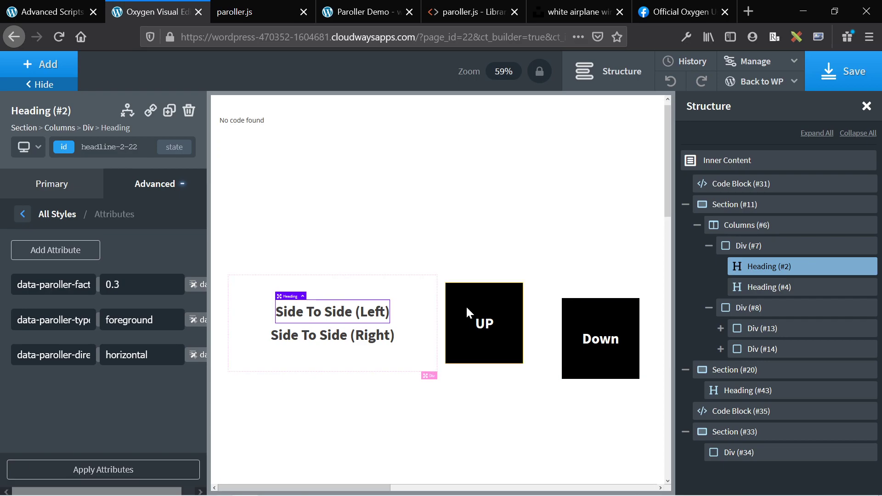
scroll(447, 317, "up", 1)
scroll(448, 328, "down", 2)
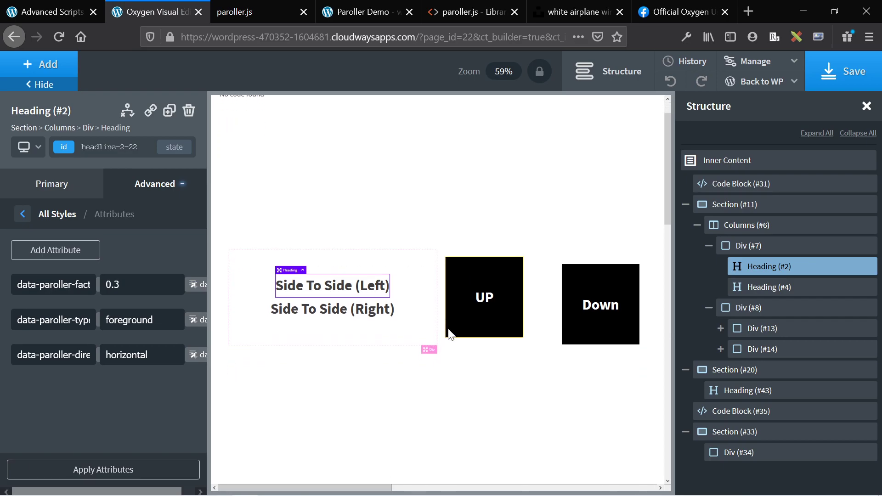
scroll(449, 332, "down", 1)
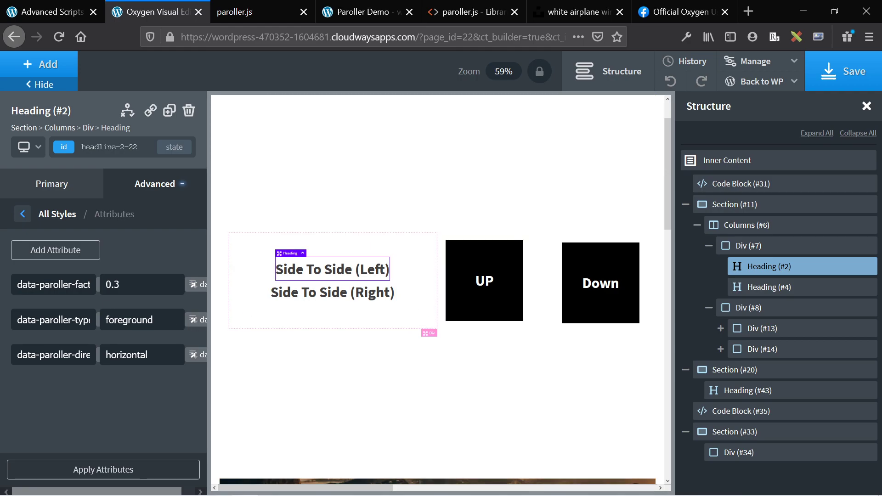
left_click(252, 9)
scroll(272, 301, "down", 8)
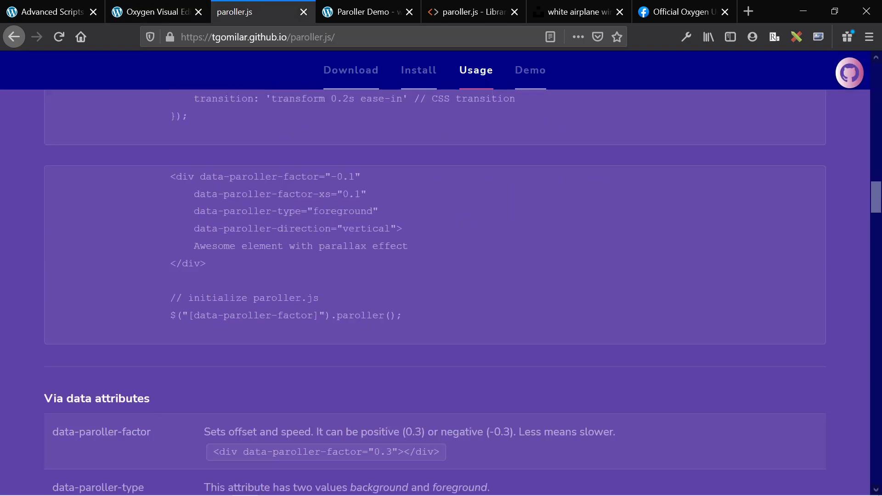
left_click(274, 305)
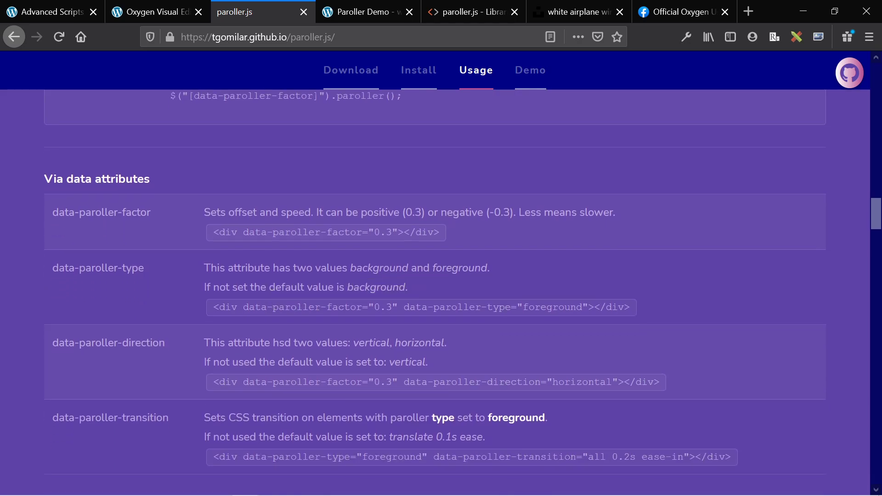
Return to the Oxygen builder, scroll through the page preview and select the airplane image section
left_click(182, 9)
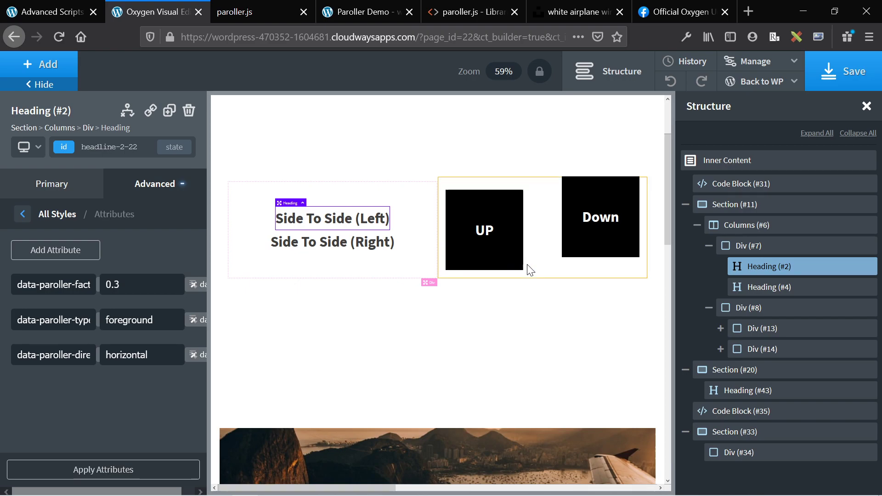
scroll(565, 266, "down", 2)
scroll(565, 265, "down", 4)
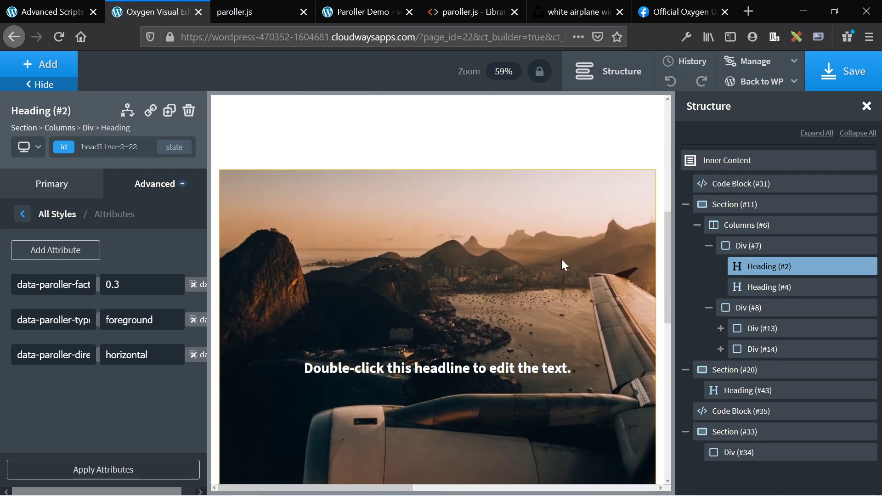
scroll(561, 259, "down", 3)
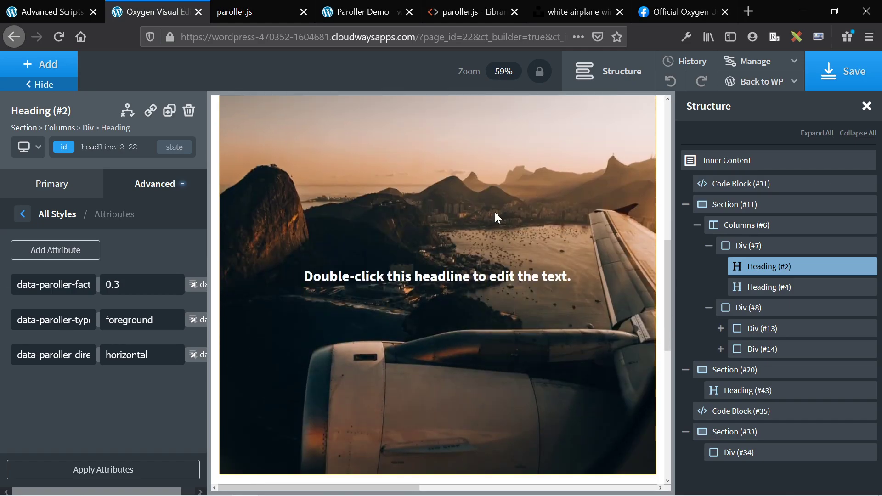
left_click(483, 214)
scroll(393, 343, "down", 3)
scroll(395, 345, "up", 7)
scroll(393, 341, "up", 5)
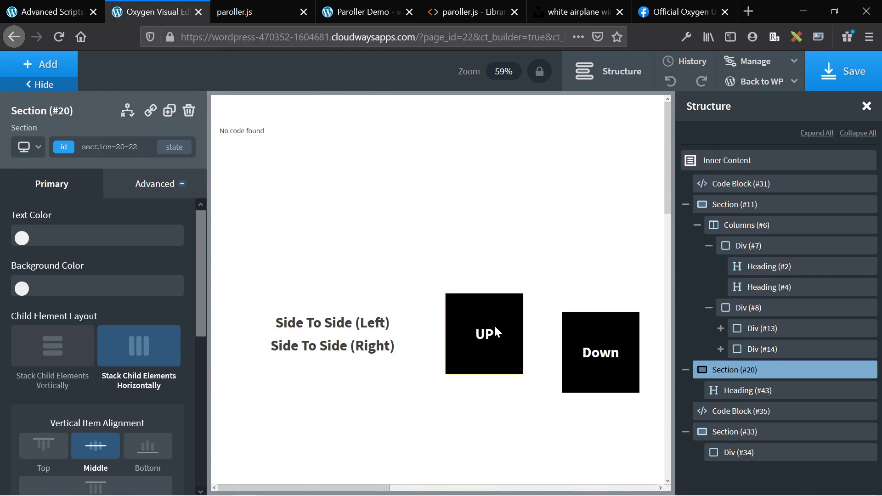
Select the UP box, browse the Basics components available to add, and select Code Block (#31)
left_click(502, 343)
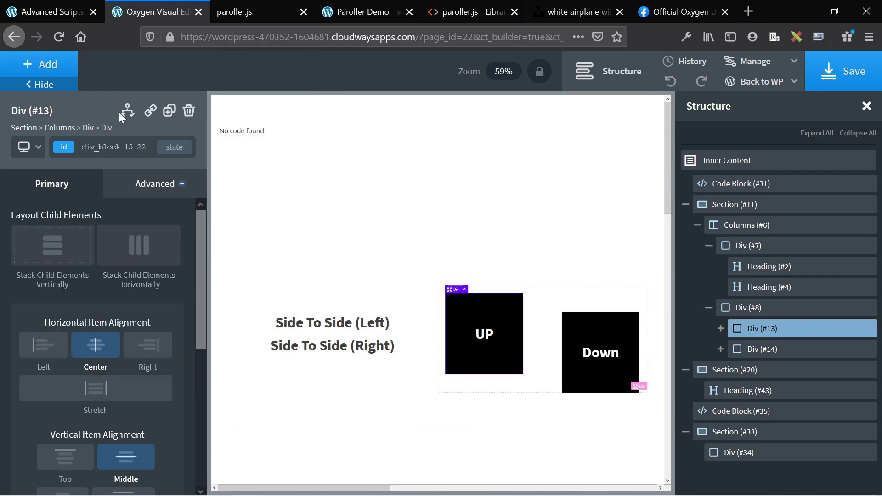
left_click(17, 73)
scroll(69, 230, "down", 5)
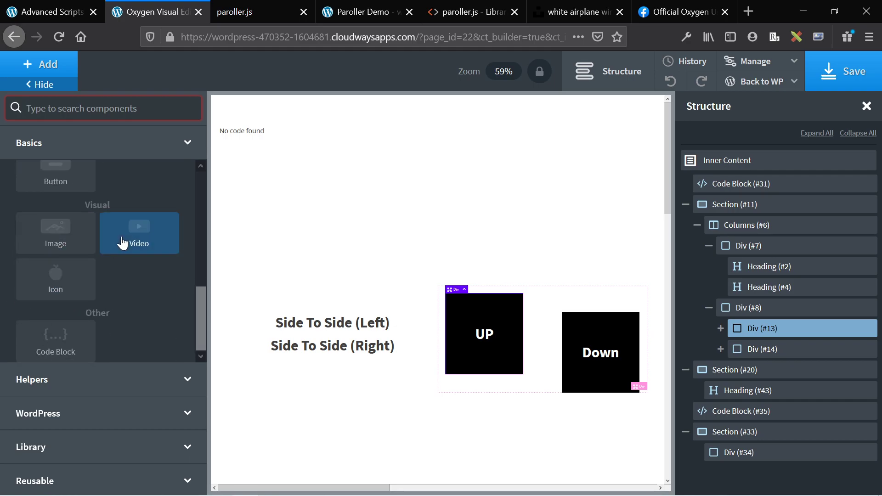
scroll(121, 240, "up", 5)
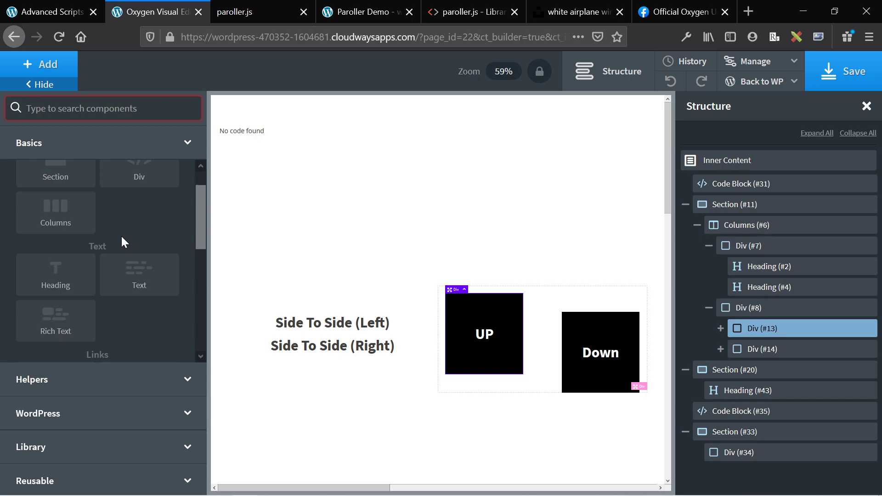
scroll(391, 290, "down", 10)
scroll(394, 294, "down", 2)
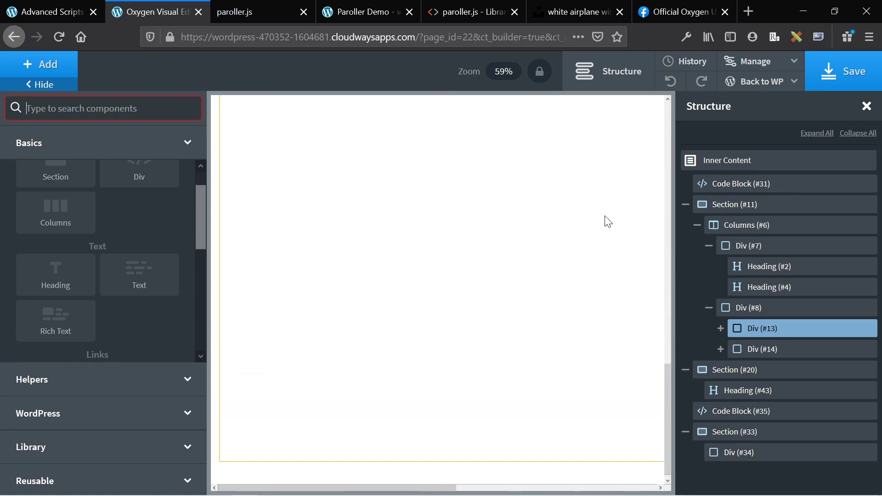
left_click(703, 188)
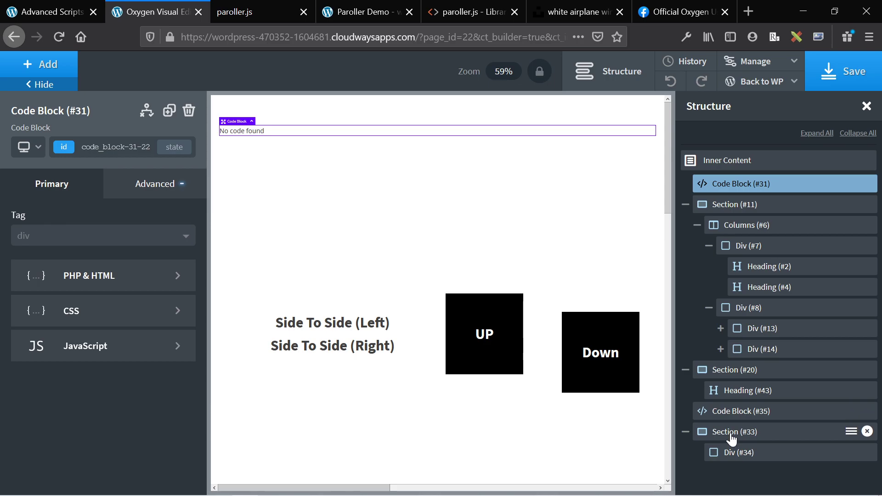
Switch to the Paroller Demo page, examine how the black block below the image scrolls, and return to the builder
left_click(363, 11)
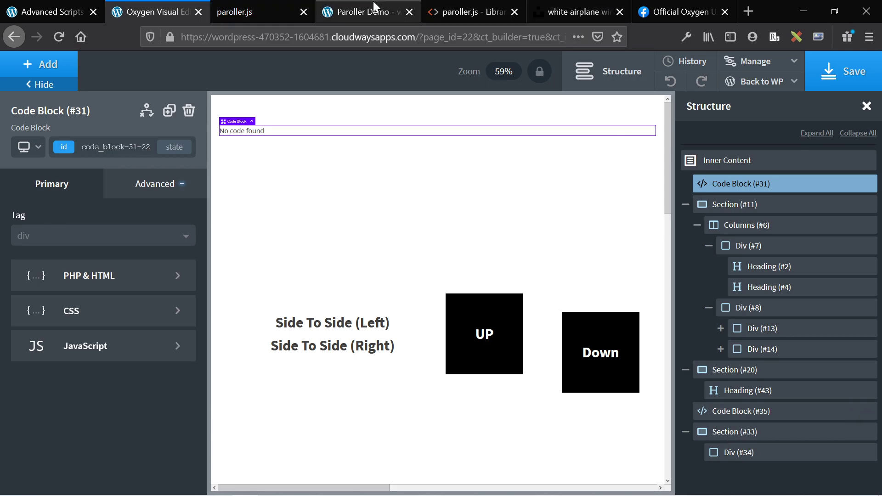
scroll(442, 288, "down", 10)
scroll(441, 289, "up", 3)
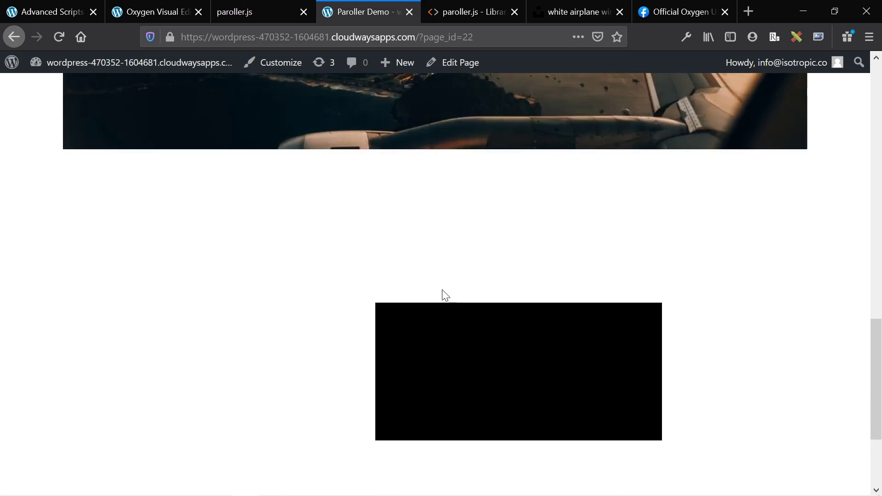
scroll(567, 299, "down", 1)
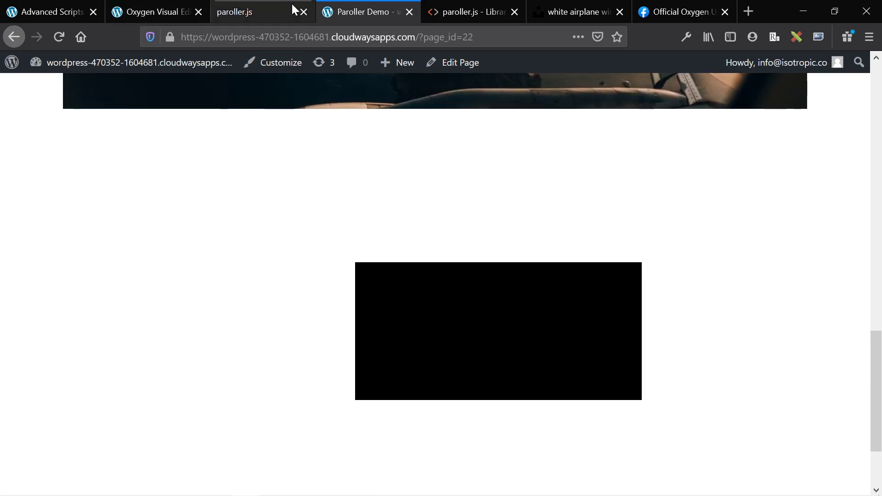
left_click(271, 11)
left_click(123, 10)
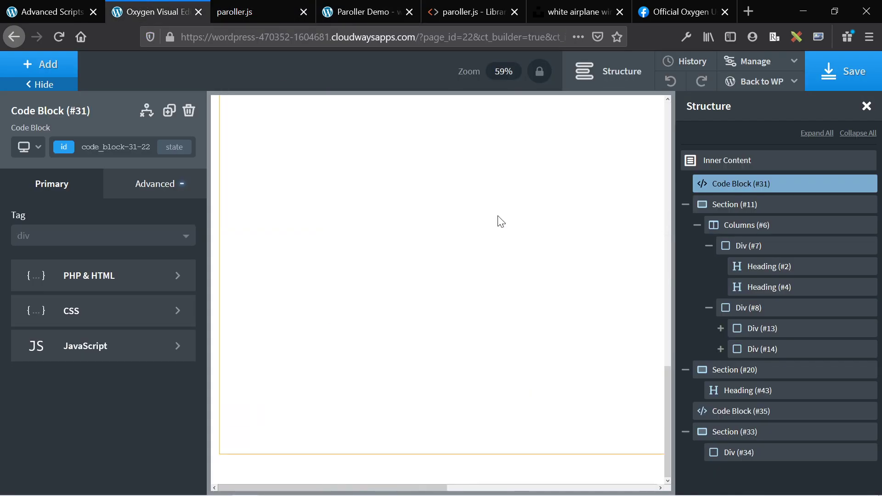
Select Div (#34) and open its ID and class list, placing the Paroller Demo browser tab next to the builder's
left_click(743, 452)
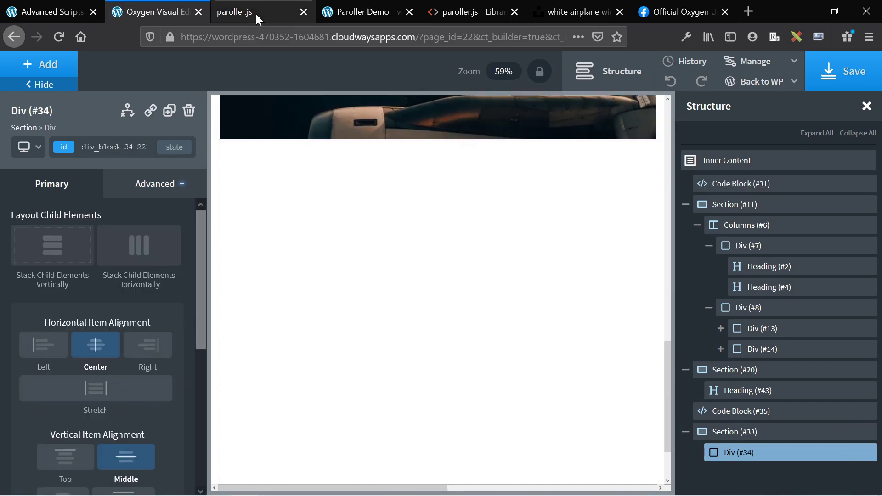
left_click(334, 9)
left_click_drag(334, 8, 270, 5)
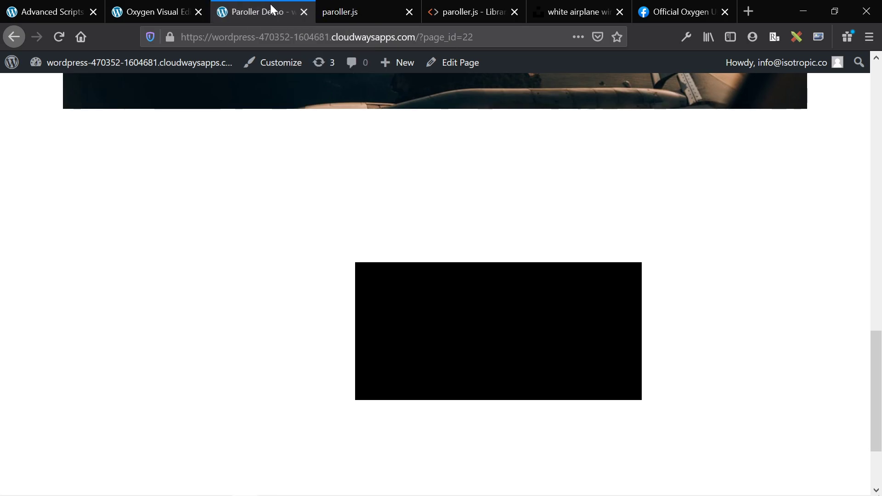
left_click(165, 6)
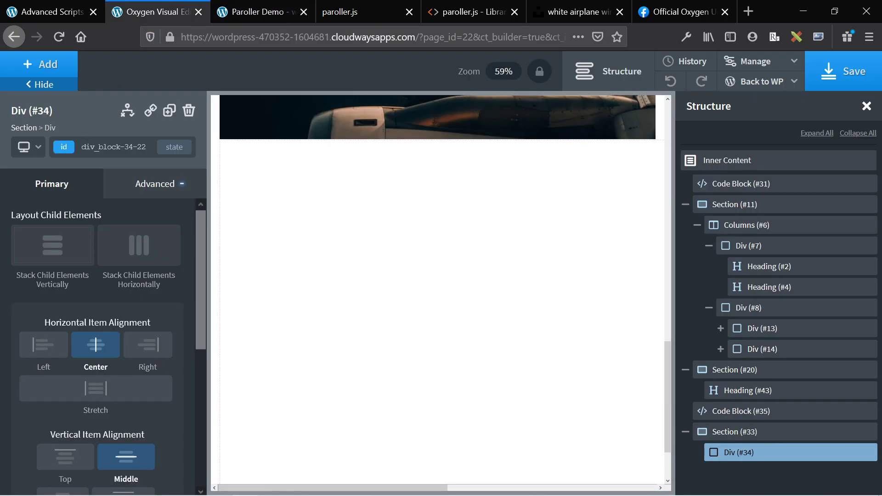
left_click(65, 150)
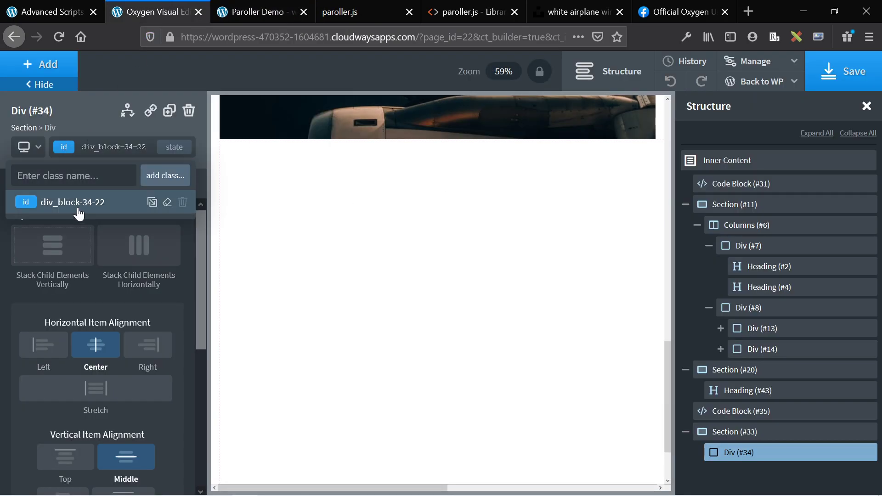
Recheck the black block's scroll movement on the Paroller Demo page
left_click(257, 7)
scroll(305, 222, "down", 2)
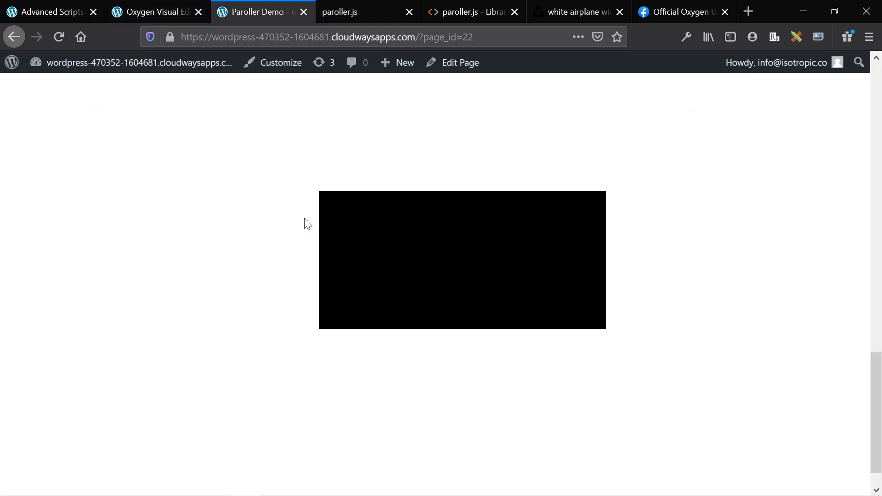
scroll(305, 223, "up", 3)
Return to the Oxygen builder and open the JavaScript of Code Block (#35)
left_click(161, 6)
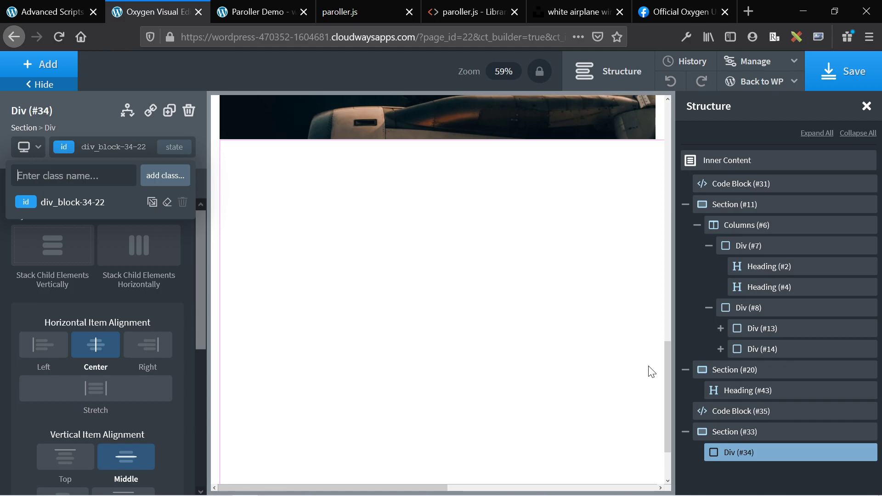
left_click(725, 416)
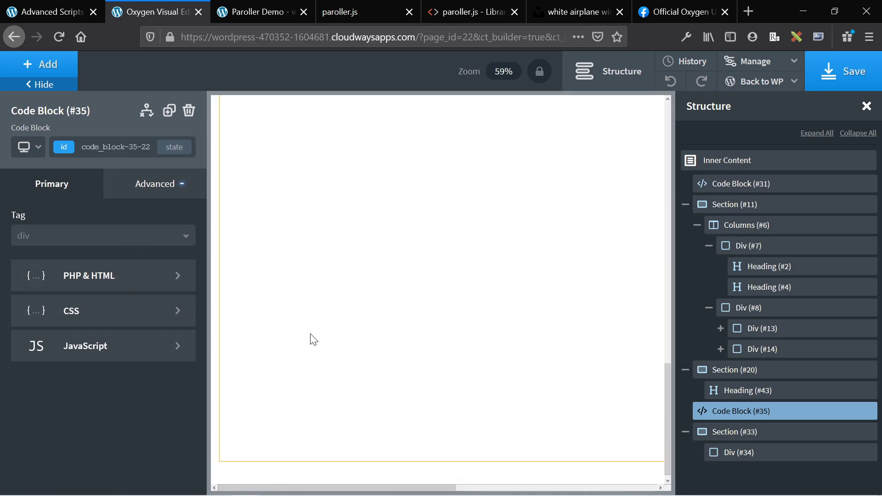
left_click(130, 354)
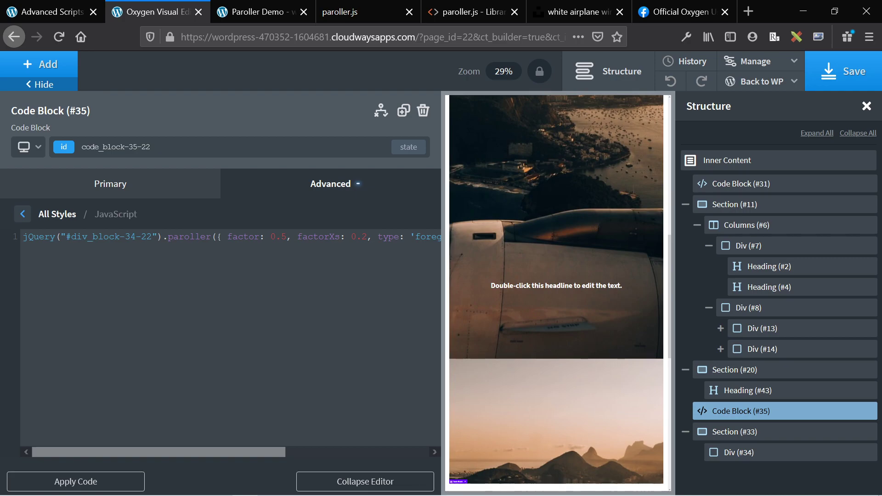
Review the #div_block-34-22 selector and the options of the jQuery paroller line in Code Block (#35), and copy the whole line
left_click_drag(70, 236, 152, 236)
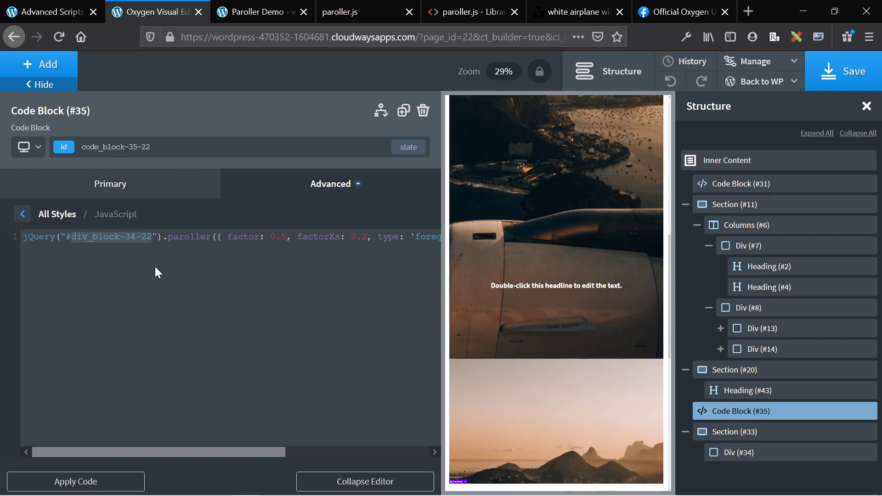
scroll(230, 236, "right", 3)
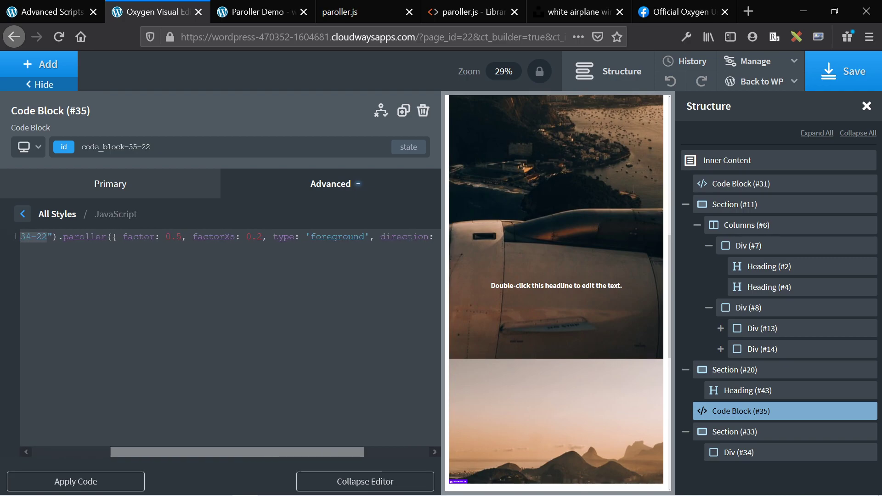
key("ctrl+a")
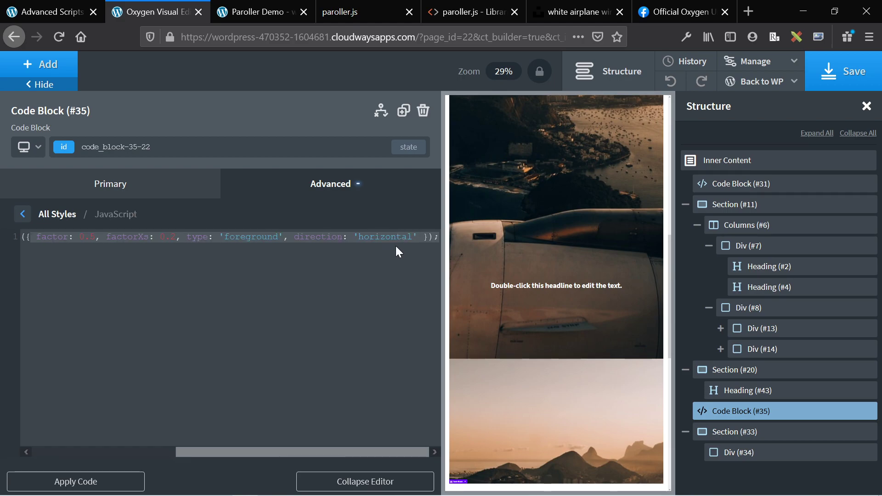
left_click(412, 237)
key("ctrl+a")
key("ctrl+c")
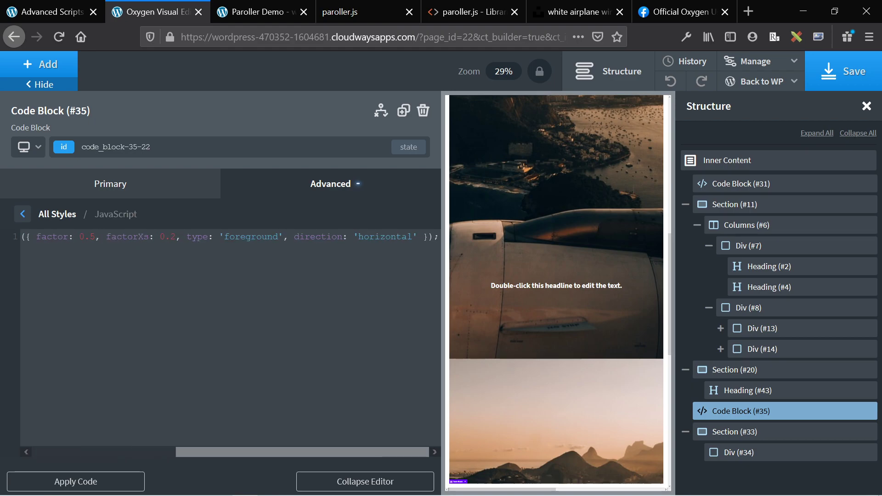
Examine the factor, factorXs, type and direction options of the paroller call from start to end
key("Home")
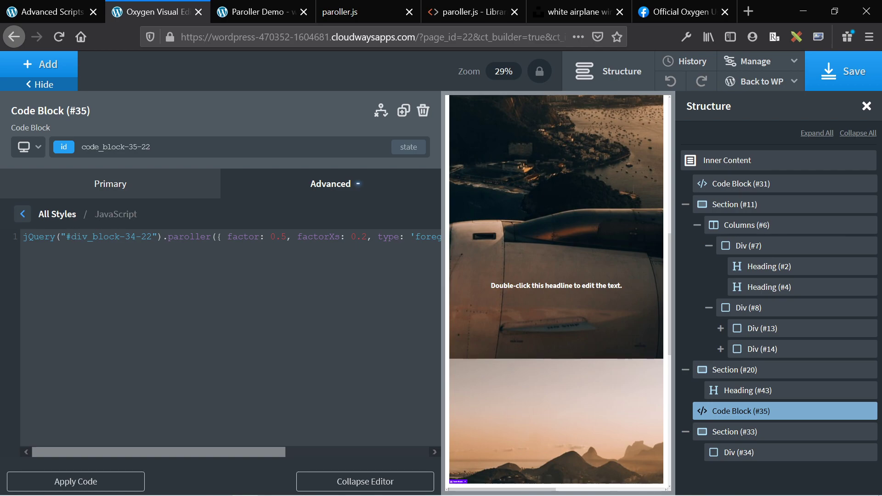
key("shift+End")
scroll(367, 244, "left", 5)
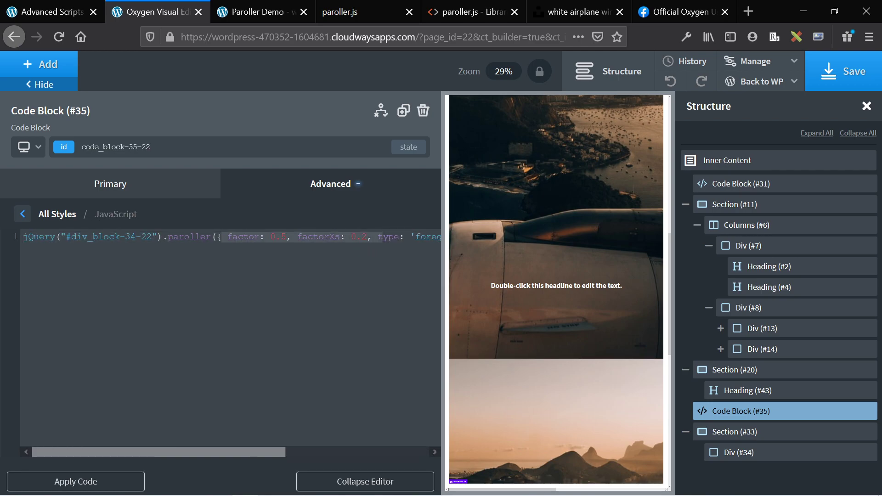
scroll(316, 248, "right", 5)
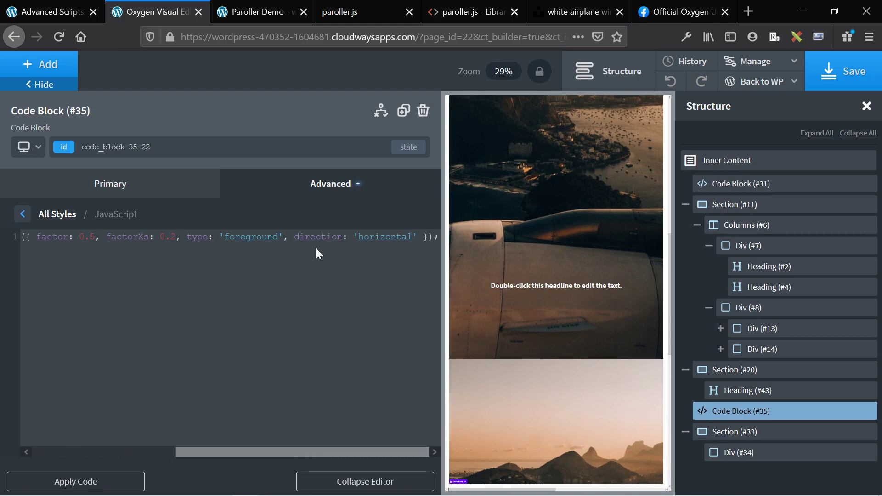
scroll(316, 250, "left", 6)
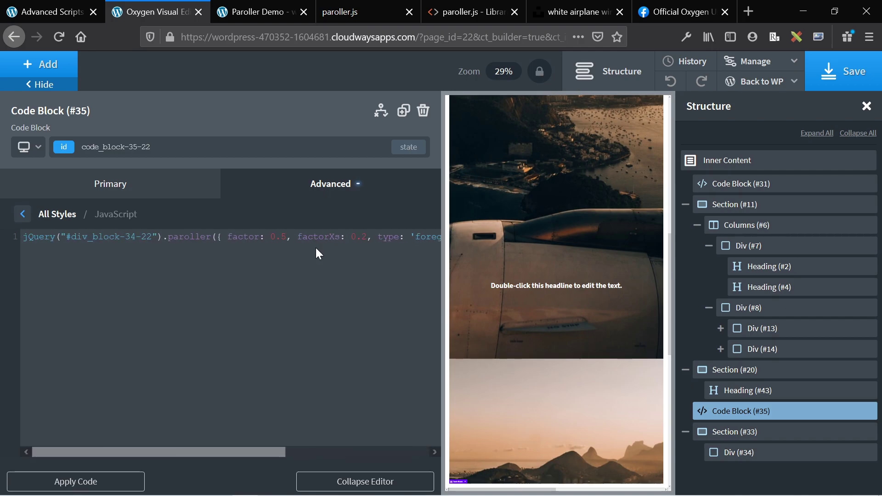
scroll(316, 251, "right", 1)
scroll(316, 250, "left", 1)
scroll(316, 250, "right", 4)
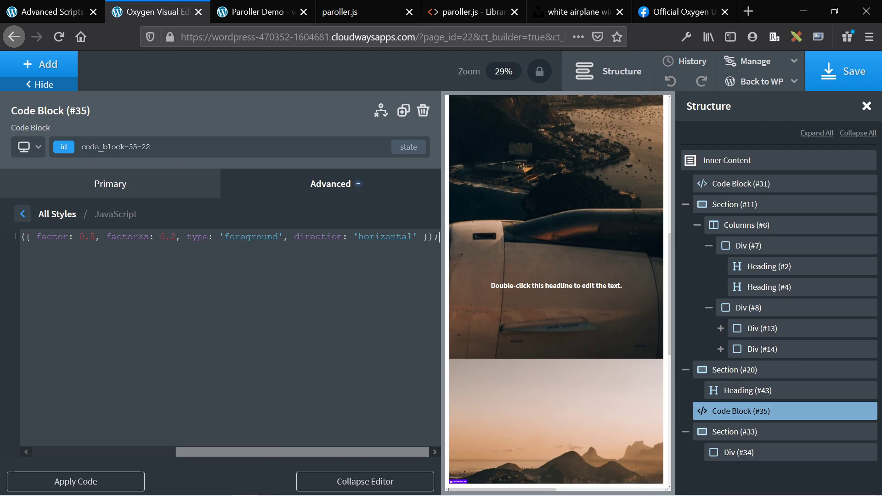
left_click_drag(36, 236, 203, 237)
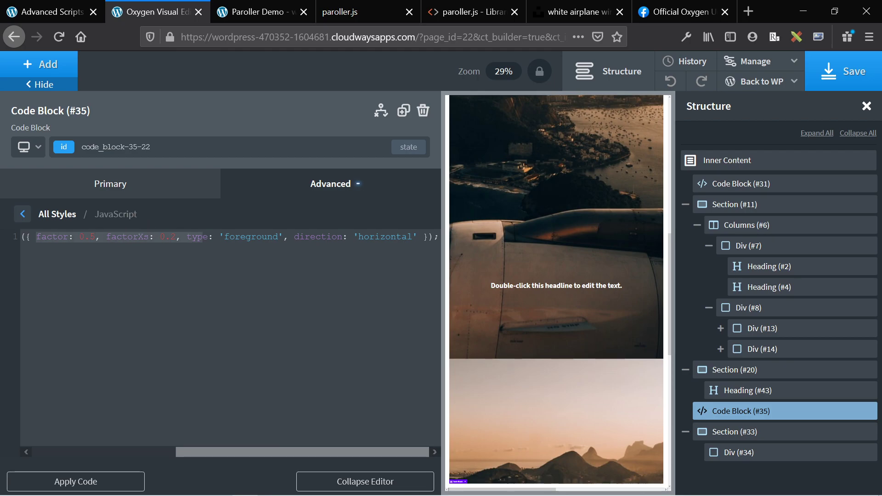
triple_click(251, 236)
Try adding three more copies of the jQuery paroller line on new lines below the first one
key("End")
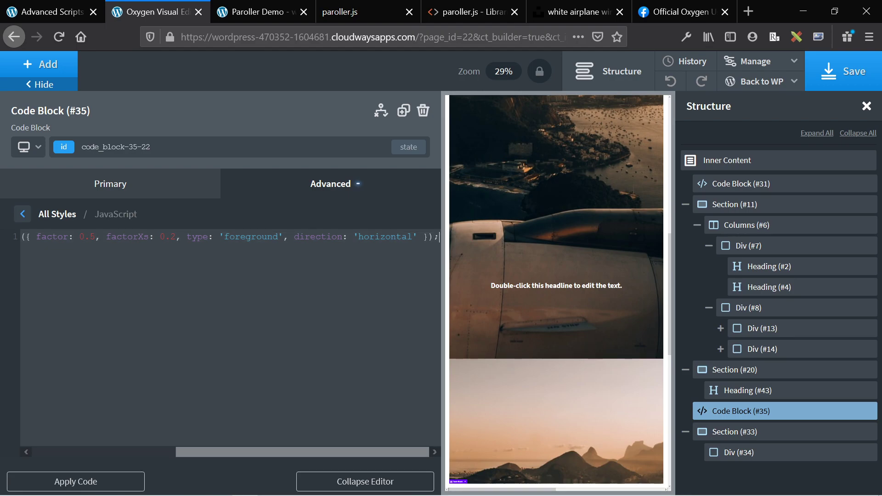
key("Return")
key("ctrl+v")
key("Return")
key("ctrl+v")
key("Return")
key("ctrl+v")
key("Return")
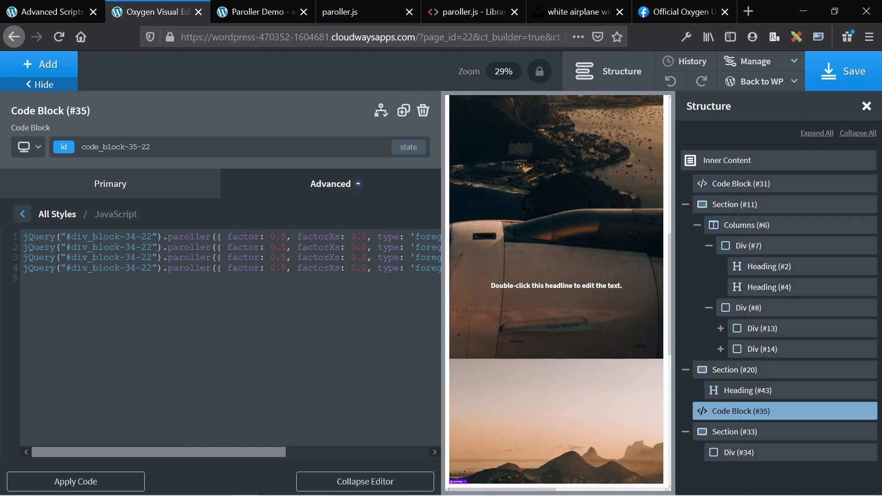
scroll(529, 308, "down", 5)
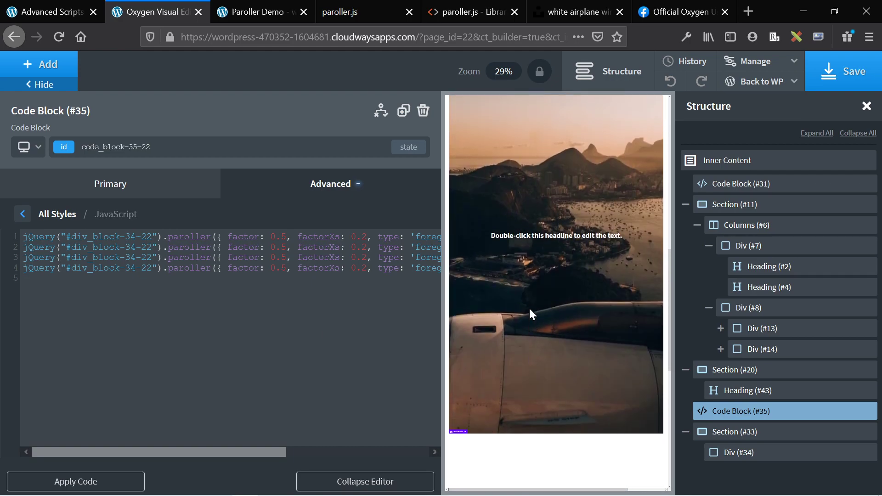
scroll(528, 307, "up", 1)
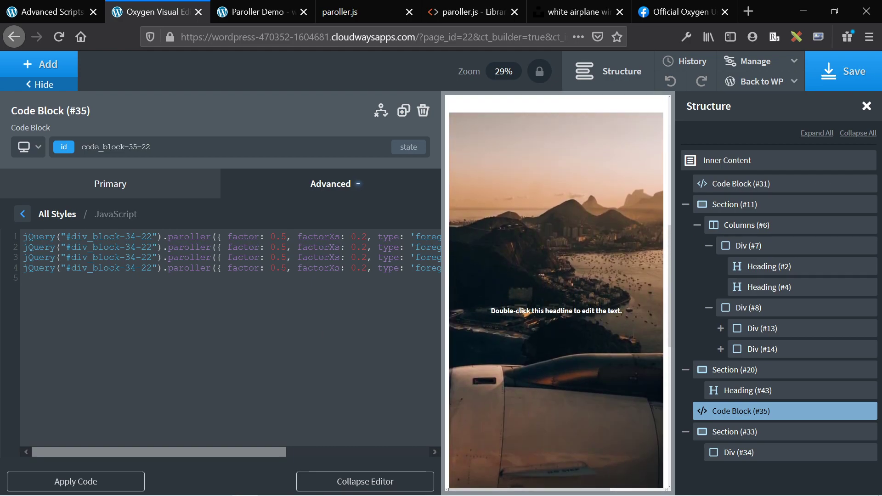
Undo the pasted copies of the paroller line, keeping only the original line
key("ctrl+z")
key("ctrl+z")
key("ctrl+z")
key("ctrl+z")
key("ctrl+z")
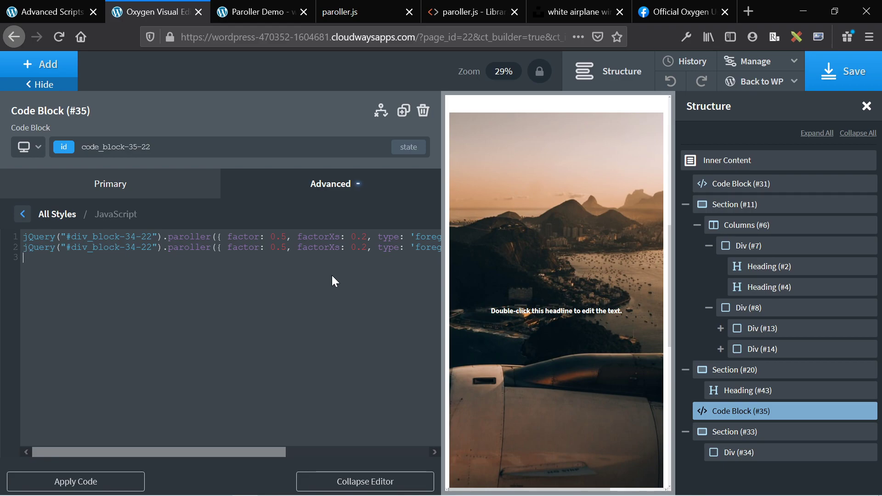
key("ctrl+z")
key("ctrl+z")
key("ctrl+z")
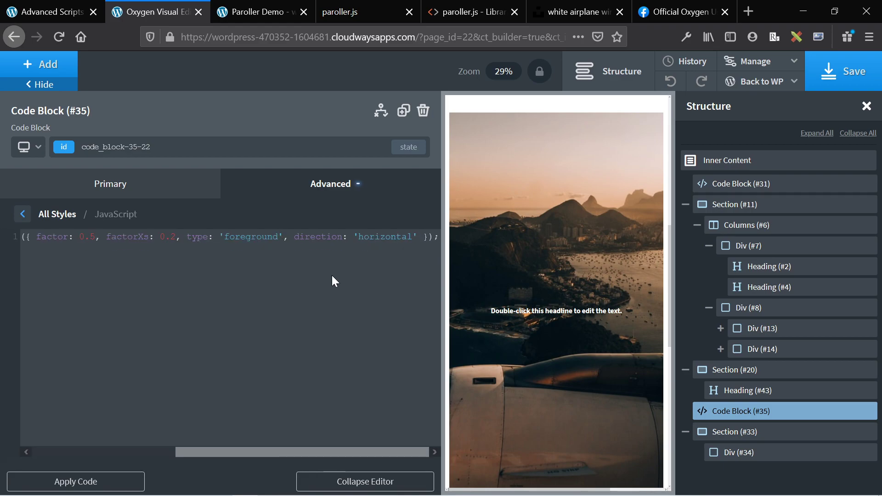
Switch to the paroller.js documentation, skim its usage sections, and open the paroller.js library page on cdnjs
left_click(387, 11)
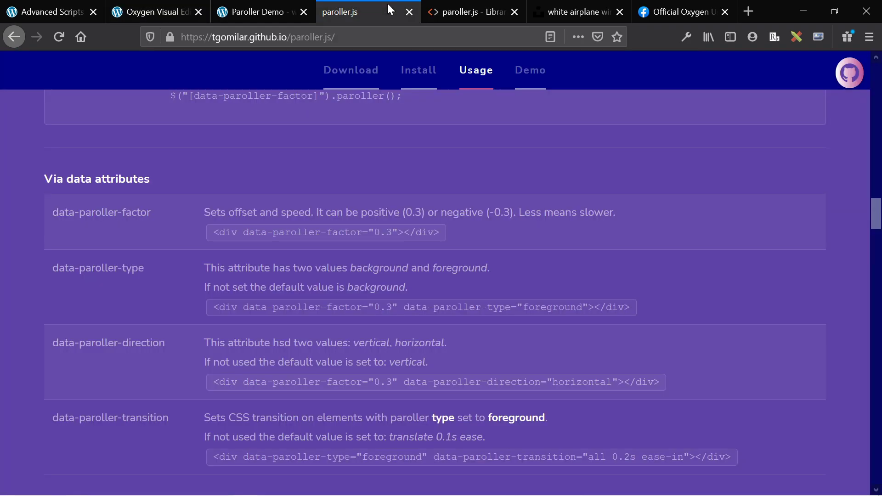
key("Home")
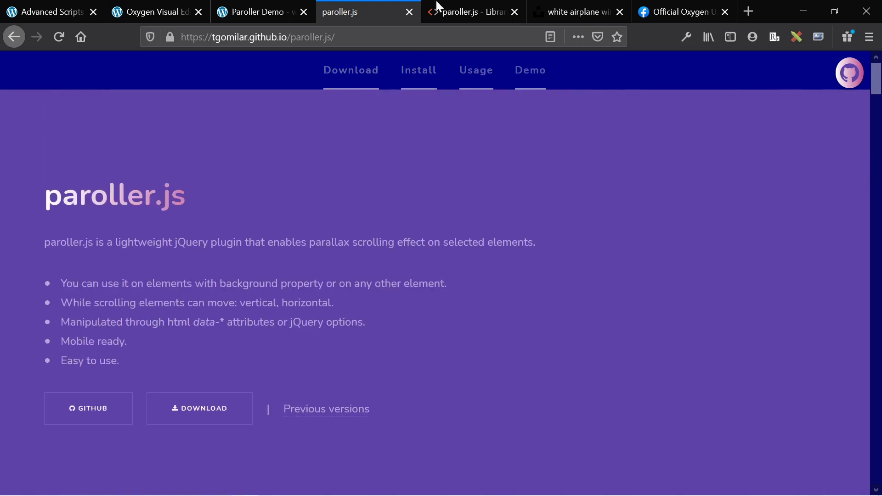
scroll(390, 255, "down", 20)
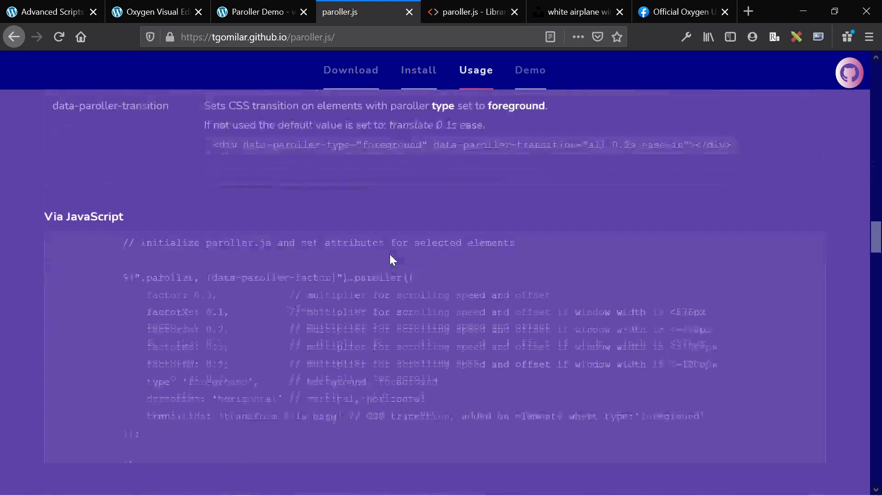
key("Home")
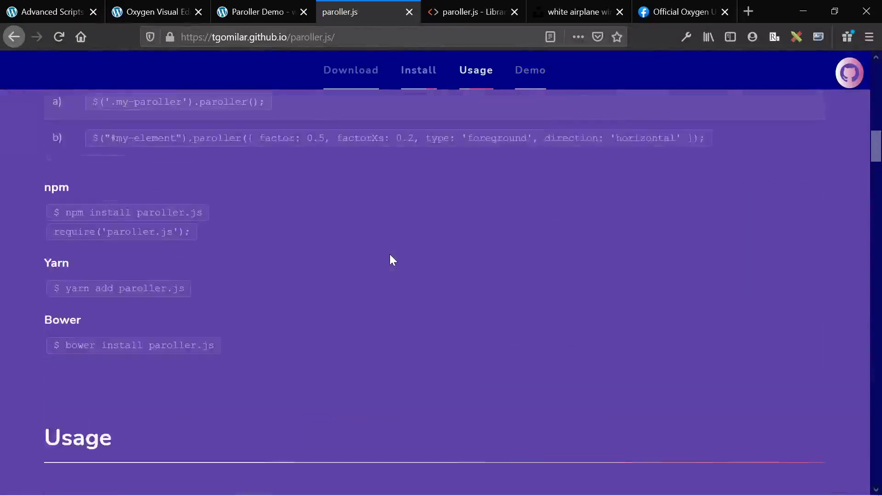
right_click(488, 9)
key("Escape")
left_click(461, 14)
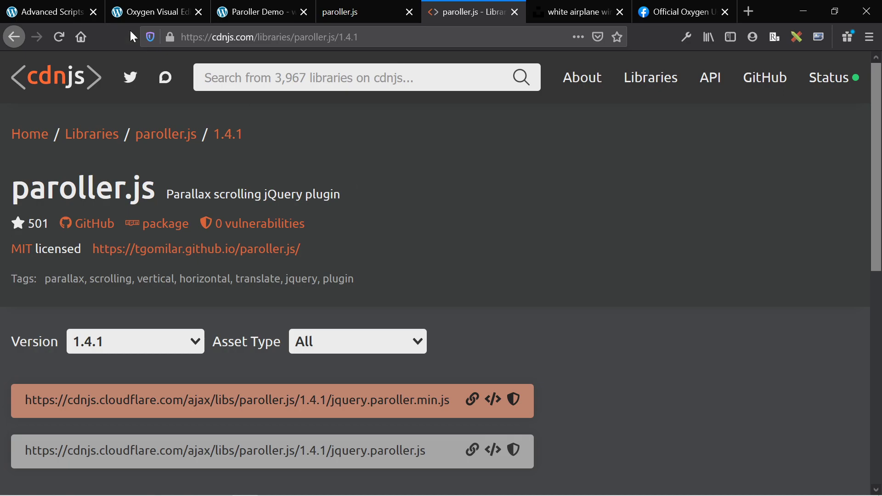
Switch to Advanced Scripts in WordPress and toggle the JS Paroller script off and on again
left_click(51, 10)
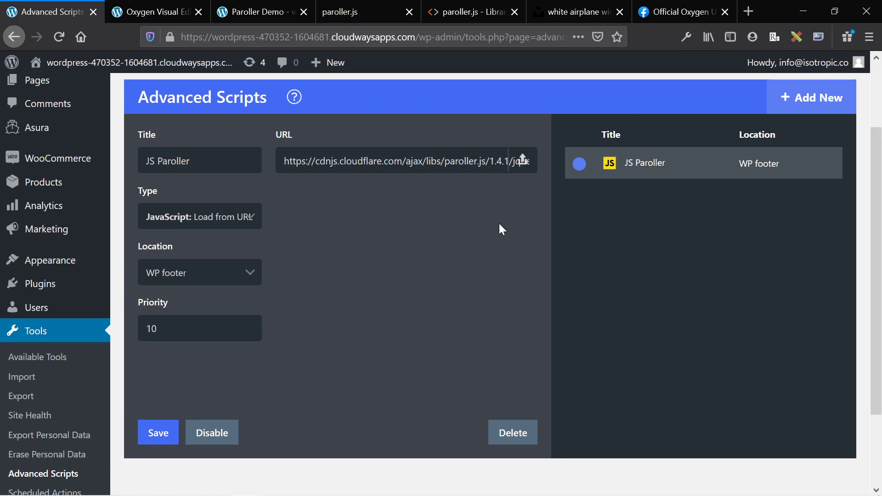
left_click(577, 168)
left_click(576, 170)
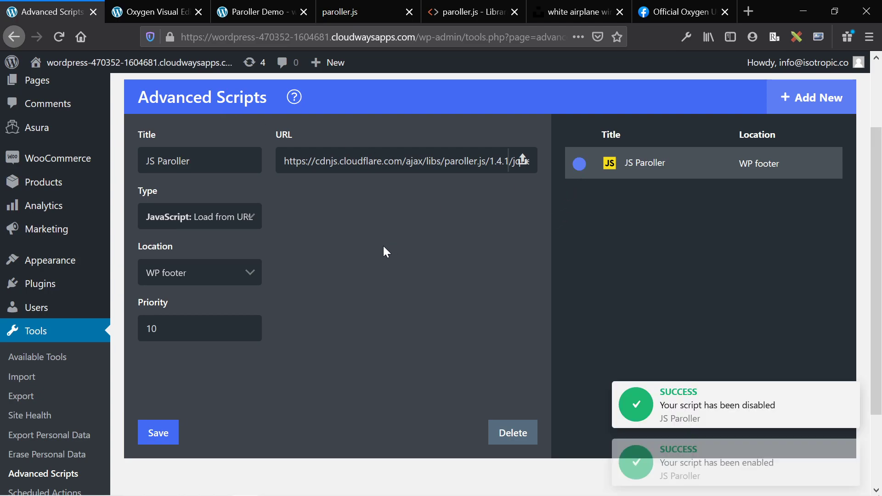
Revisit the builder, demo, documentation and cdnjs pages, and view the available script types for JS Paroller in Advanced Scripts
left_click(153, 9)
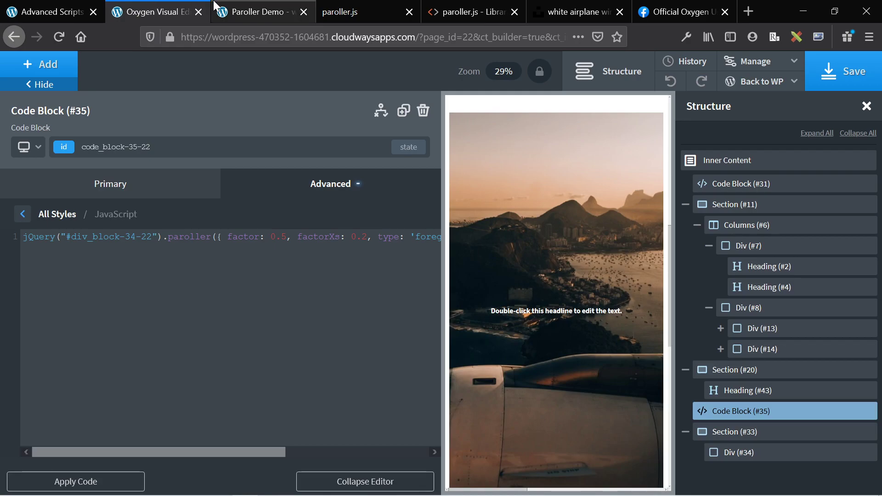
left_click(260, 4)
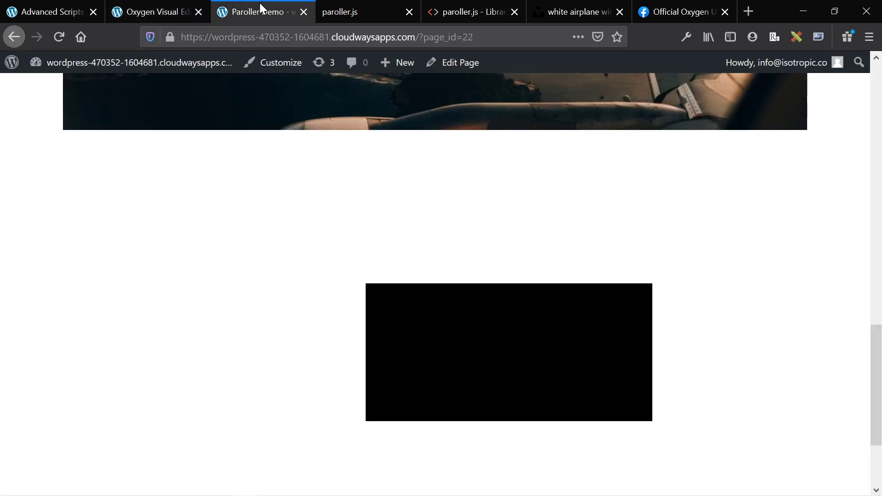
left_click(355, 12)
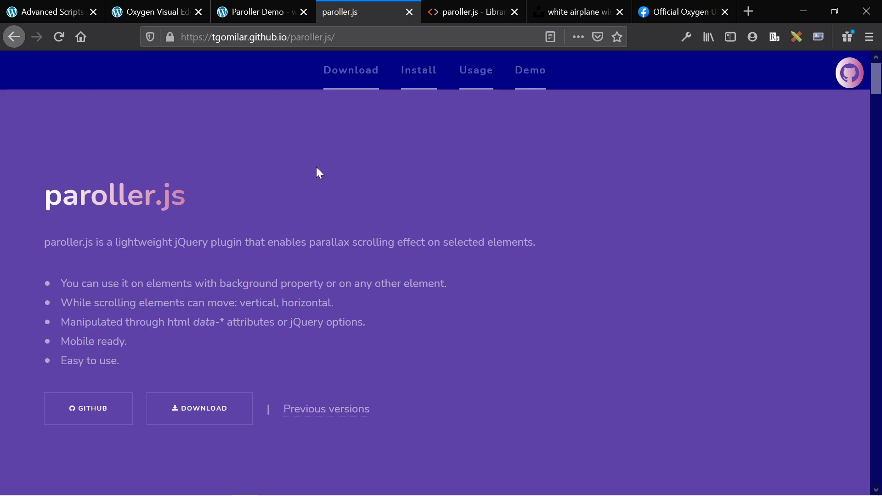
left_click(468, 9)
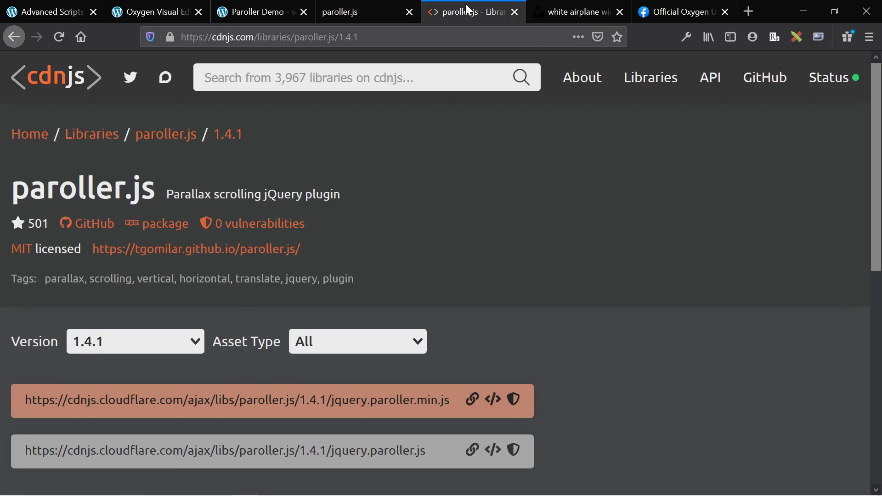
left_click(79, 6)
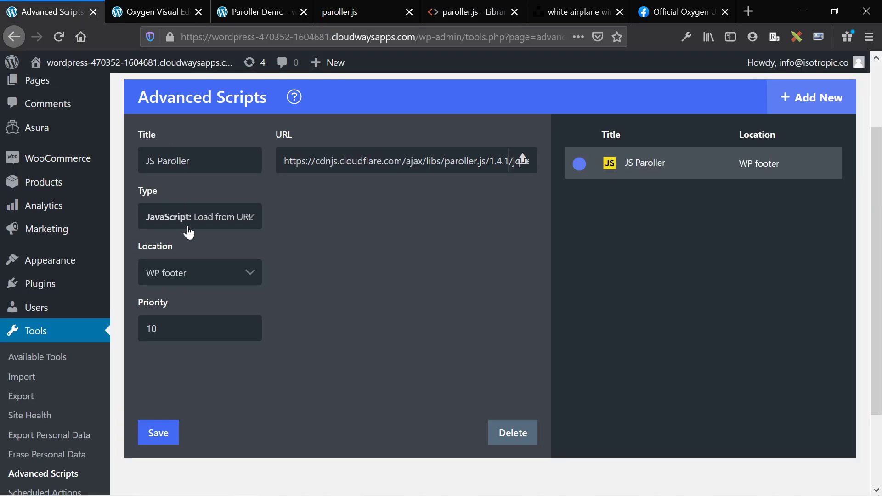
left_click(250, 225)
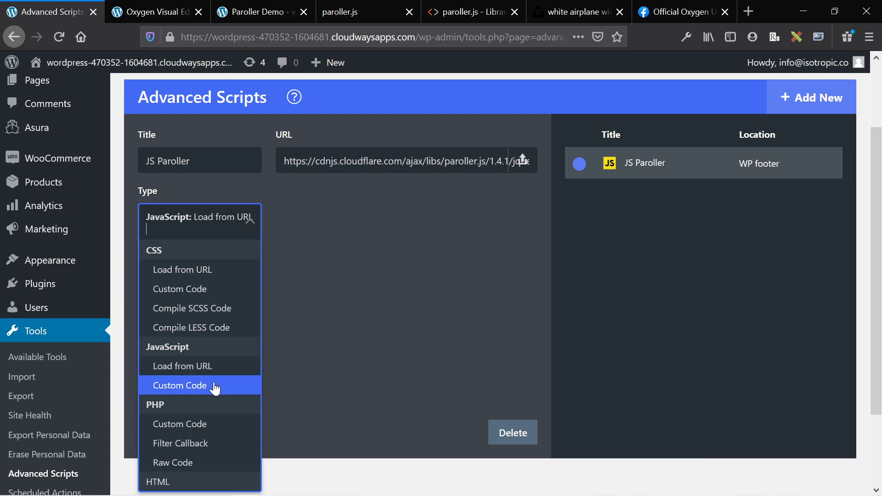
left_click(345, 335)
Return to the Oxygen builder and open the JavaScript of Code Block (#31)
left_click(171, 5)
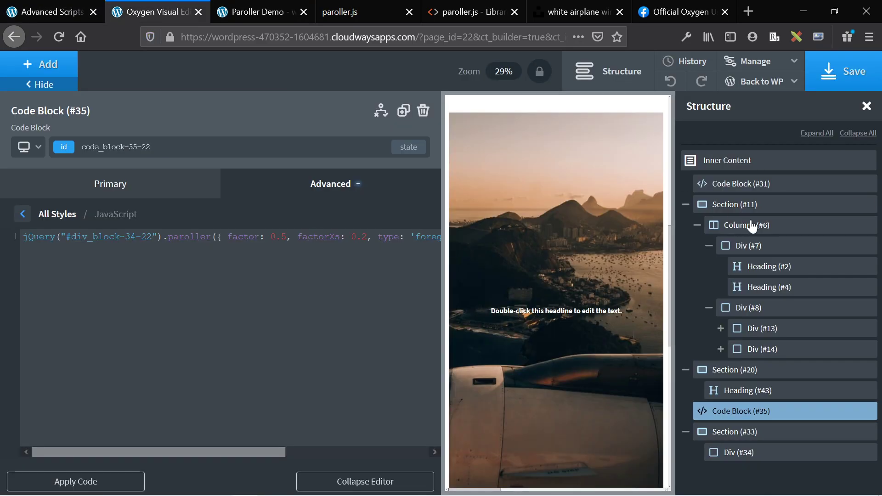
left_click(747, 185)
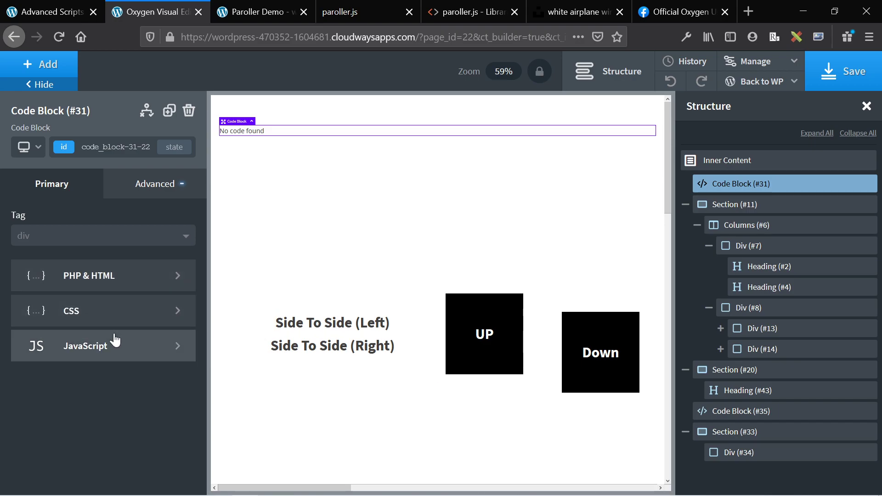
left_click(85, 355)
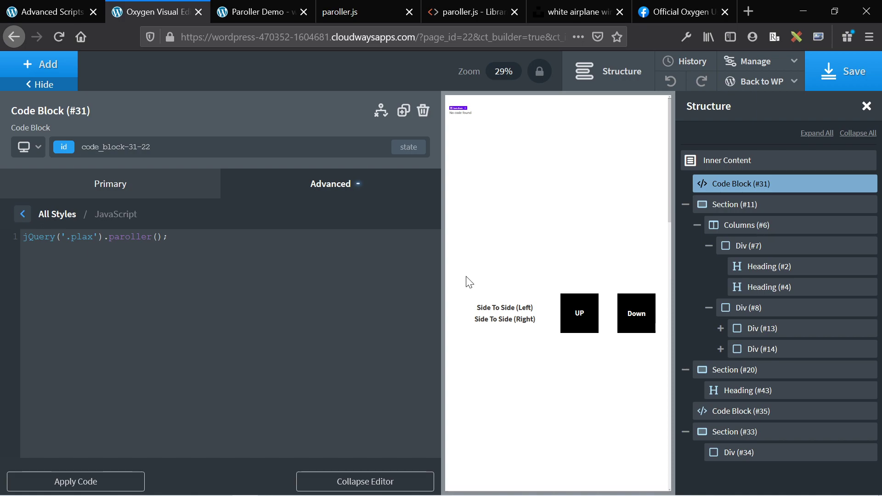
Select the "Side To Side (Left)" heading and open its ID and class list
left_click(496, 329)
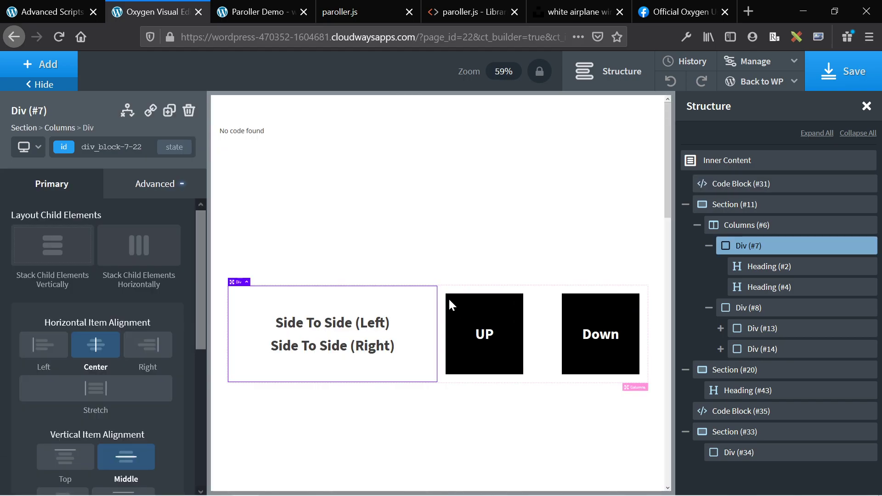
left_click(332, 322)
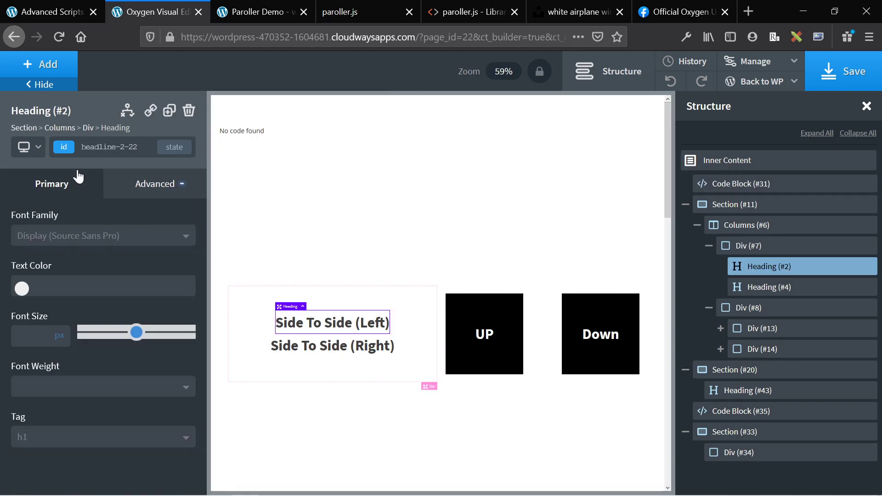
left_click(63, 147)
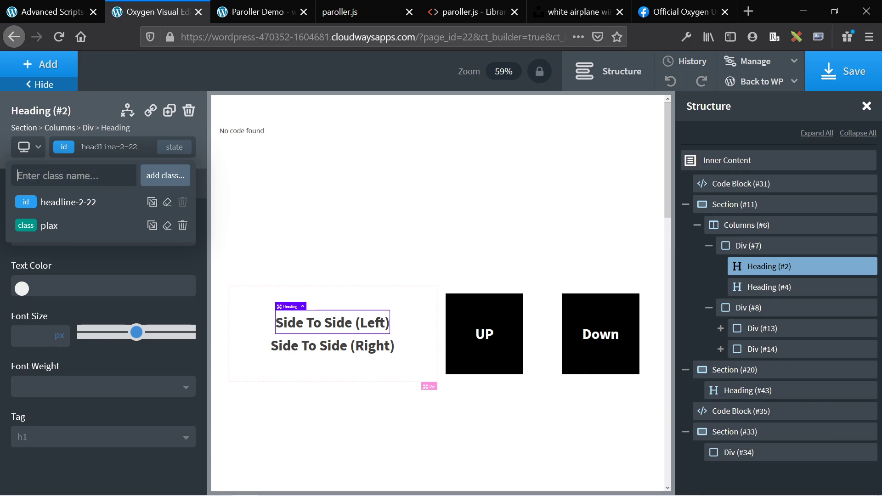
Open the custom attributes of the "Side To Side (Left)" heading and save the page
left_click(64, 148)
left_click(138, 183)
scroll(137, 270, "down", 1)
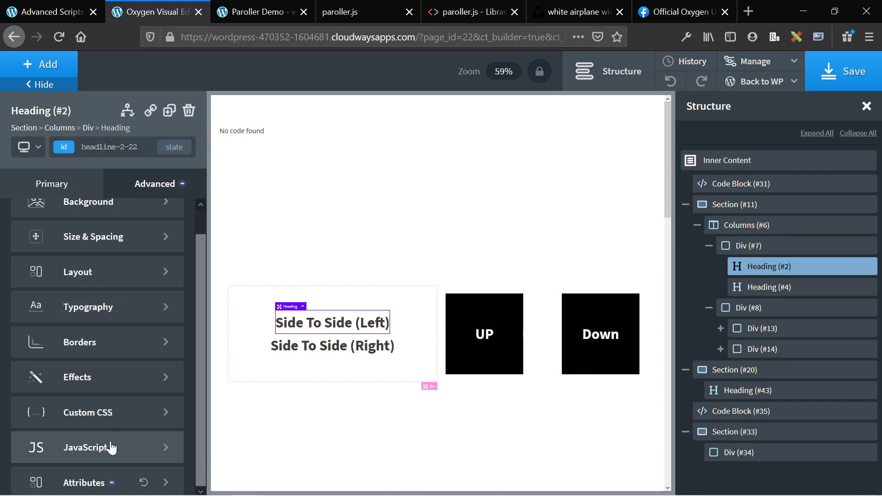
left_click(113, 479)
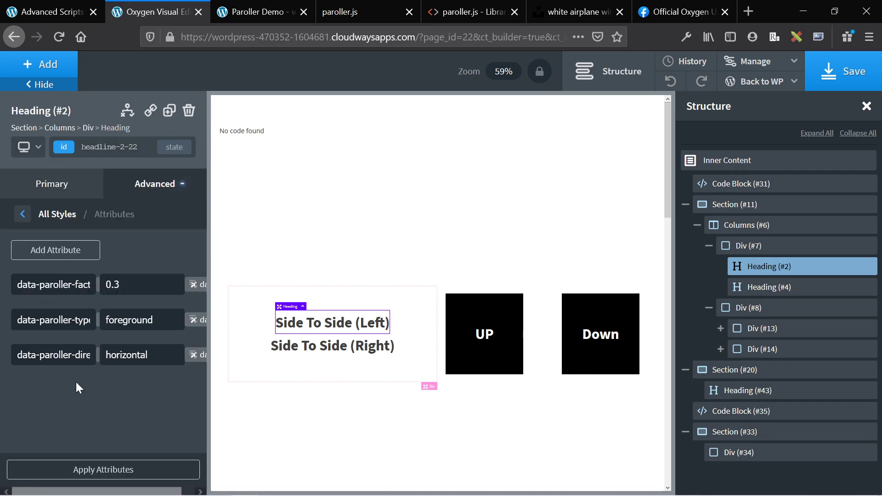
left_click(832, 76)
Switch to the Paroller Demo page and examine the parallax motion of the headings, UP and Down boxes, airplane image section and lower black block
left_click(257, 12)
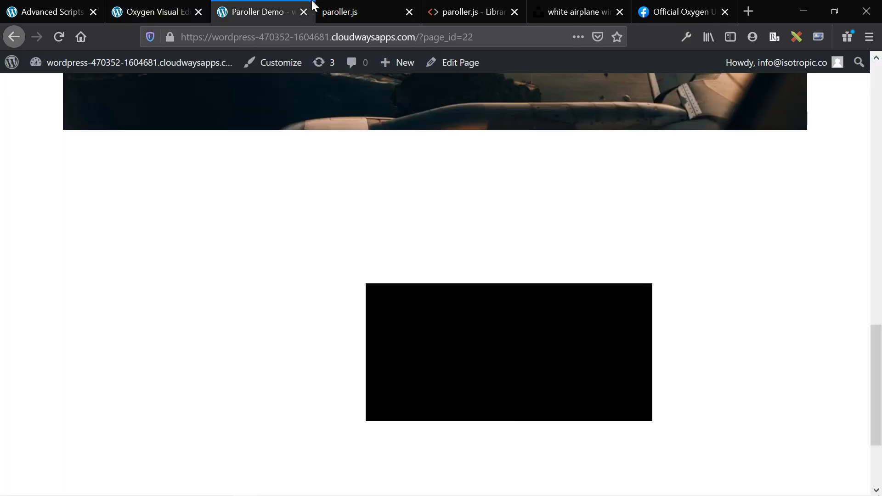
scroll(453, 234, "up", 5)
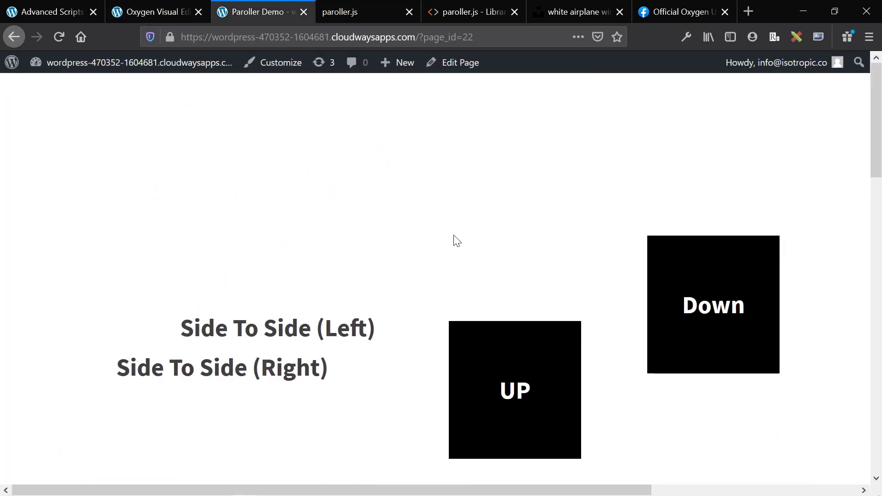
scroll(453, 235, "down", 10)
scroll(454, 236, "up", 10)
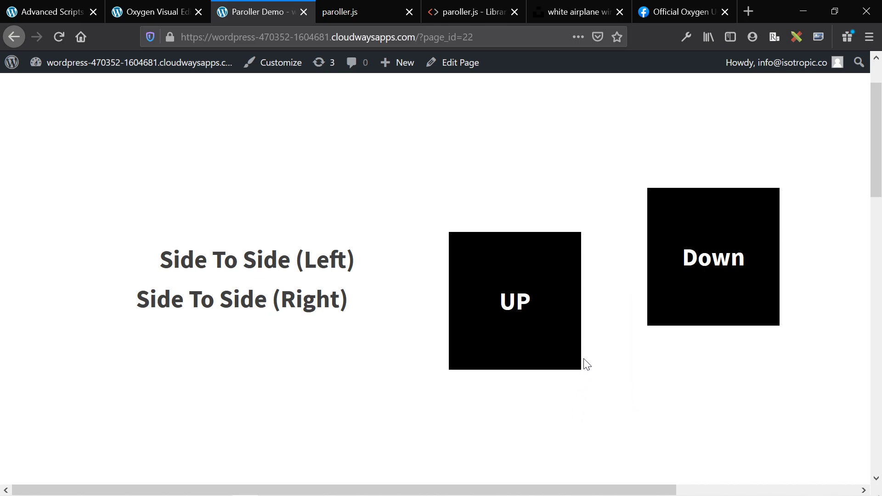
scroll(587, 364, "down", 2)
scroll(587, 364, "up", 2)
scroll(587, 365, "down", 2)
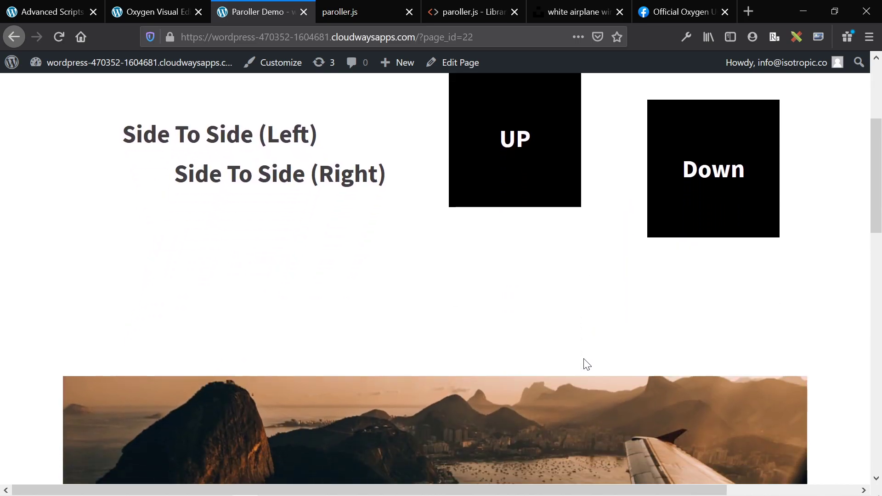
scroll(587, 364, "down", 9)
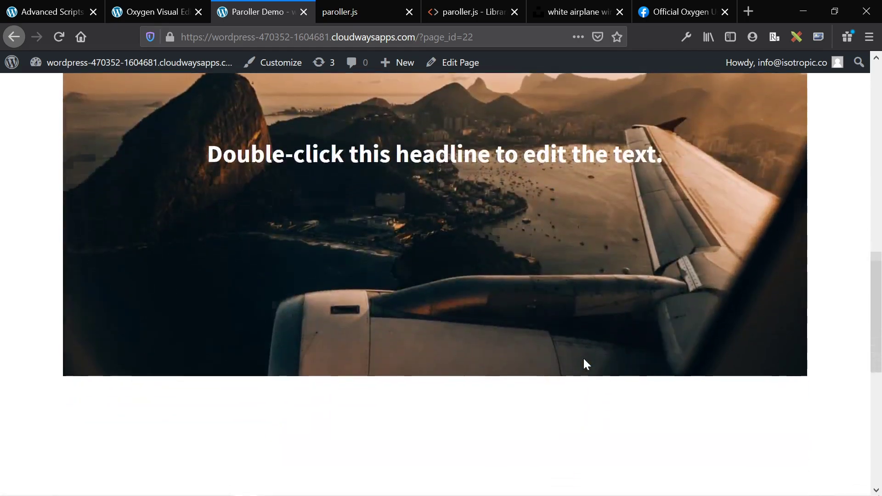
scroll(586, 364, "down", 5)
scroll(586, 364, "up", 15)
scroll(587, 364, "down", 15)
scroll(587, 365, "up", 15)
scroll(586, 365, "down", 15)
scroll(587, 364, "up", 6)
scroll(586, 364, "up", 9)
scroll(586, 365, "down", 3)
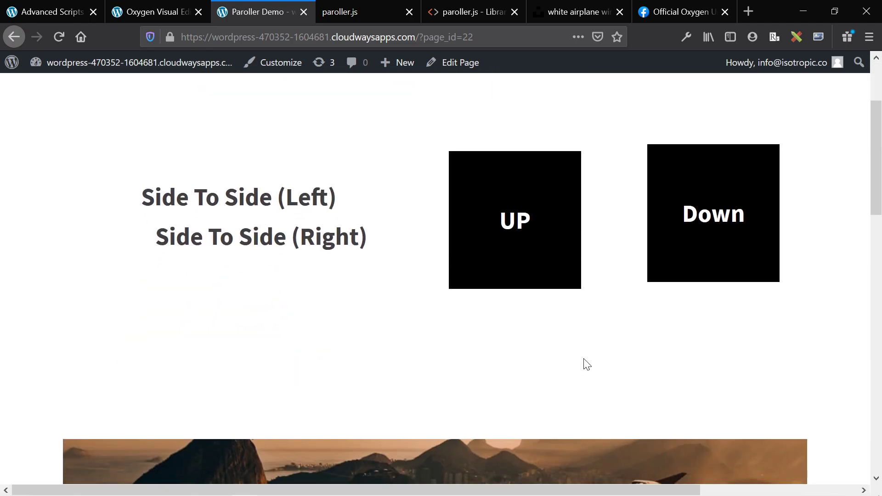